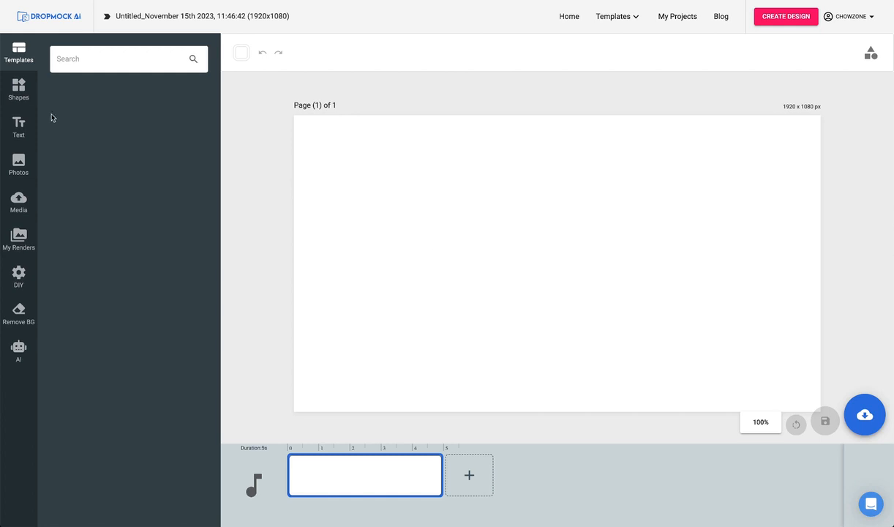
# Look through the editor's asset libraries: Shapes, Text, Photos, Media, My Renders, DIY and the AI prompt generator.
pyautogui.click(20, 89)
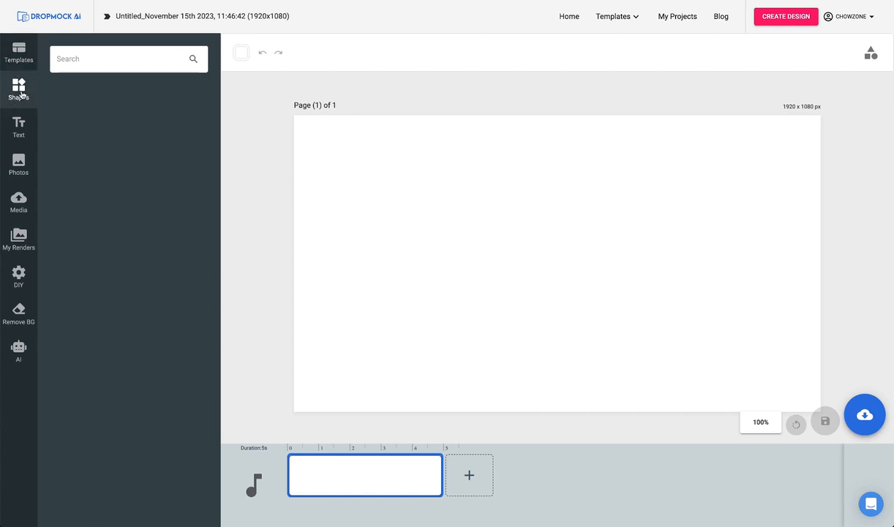
pyautogui.click(18, 129)
pyautogui.click(19, 162)
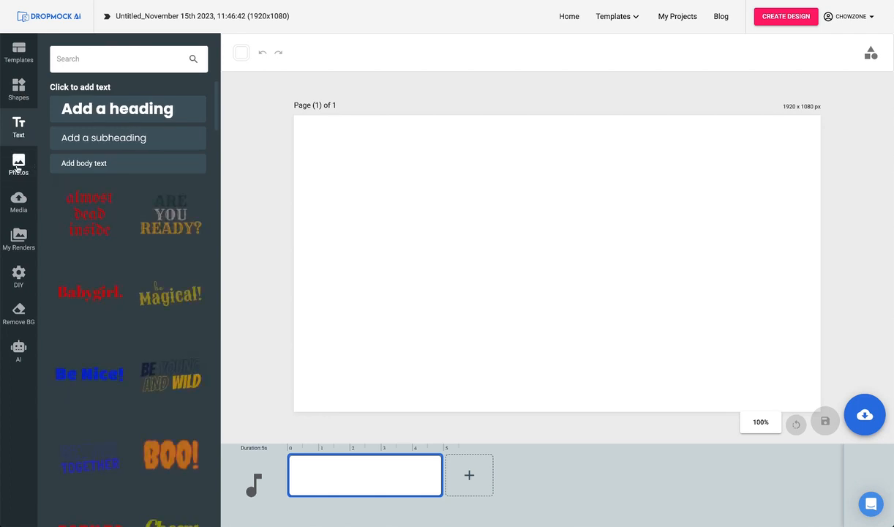
pyautogui.click(18, 206)
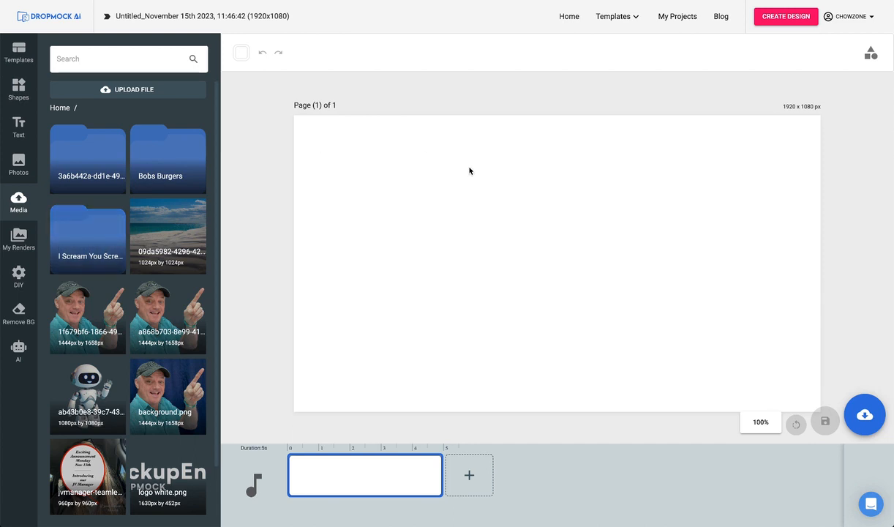
pyautogui.click(14, 242)
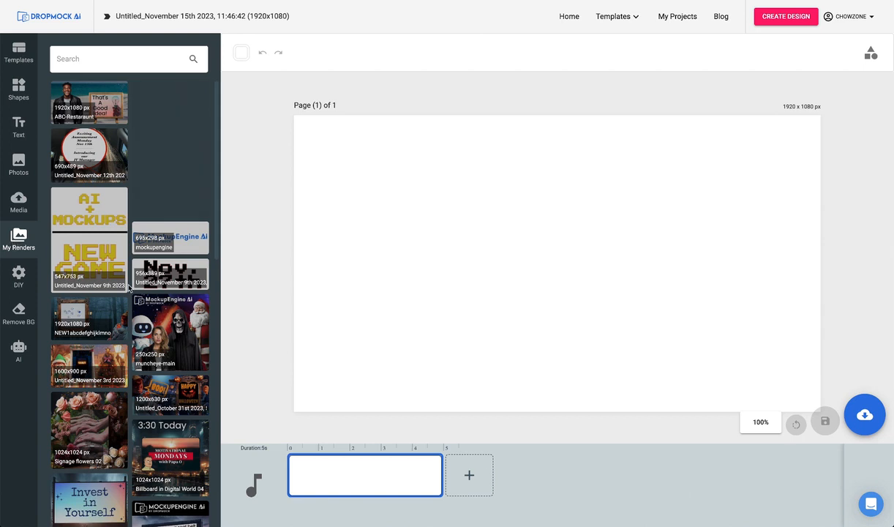
pyautogui.click(19, 274)
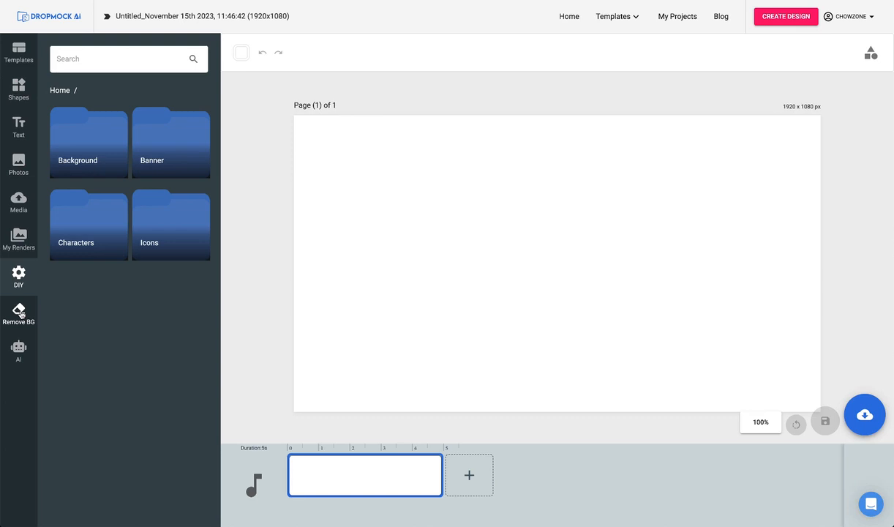
pyautogui.click(19, 350)
pyautogui.click(75, 66)
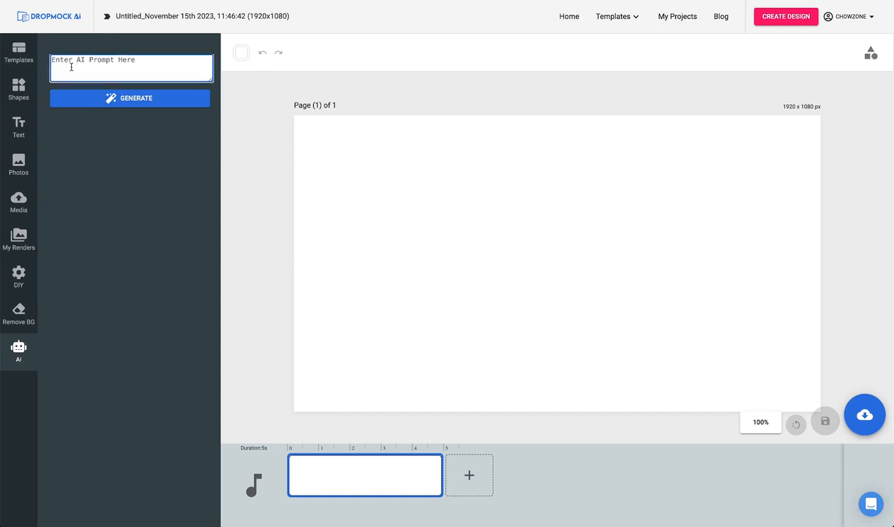
# Explore the full template catalogue, viewing it filtered by the Image type and by the Video type.
pyautogui.moveTo(634, 18)
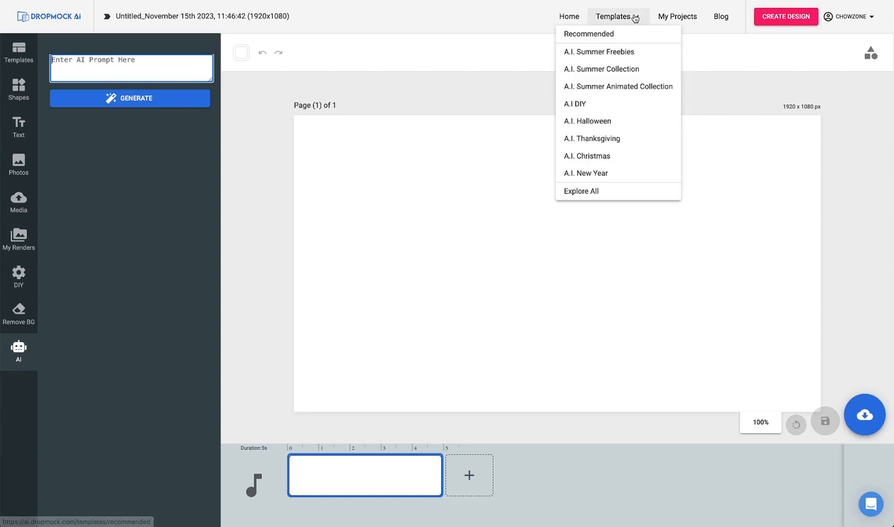
pyautogui.click(583, 194)
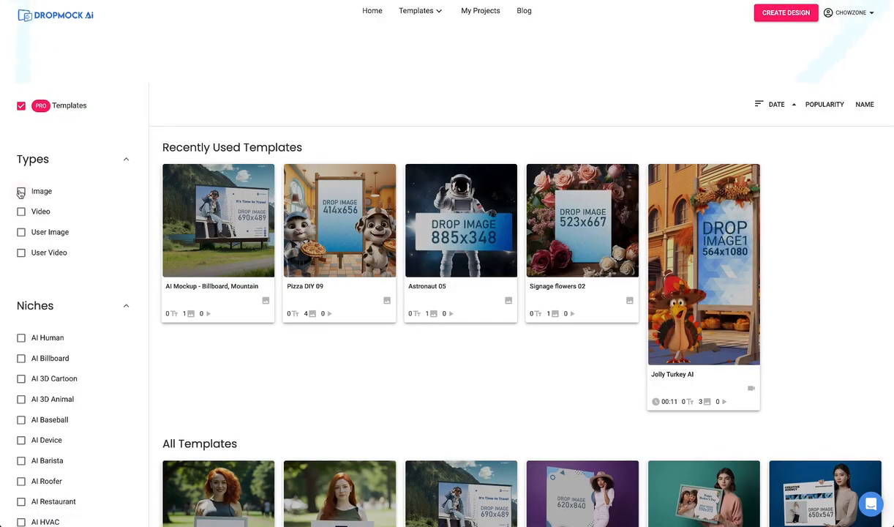
pyautogui.click(20, 192)
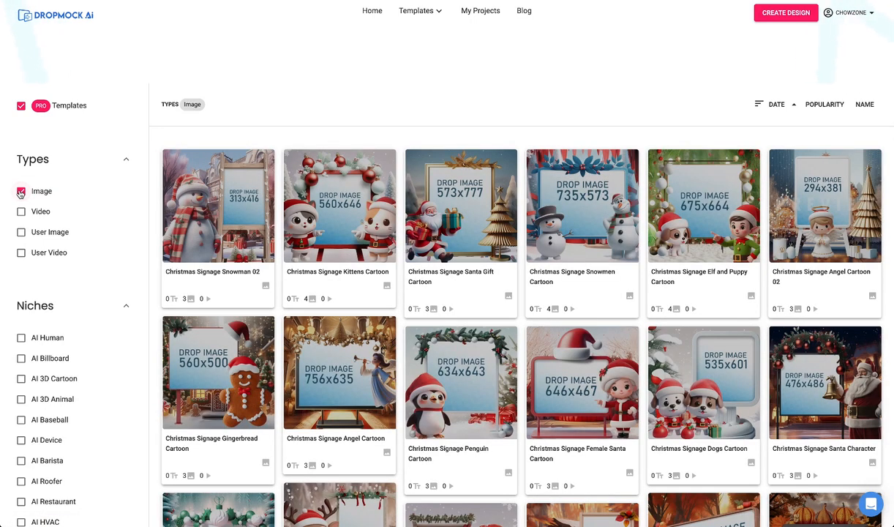
pyautogui.click(21, 191)
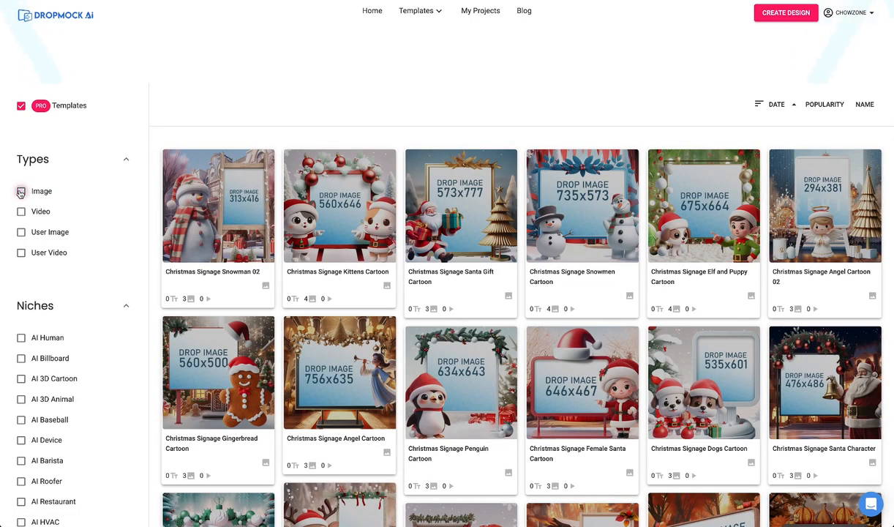
pyautogui.click(22, 212)
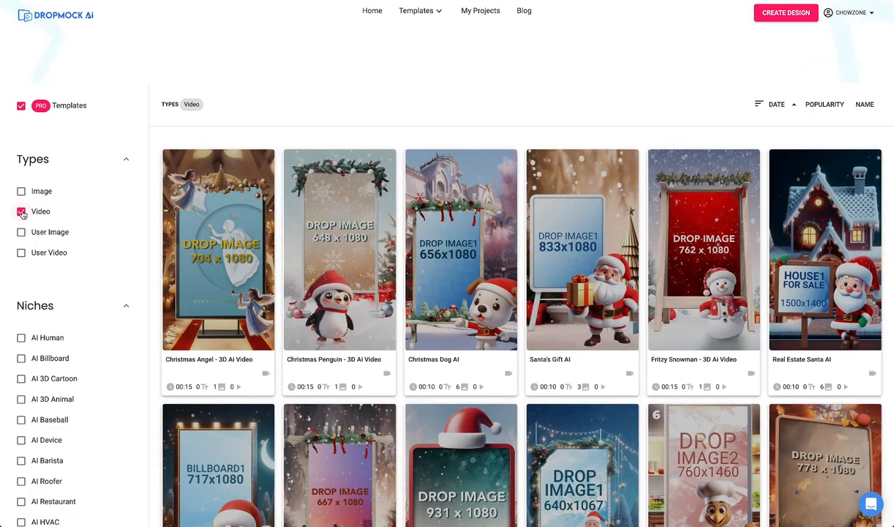
pyautogui.click(21, 212)
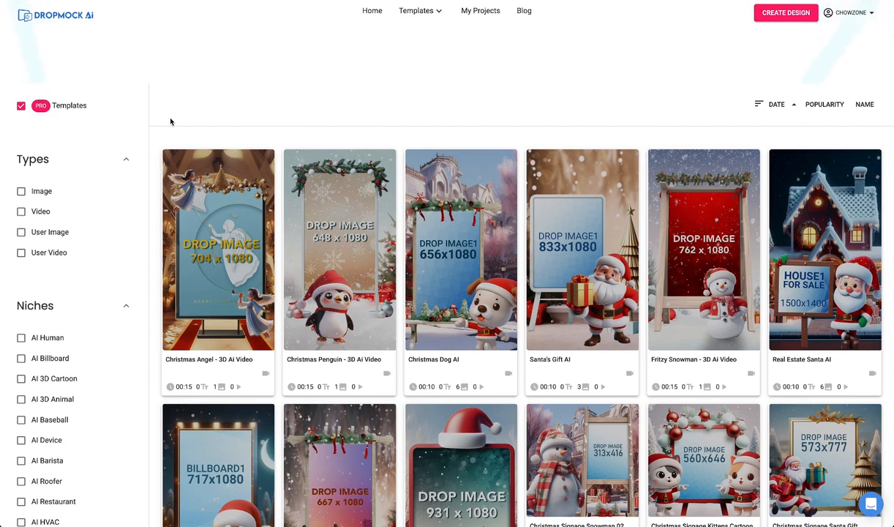
# Filter the templates to the AI Human niche and open the "Children Holding Sign 01" template for customizing.
pyautogui.scroll(-1, 20, 322)
pyautogui.click(22, 297)
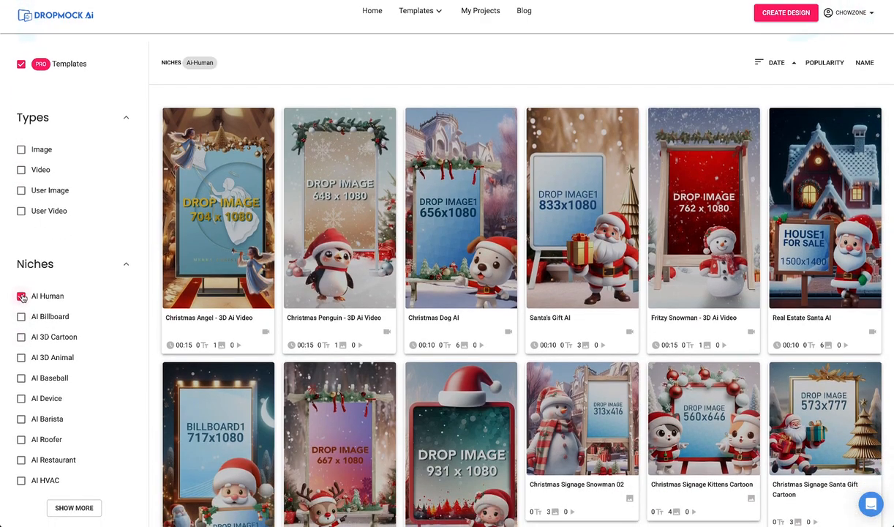
pyautogui.scroll(-4, 71, 326)
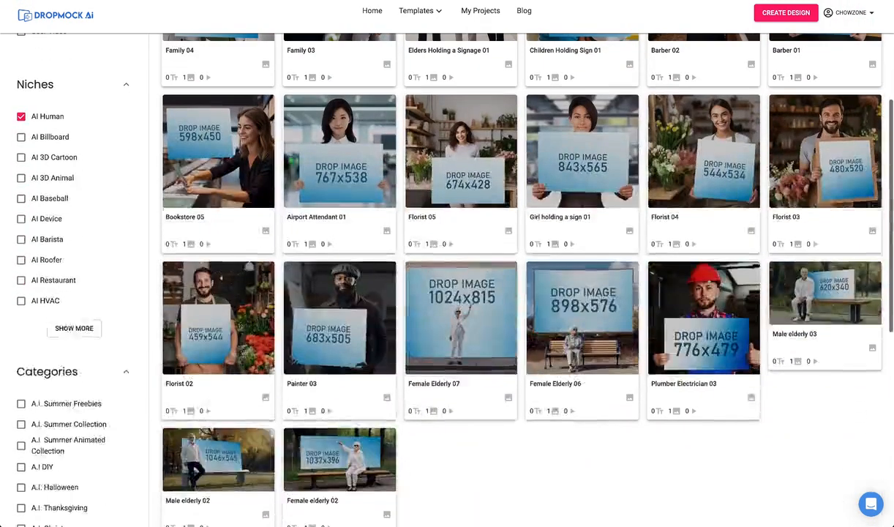
pyautogui.click(71, 326)
pyautogui.scroll(-7, 56, 194)
pyautogui.scroll(12, 56, 194)
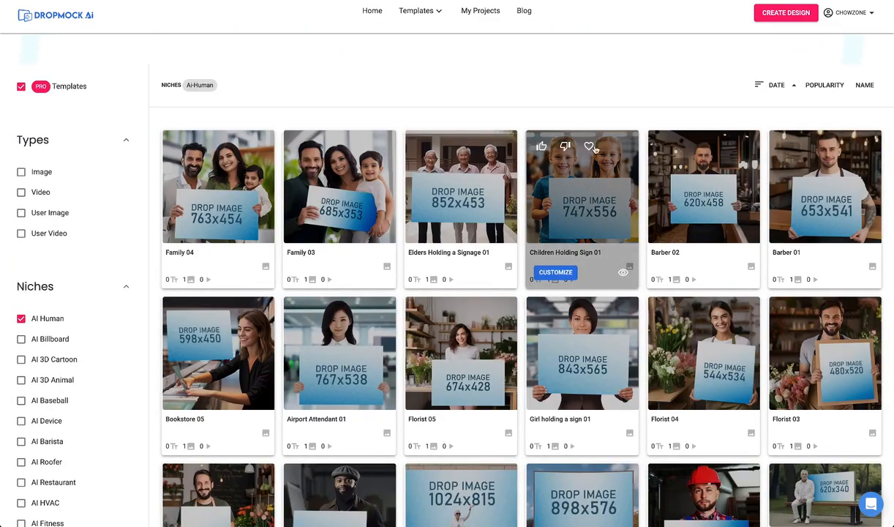
pyautogui.moveTo(553, 195)
pyautogui.click(561, 276)
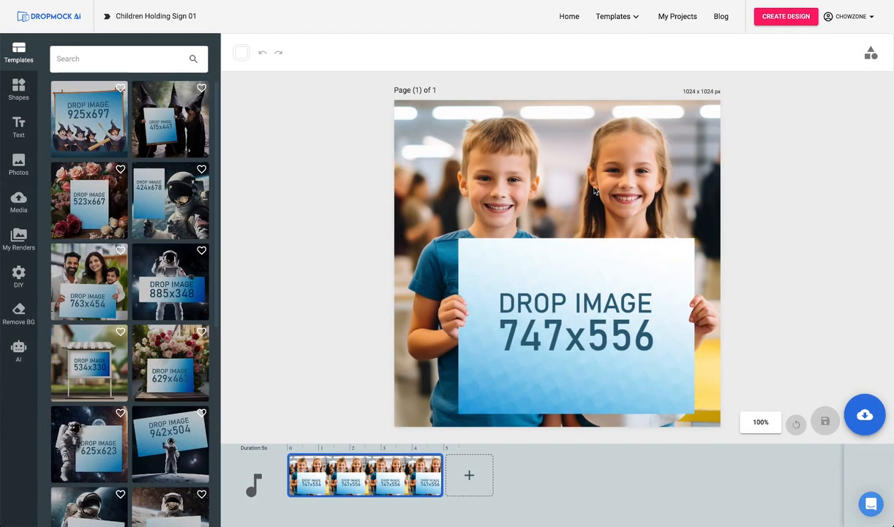
# Name the design "School Holiday Party" and save it with the JPG image file type.
pyautogui.click(865, 415)
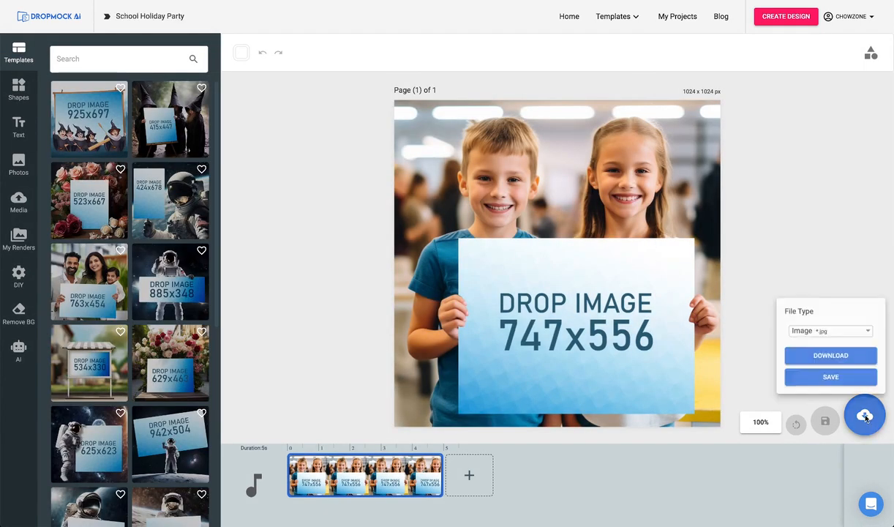
pyautogui.click(838, 376)
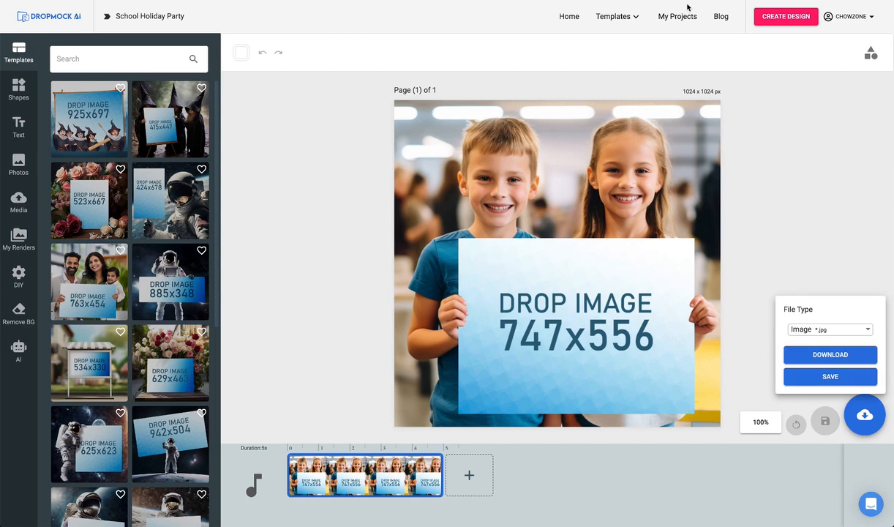
pyautogui.click(831, 103)
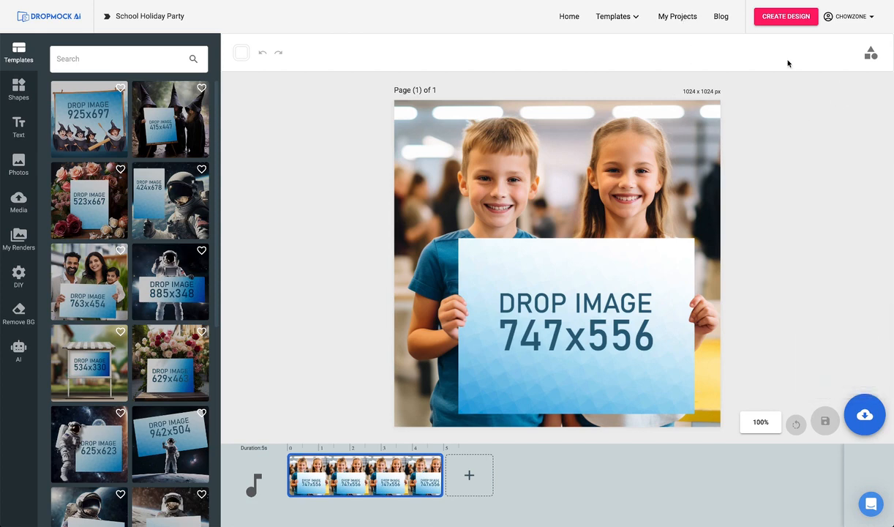
# Create a new custom design with a width of 747 px and a height of 556 px.
pyautogui.click(786, 16)
pyautogui.click(702, 66)
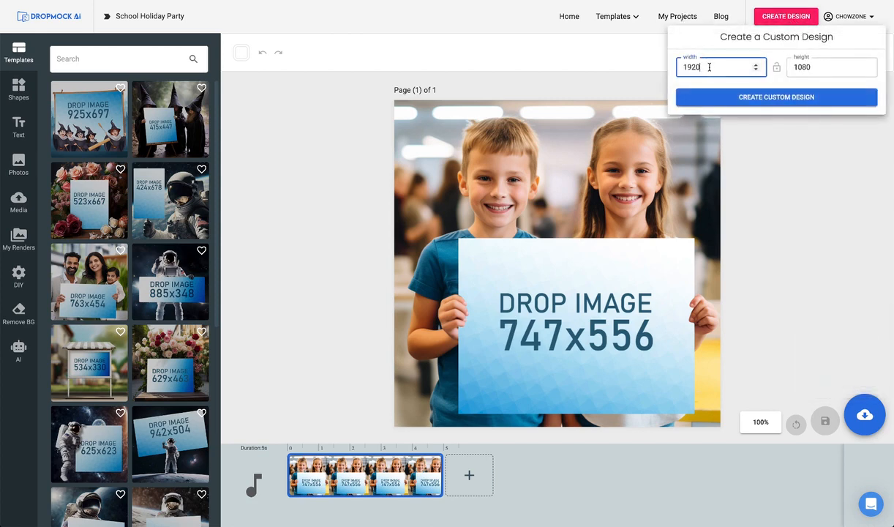
pyautogui.moveTo(703, 66); pyautogui.dragTo(680, 66)
pyautogui.write('747')
pyautogui.press('Tab')
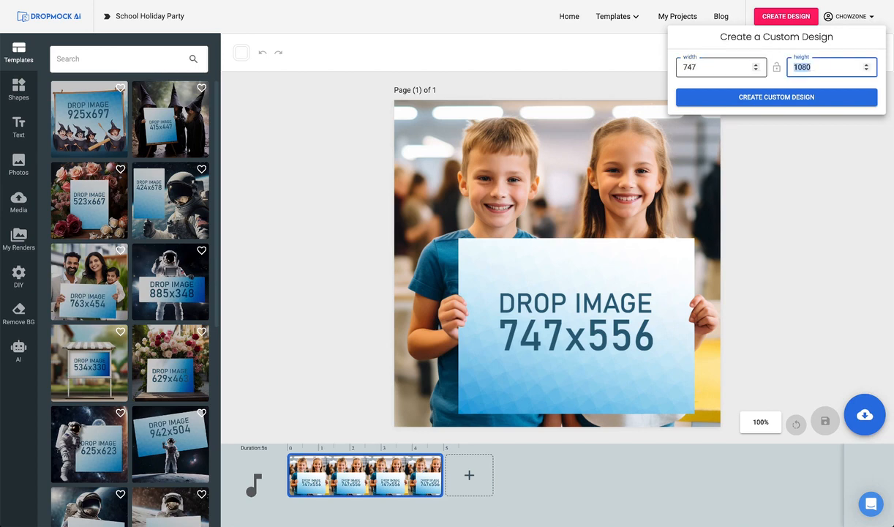
pyautogui.write('556')
pyautogui.click(760, 98)
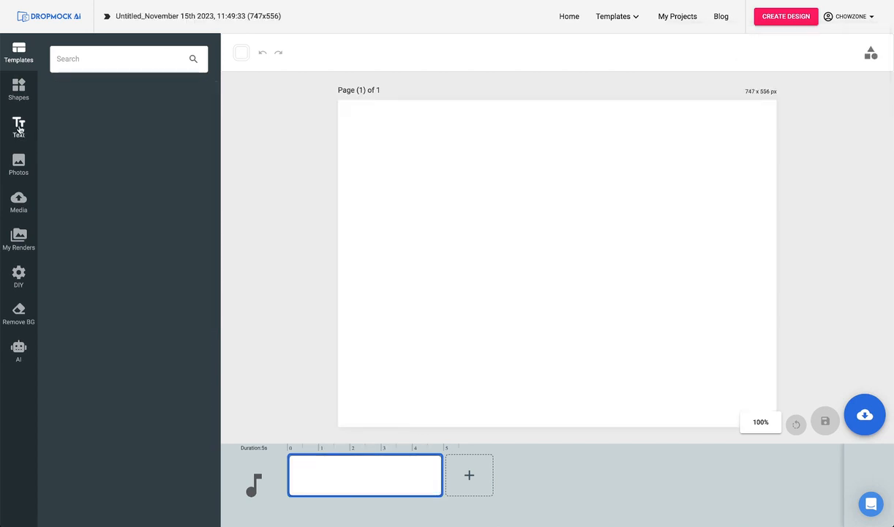
# Add a heading reading "Holiday", "Party" and "Dec. 19th" on three separate lines.
pyautogui.click(21, 131)
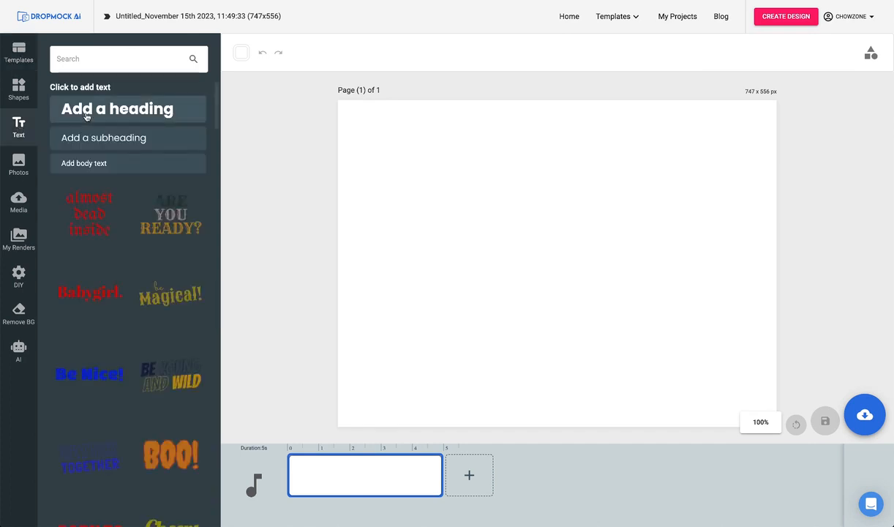
pyautogui.click(86, 116)
pyautogui.write('Holiday')
pyautogui.press('Return')
pyautogui.write('Party')
pyautogui.press('Return')
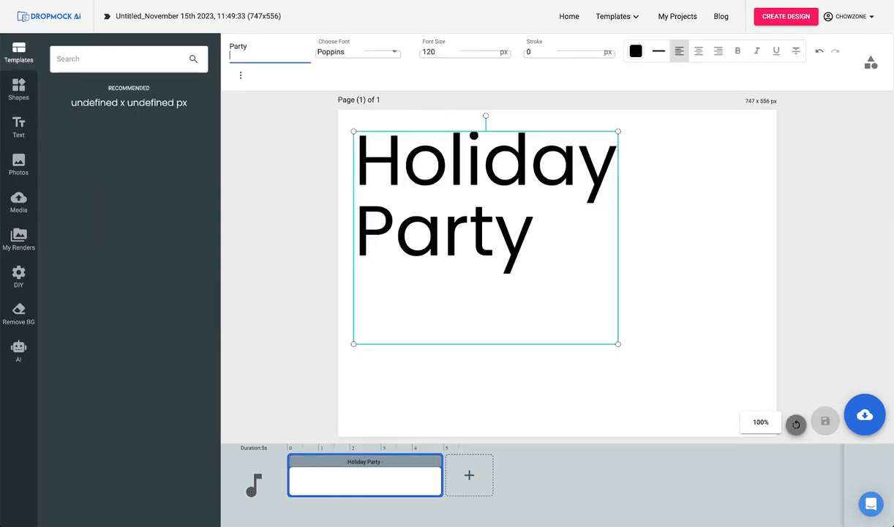
pyautogui.write('Dec. 19th')
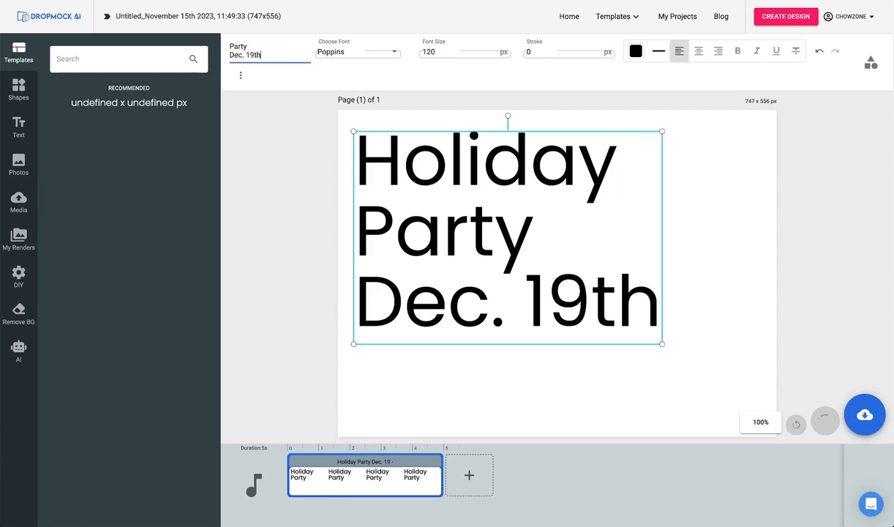
# Center-align the heading's lines and move and enlarge the text block to nearly fill the page.
pyautogui.click(699, 51)
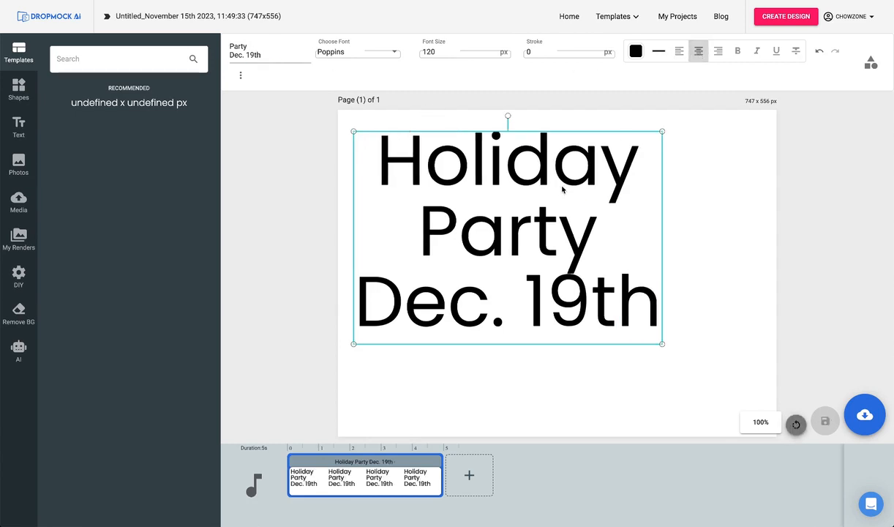
pyautogui.moveTo(541, 181); pyautogui.dragTo(529, 158)
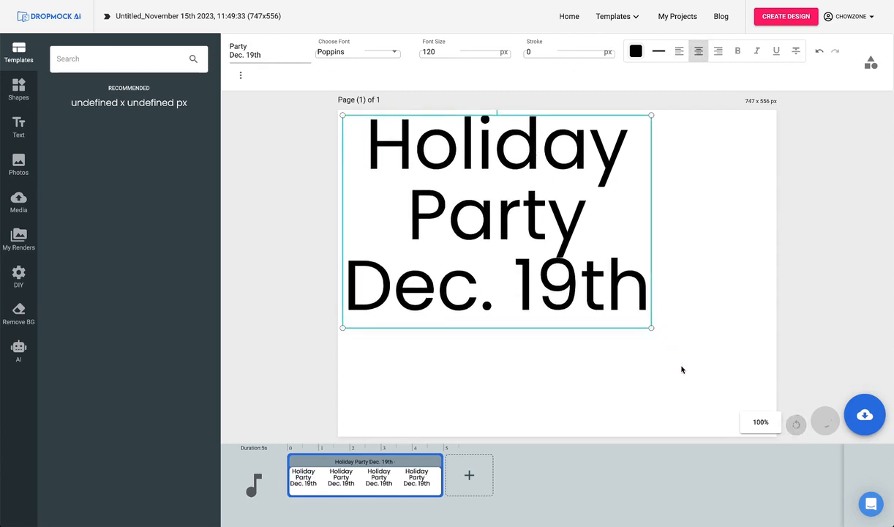
pyautogui.moveTo(651, 327); pyautogui.dragTo(767, 409)
pyautogui.click(679, 423)
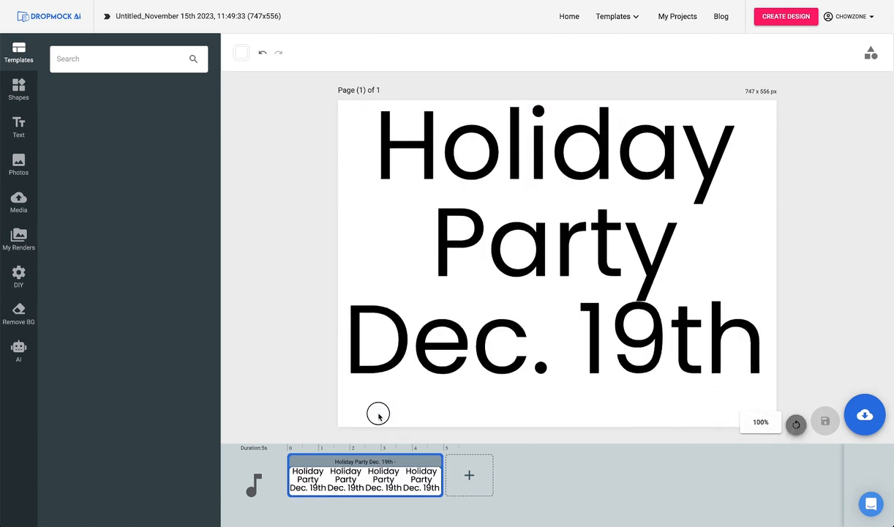
# Set the page background to red #ff0000 and shift the heading slightly down to center it vertically.
pyautogui.click(242, 53)
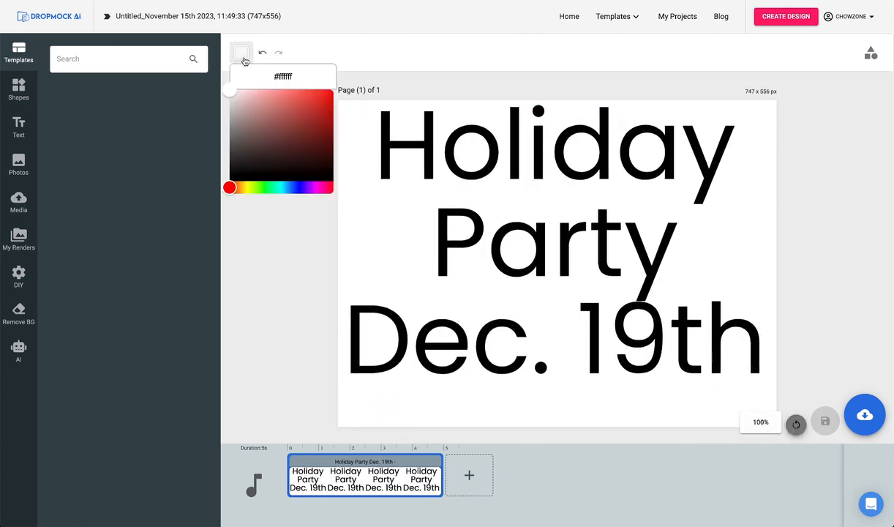
pyautogui.moveTo(230, 93); pyautogui.dragTo(334, 90)
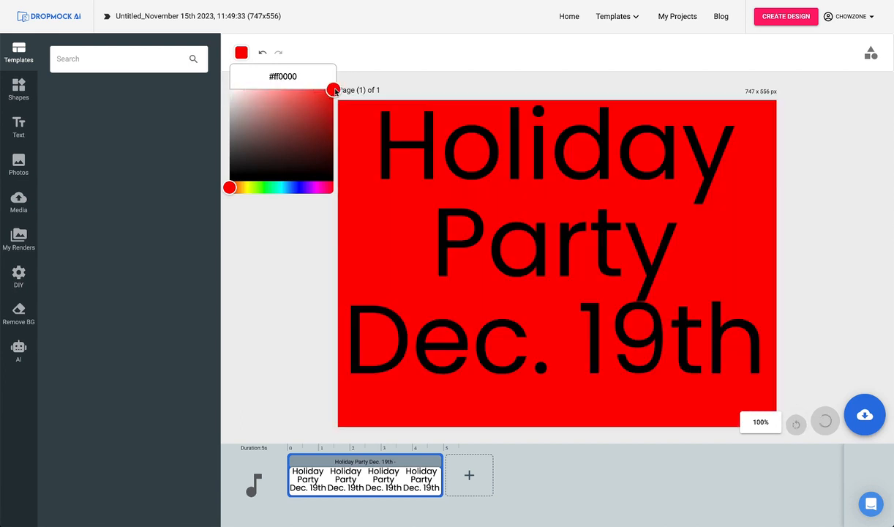
pyautogui.click(425, 143)
pyautogui.moveTo(428, 156); pyautogui.dragTo(425, 163)
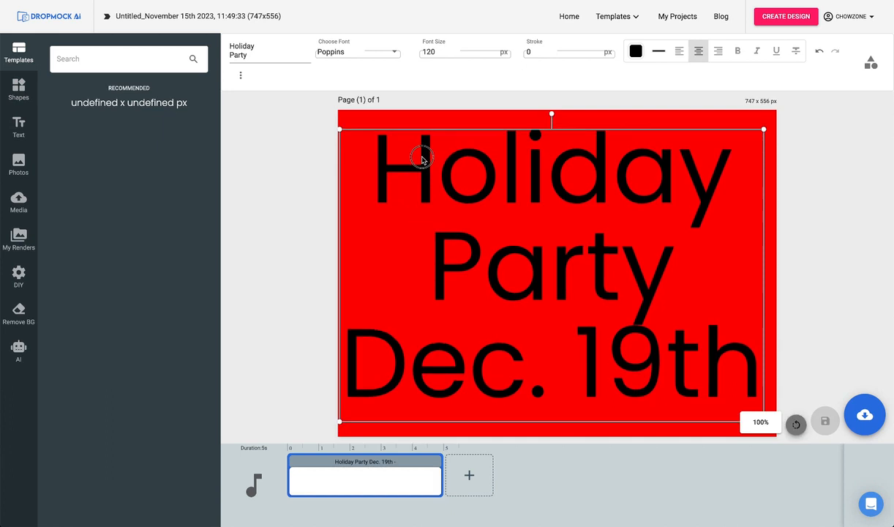
# Change the heading's text color from black to near-white #fcfcfc.
pyautogui.click(635, 51)
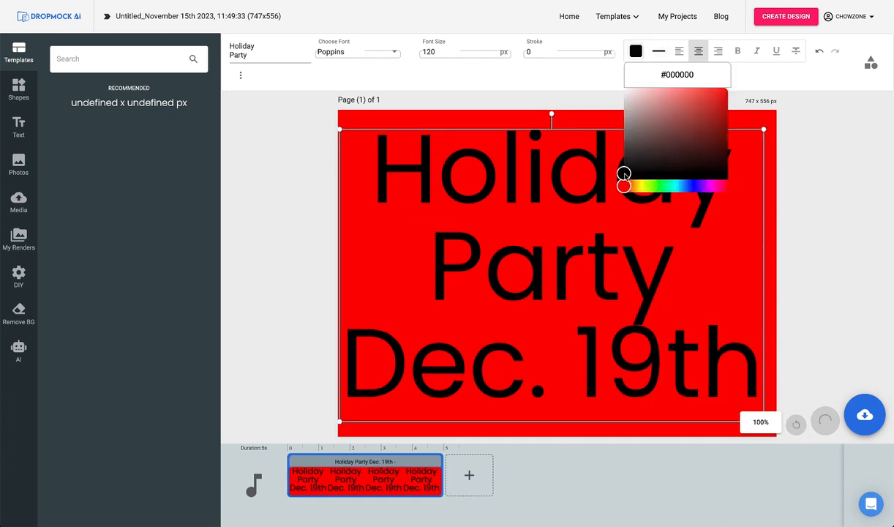
pyautogui.click(623, 89)
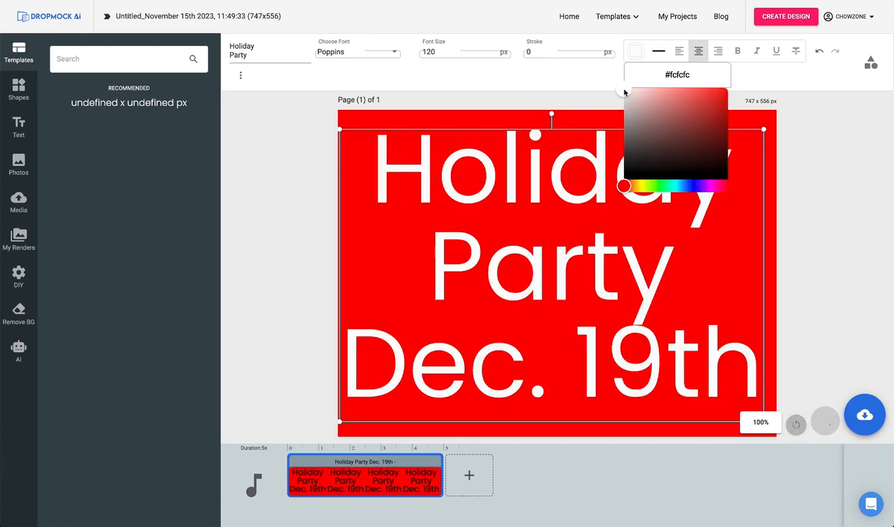
pyautogui.click(787, 129)
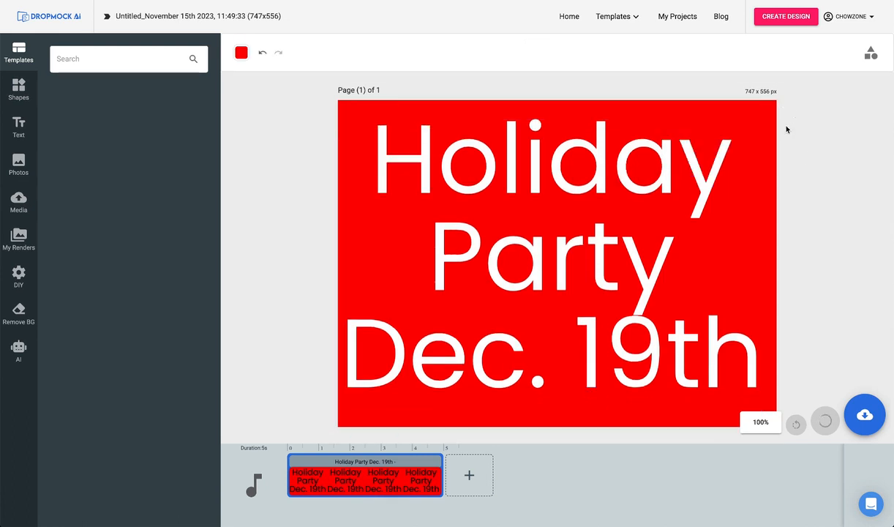
# Save the finished holiday party sign as a JPG image.
pyautogui.click(865, 415)
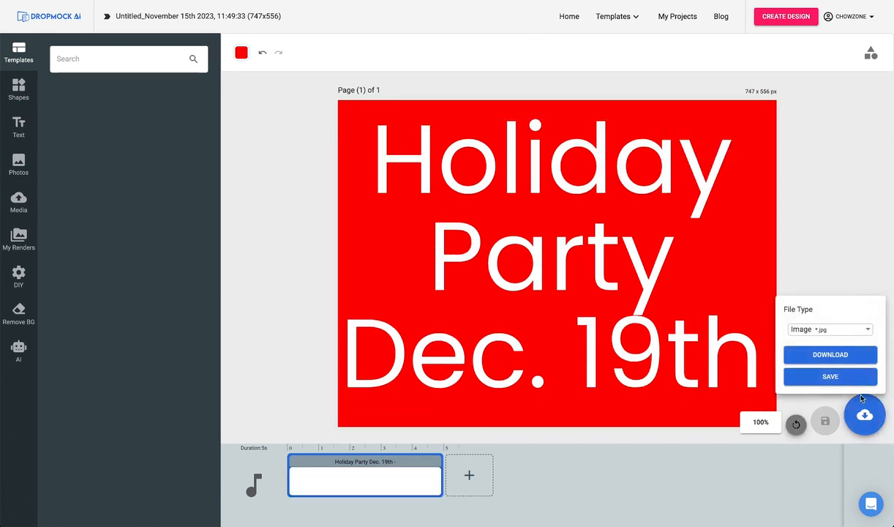
pyautogui.click(847, 379)
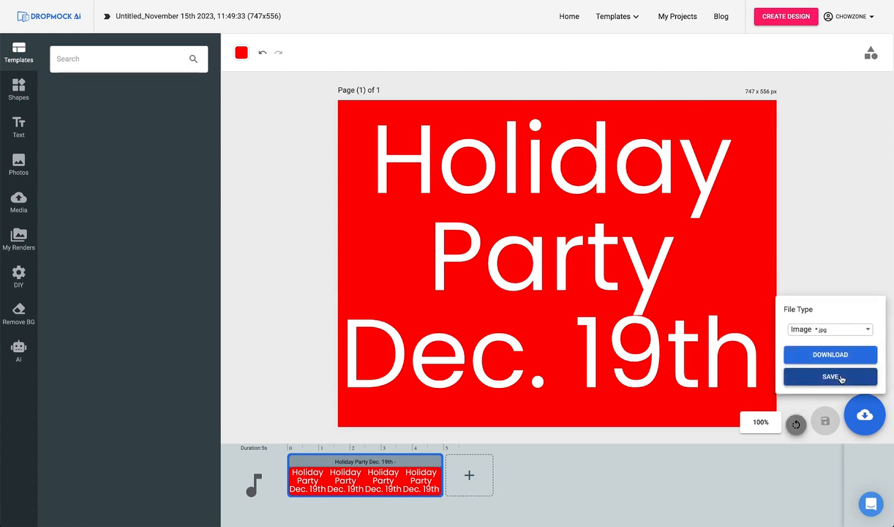
# Open the School Holiday Party project from the published projects for modification.
pyautogui.click(680, 16)
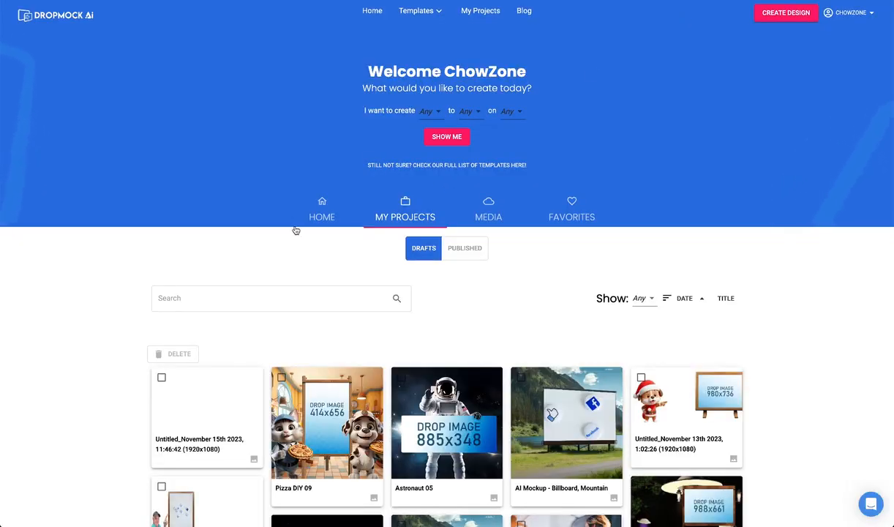
pyautogui.click(465, 248)
pyautogui.click(370, 382)
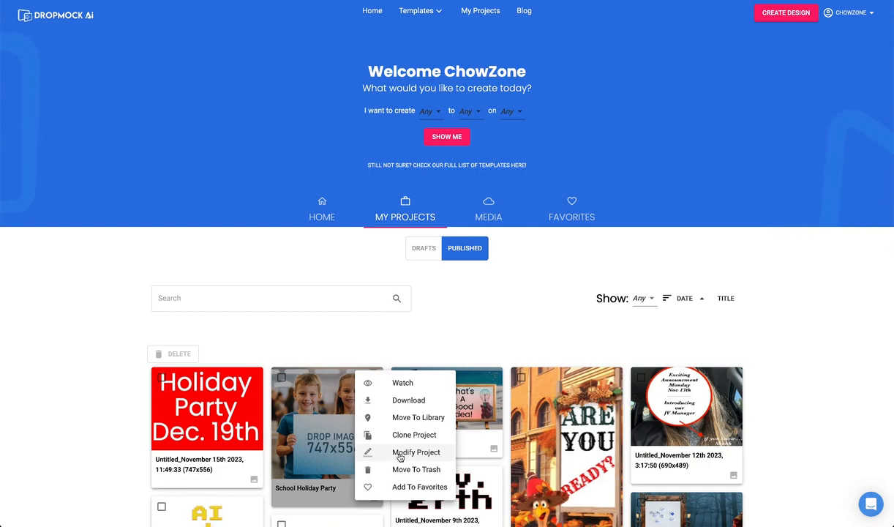
pyautogui.click(400, 453)
# Replace the 747x556 placeholder on the children's sign with the rendered red Holiday Party image.
pyautogui.click(523, 333)
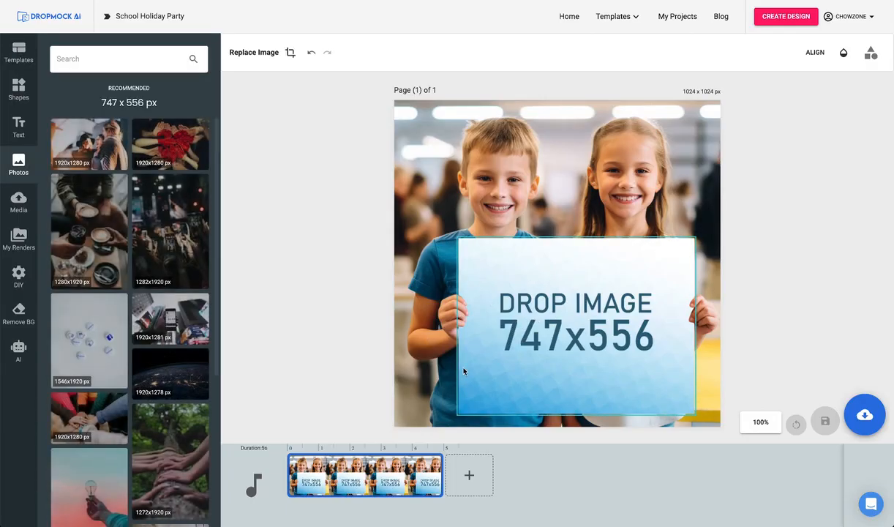
pyautogui.click(19, 236)
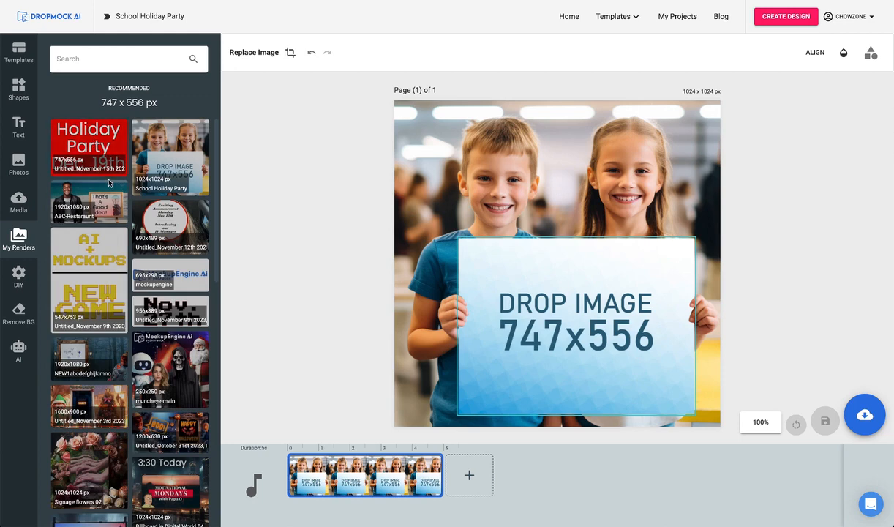
pyautogui.click(91, 144)
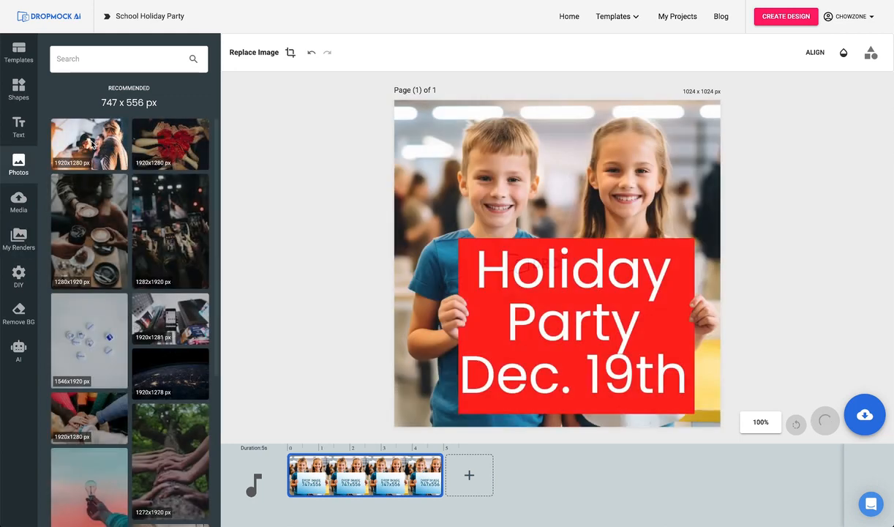
# Download the mockup as a JPG and open the downloaded School Holiday Party-1.jpg to view it.
pyautogui.click(867, 427)
pyautogui.click(834, 356)
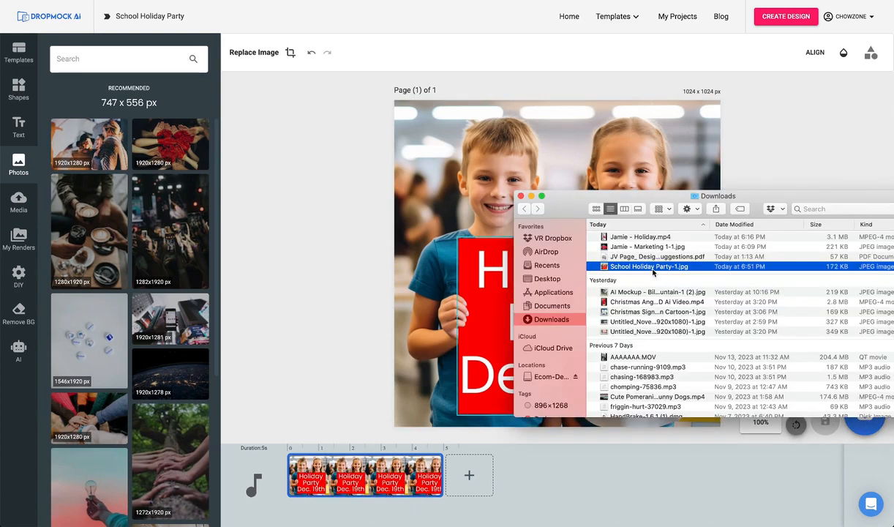
pyautogui.doubleClick(653, 269)
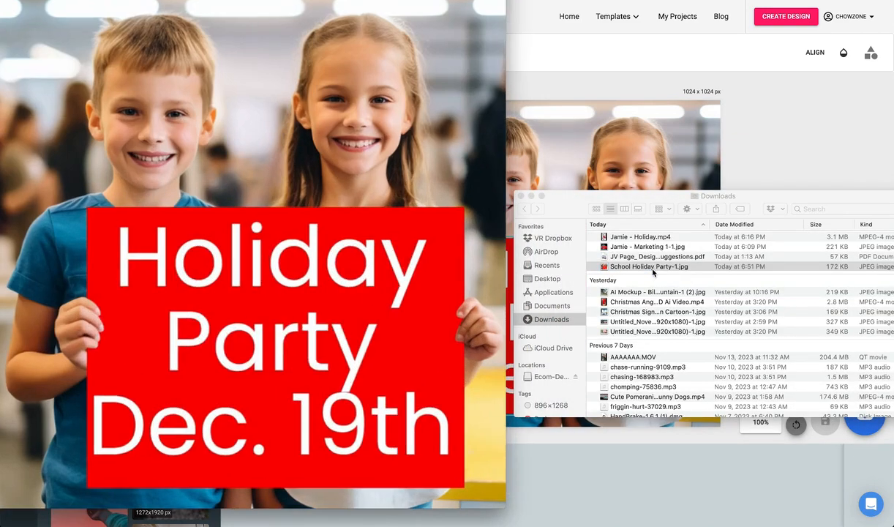
pyautogui.moveTo(366, 2); pyautogui.dragTo(408, 8)
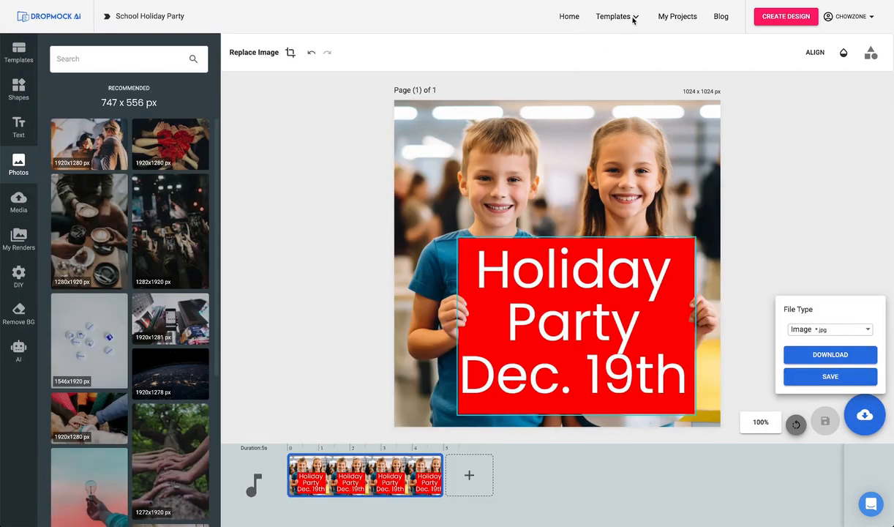
# Filter the full template collection by the Video type and open the Christmas Penguin - 3D Ai Video template for customization.
pyautogui.click(633, 17)
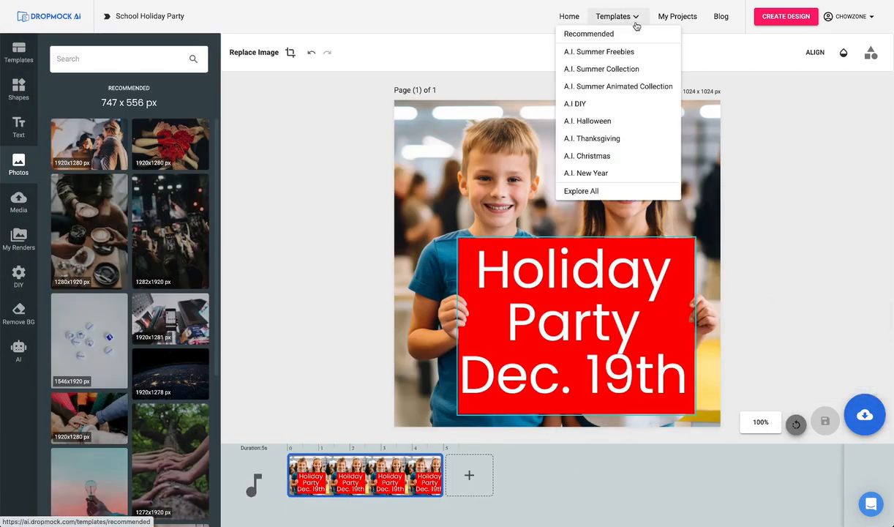
pyautogui.click(579, 191)
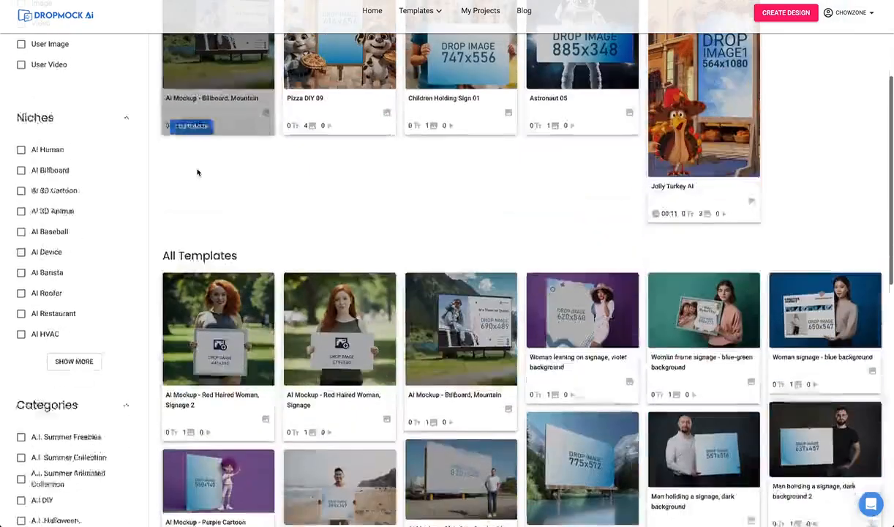
pyautogui.scroll(-2, 197, 172)
pyautogui.scroll(5, 197, 172)
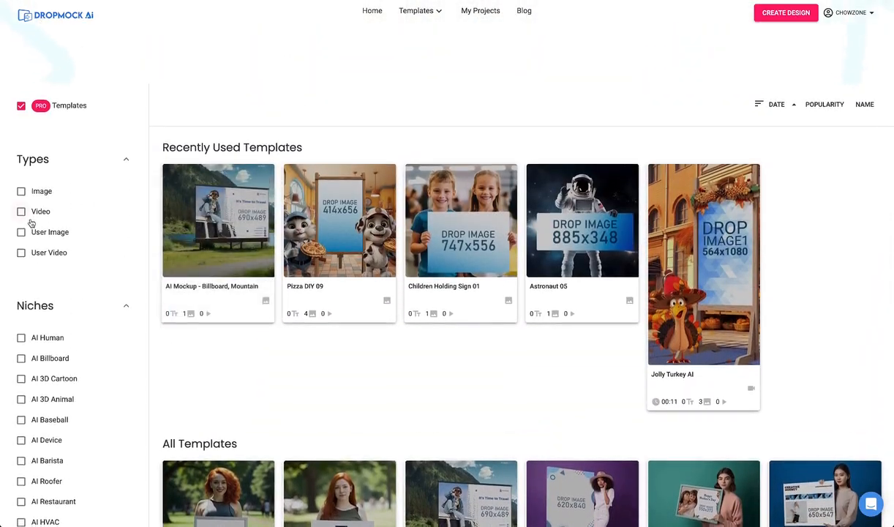
pyautogui.click(22, 211)
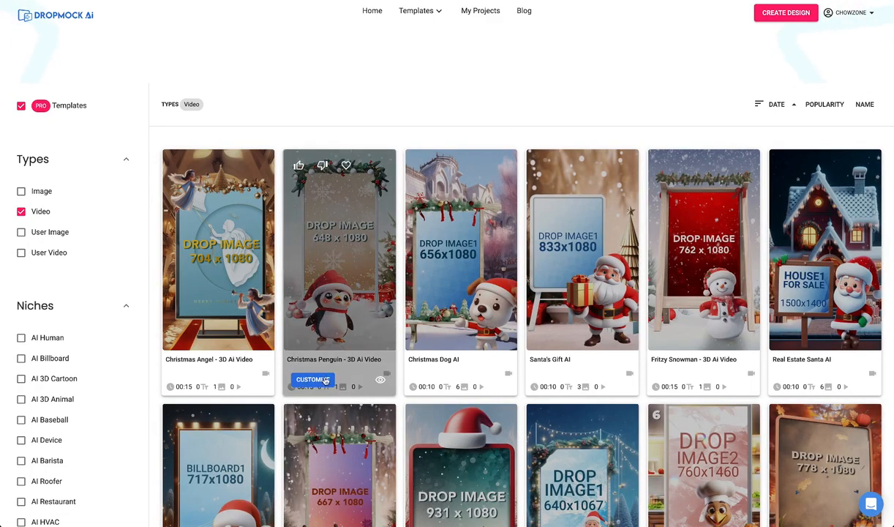
pyautogui.click(316, 380)
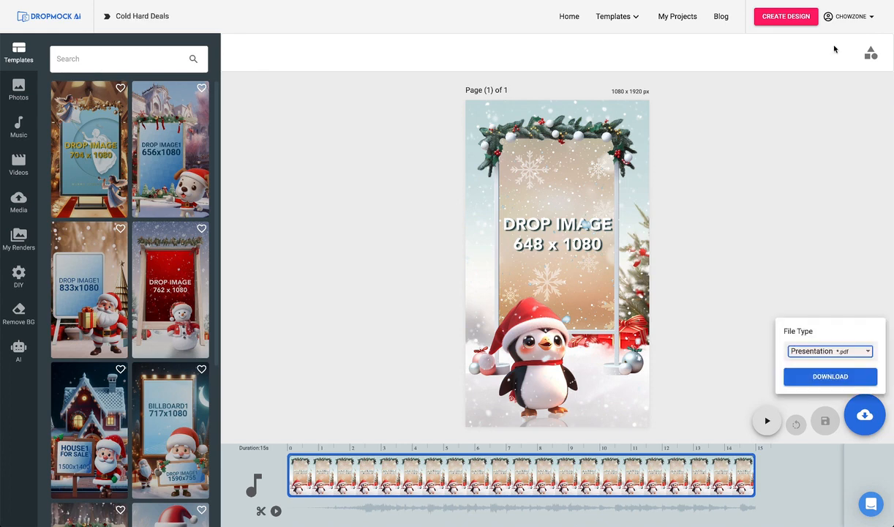
# Create a new custom design 648 wide by 1080 high.
pyautogui.click(770, 95)
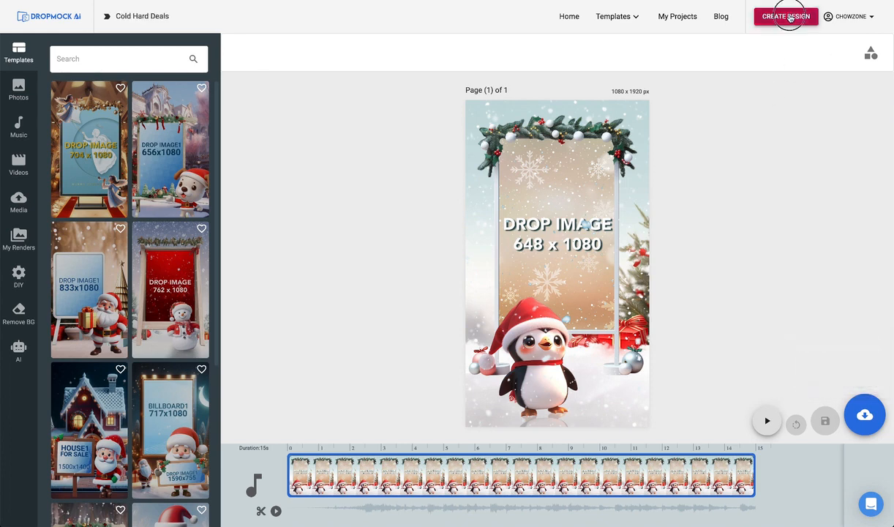
pyautogui.click(783, 16)
pyautogui.doubleClick(710, 63)
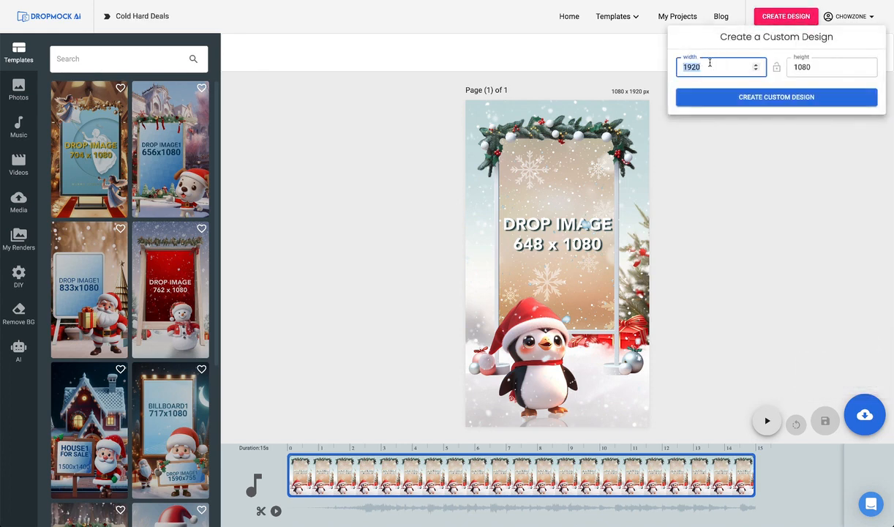
pyautogui.write('648')
pyautogui.press('Tab')
pyautogui.write('108')
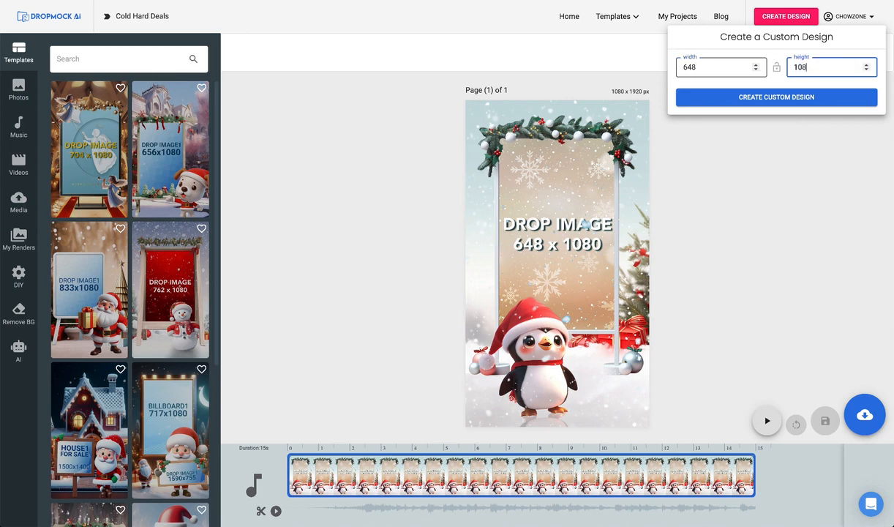
pyautogui.write('0')
pyautogui.click(757, 100)
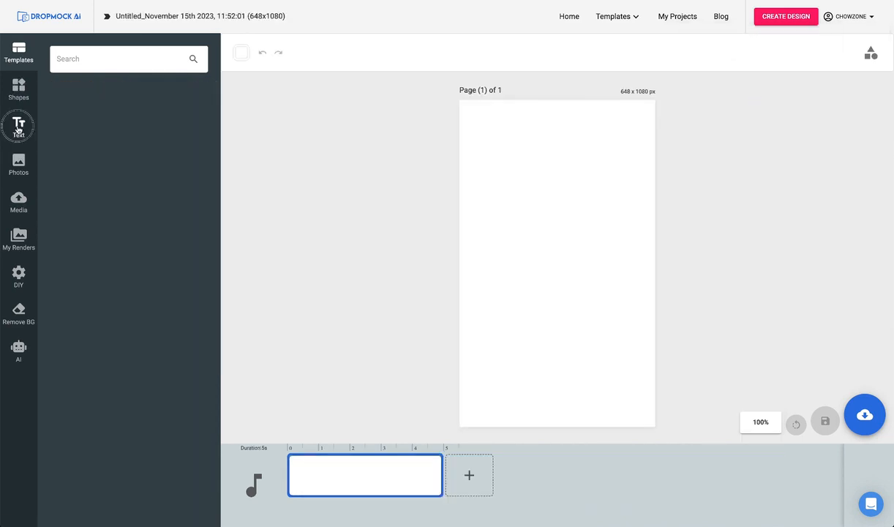
# Add a heading reading "Cold", "Hard" and "Deal$" on three lines and color it red.
pyautogui.click(18, 128)
pyautogui.write('Cold Hard Deal$')
pyautogui.click(635, 51)
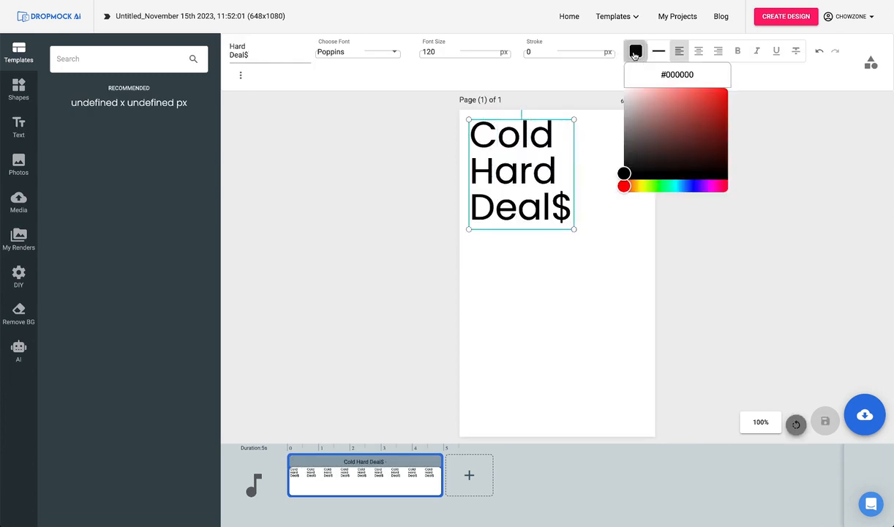
pyautogui.moveTo(623, 178); pyautogui.dragTo(728, 88)
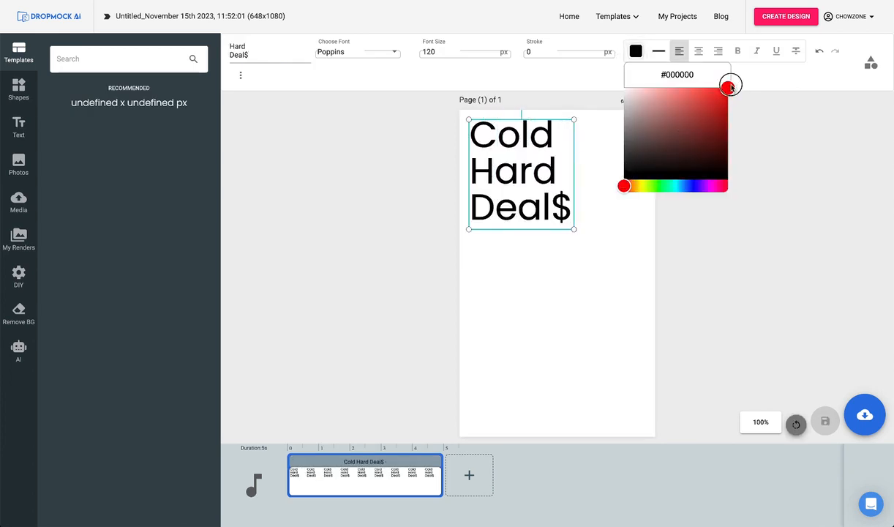
# Center-align the Cold Hard Deal$ heading and enlarge it to fill the upper half of the page.
pyautogui.click(699, 51)
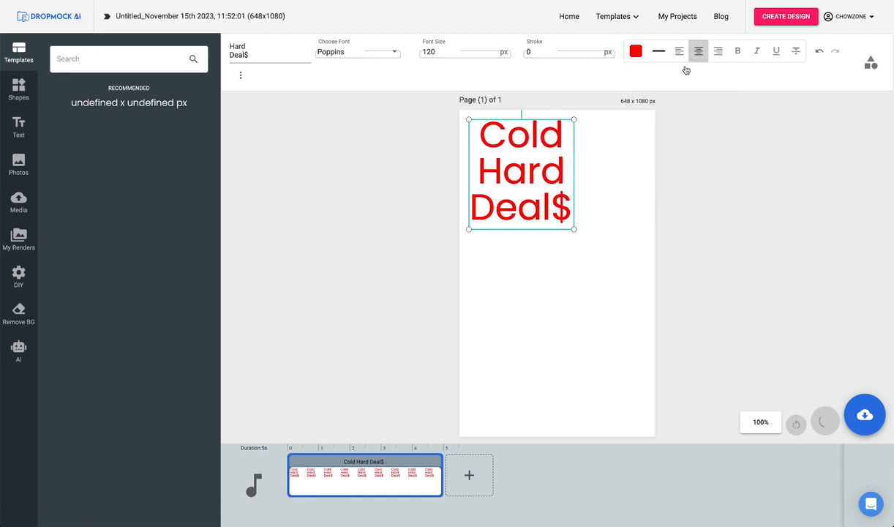
pyautogui.moveTo(574, 229); pyautogui.dragTo(625, 261)
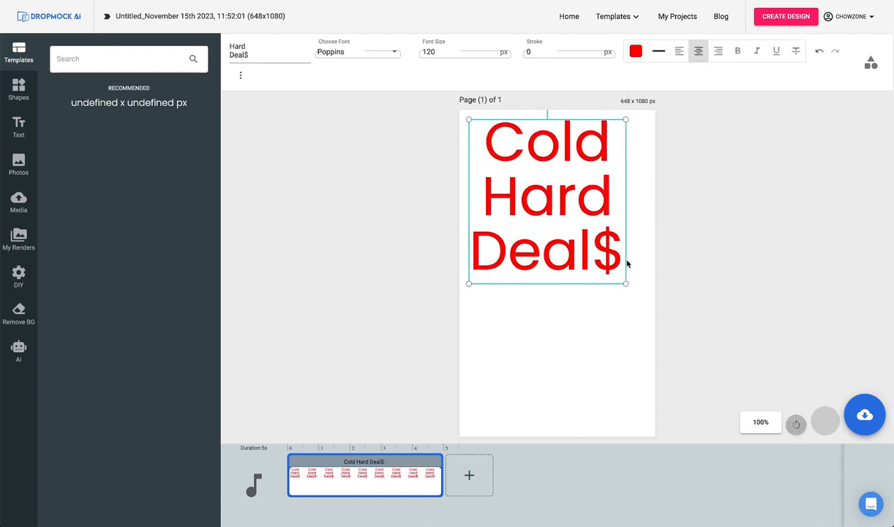
pyautogui.click(402, 253)
# Add a square shape and stretch it to cover the full width of the page's lower half.
pyautogui.click(12, 88)
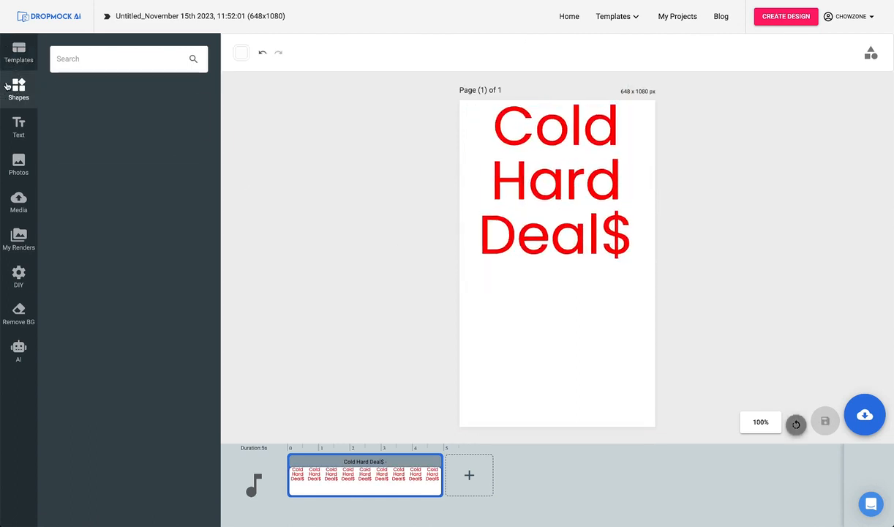
pyautogui.click(70, 118)
pyautogui.moveTo(490, 190); pyautogui.dragTo(490, 350)
pyautogui.moveTo(558, 310); pyautogui.dragTo(655, 311)
pyautogui.moveTo(559, 360); pyautogui.dragTo(561, 459)
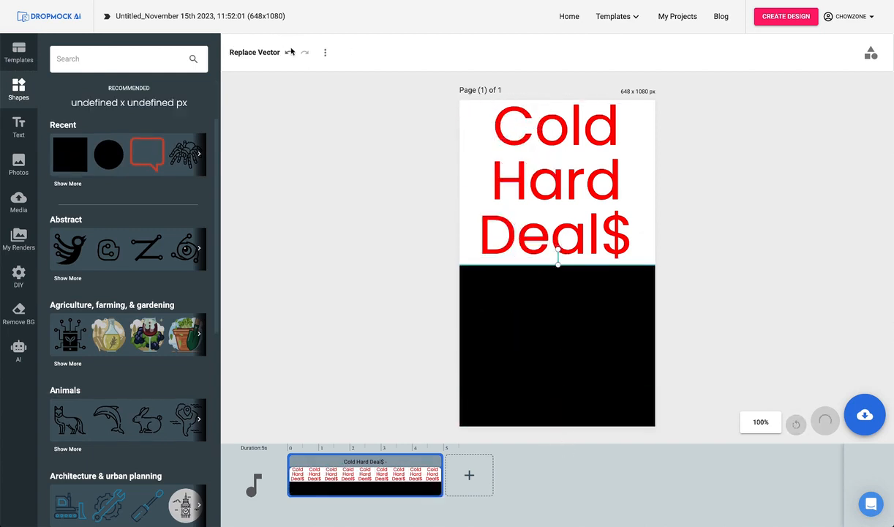
# Change the fill color of the rectangle in the page's lower half to pure red.
pyautogui.click(291, 52)
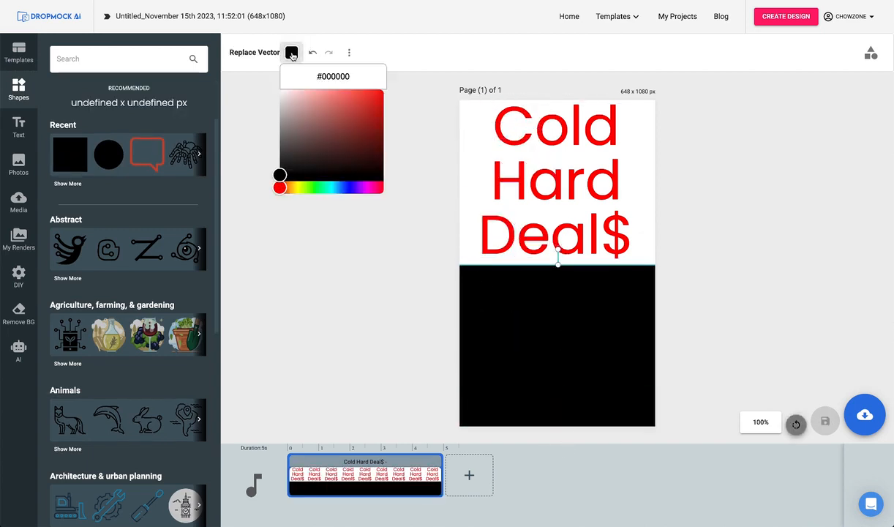
pyautogui.moveTo(283, 175); pyautogui.dragTo(385, 90)
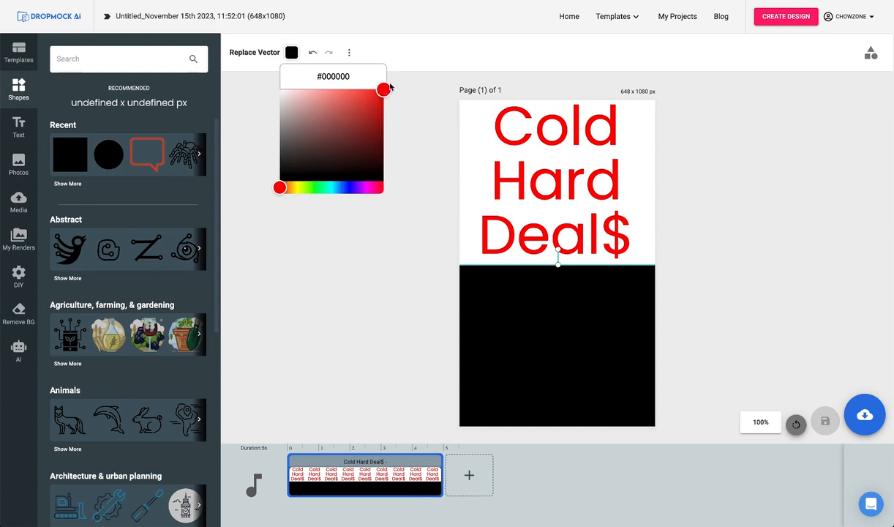
pyautogui.click(393, 246)
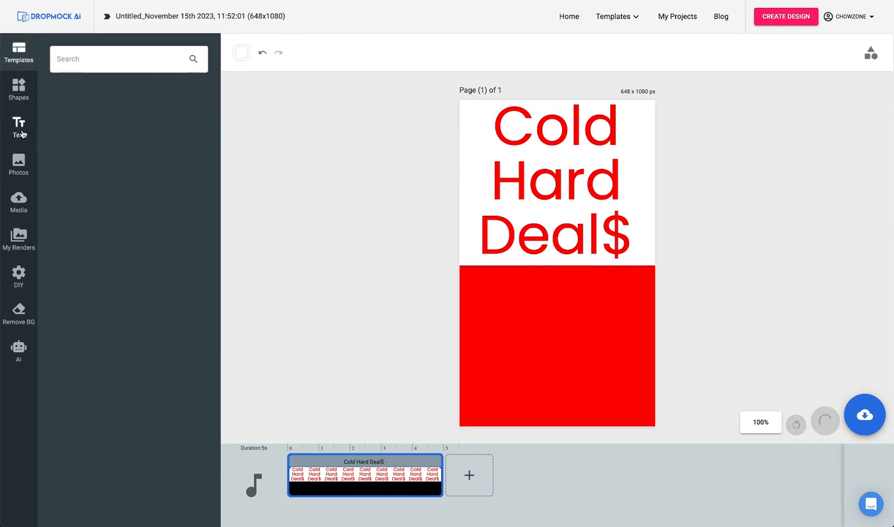
# Add a white, centered heading reading "Buy One", "Get One" and "FREE" on three lines over the red area.
pyautogui.click(22, 133)
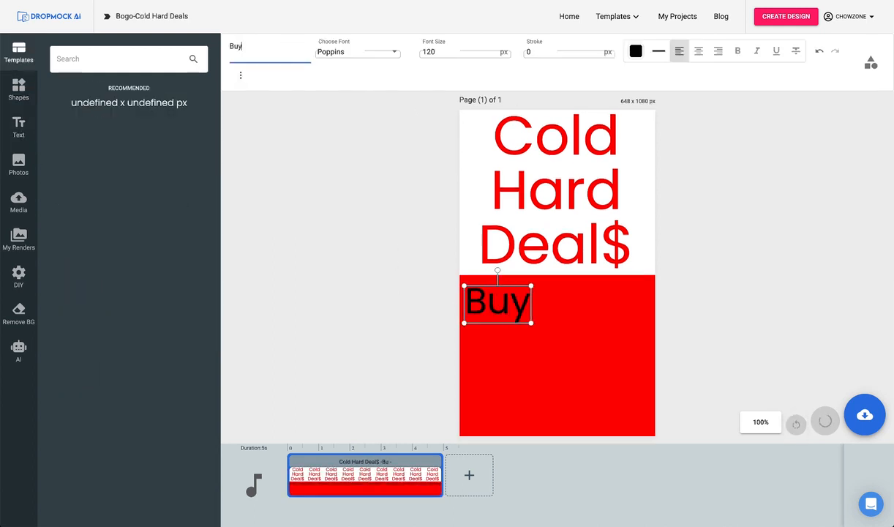
pyautogui.write('One')
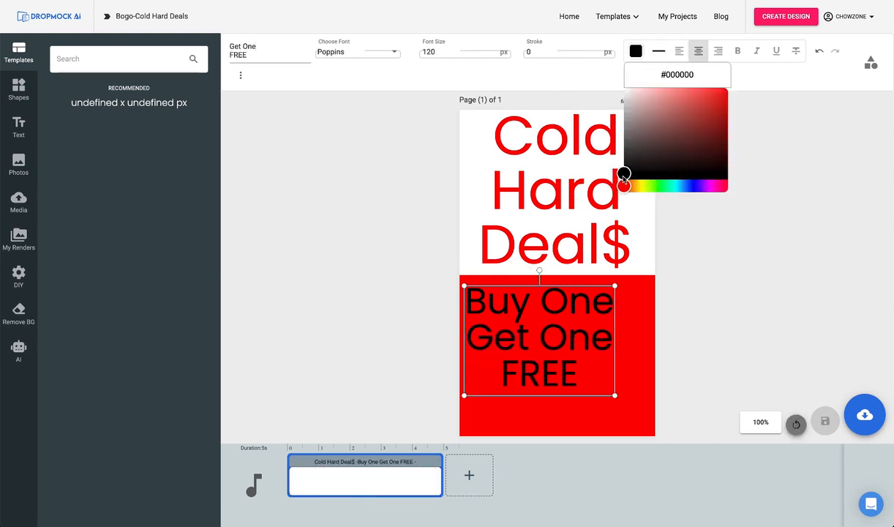
pyautogui.moveTo(624, 175); pyautogui.dragTo(624, 88)
pyautogui.click(249, 205)
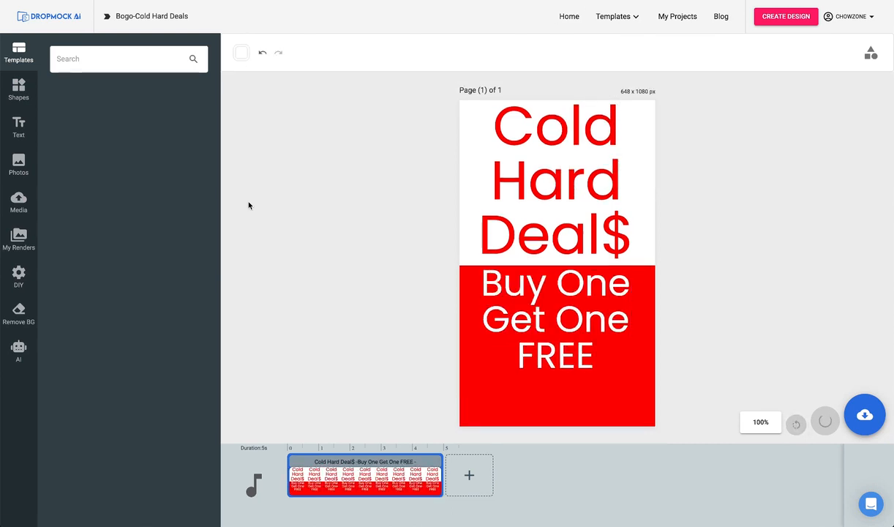
# Add another heading reading "Dec. 19th" and place it below the Buy One Get One FREE text.
pyautogui.click(16, 117)
pyautogui.click(117, 108)
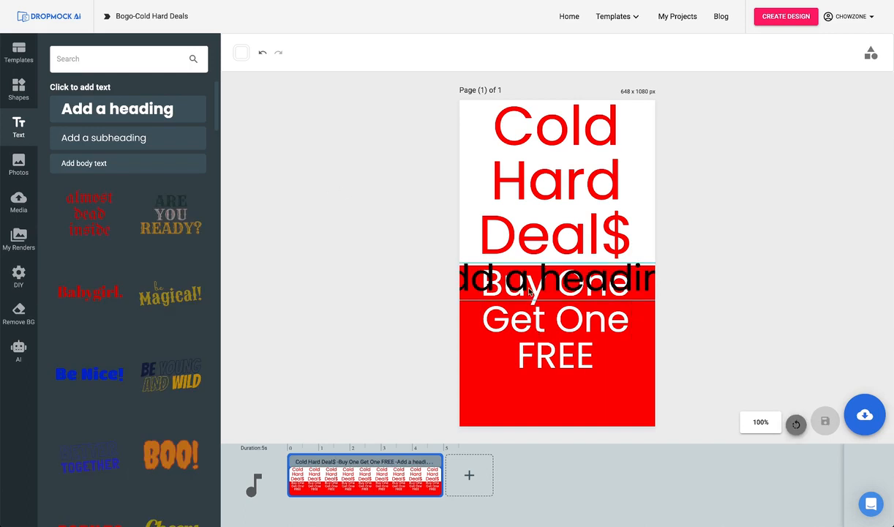
pyautogui.moveTo(530, 291); pyautogui.dragTo(565, 405)
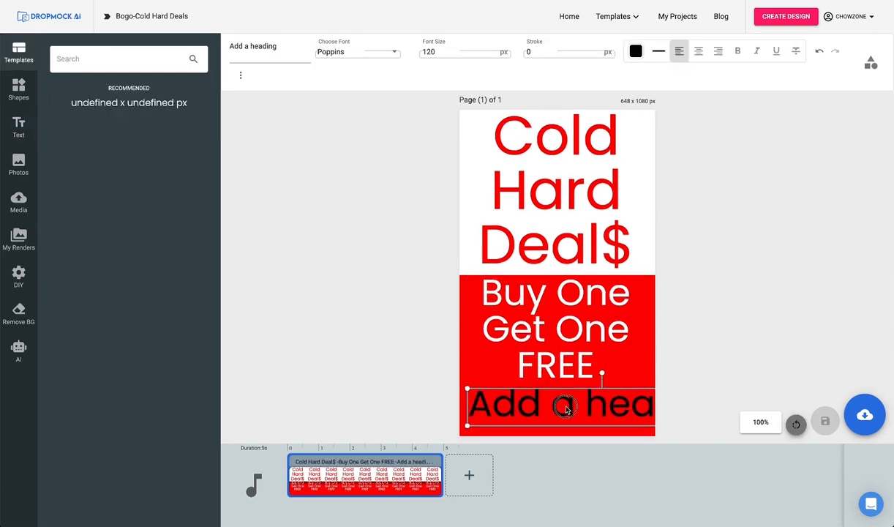
pyautogui.tripleClick(269, 46)
pyautogui.write('Dec. 19th')
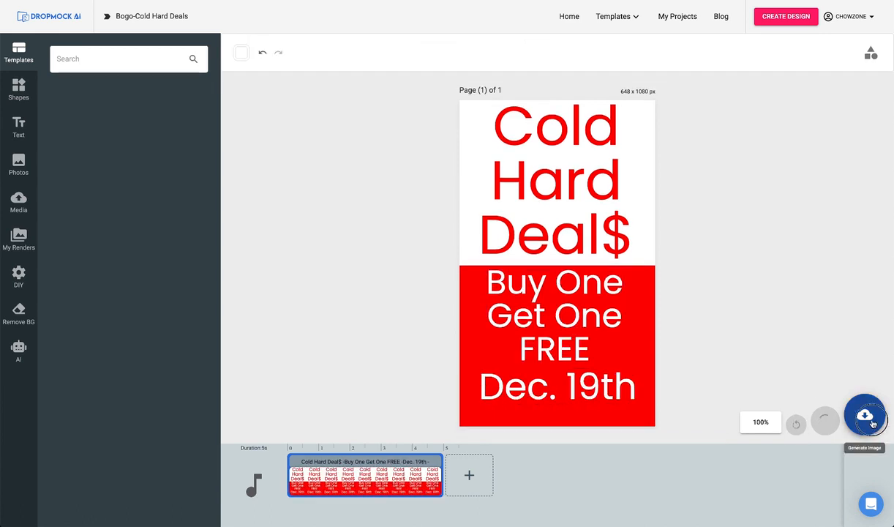
# Save the finished Bogo-Cold Hard Deals design as a JPG image.
pyautogui.click(873, 423)
pyautogui.click(829, 414)
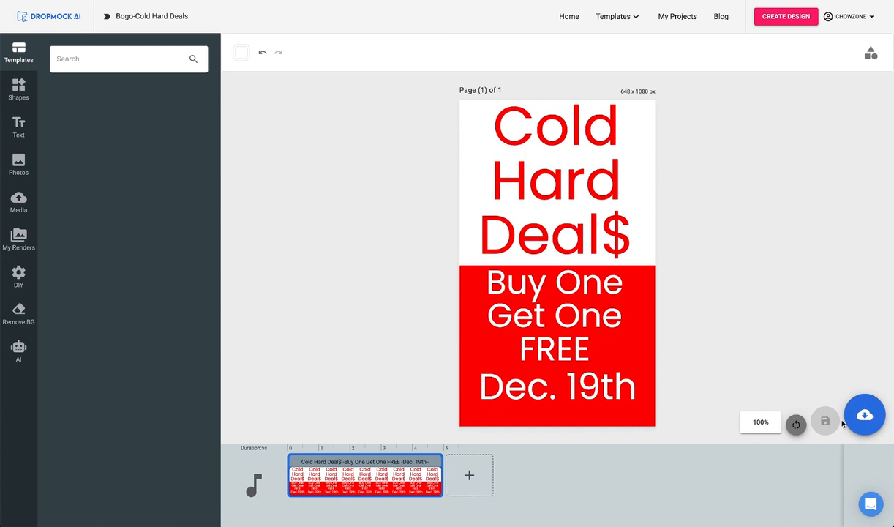
pyautogui.click(865, 415)
pyautogui.click(842, 371)
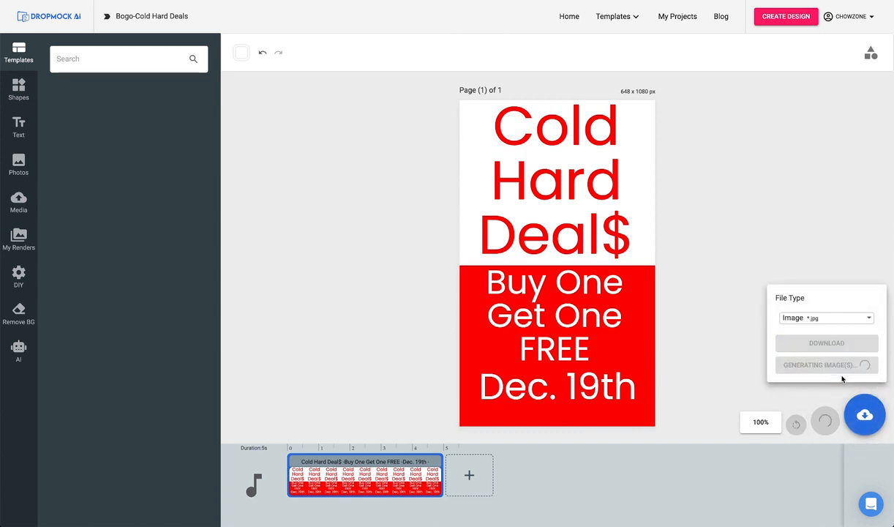
# Reopen the penguin mockup with the 648 x 1080 placeholder from the project drafts for modification.
pyautogui.click(789, 173)
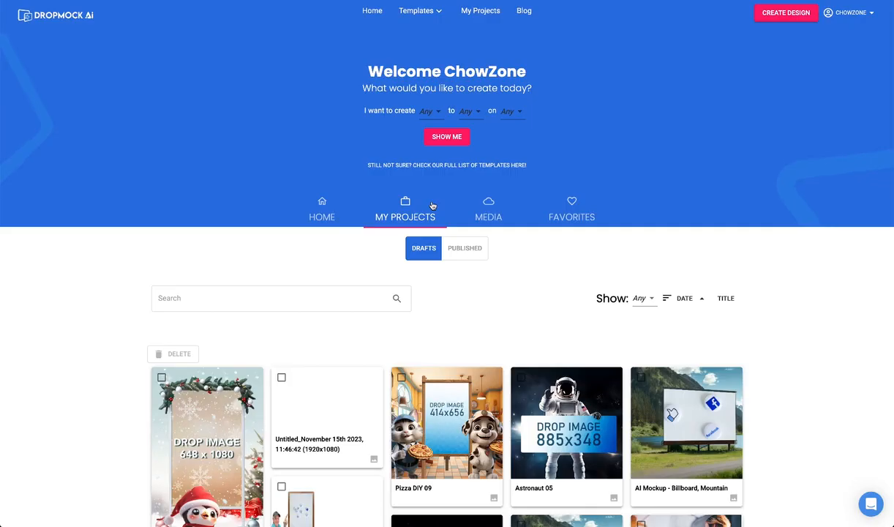
pyautogui.click(247, 378)
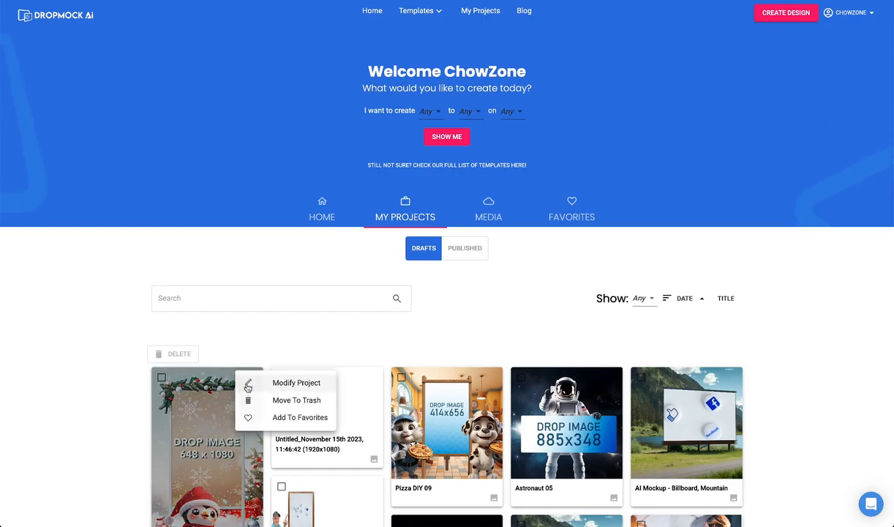
pyautogui.click(274, 381)
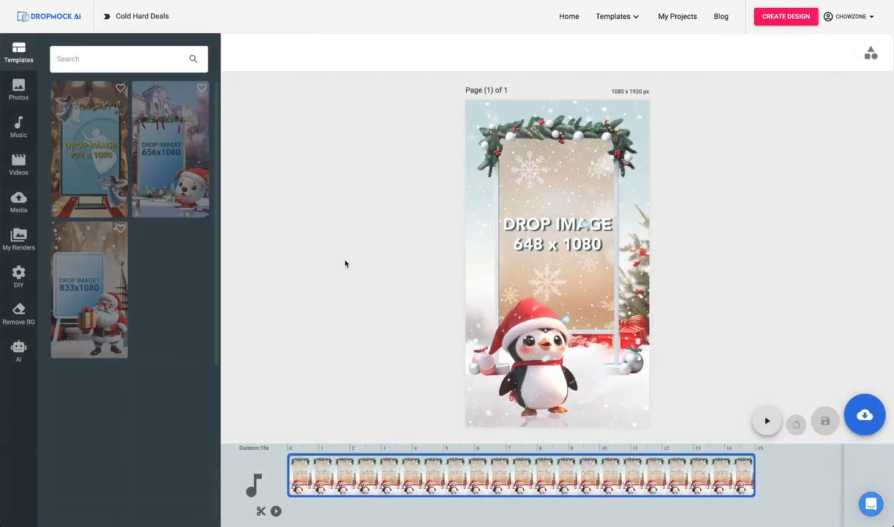
# Replace the 648 x 1080 placeholder on the penguin's sign with the rendered Bogo-Cold Hard Deals image.
pyautogui.click(555, 225)
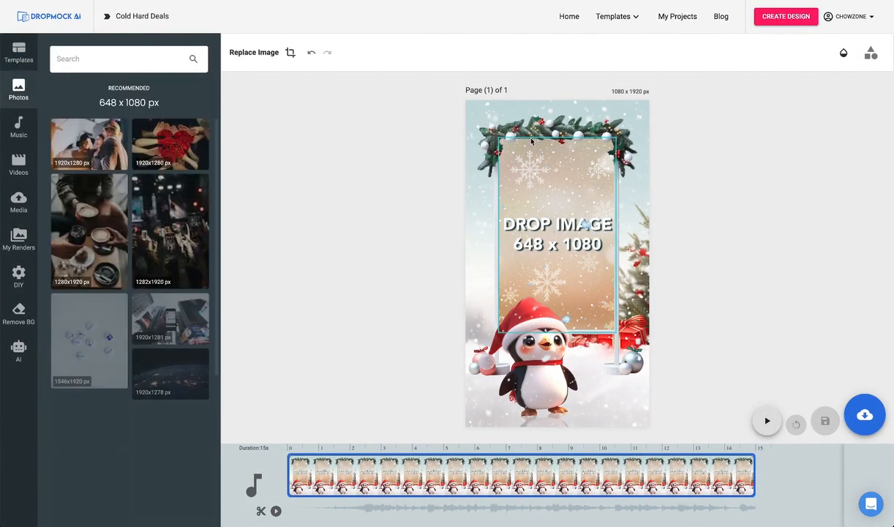
pyautogui.click(18, 235)
pyautogui.click(85, 150)
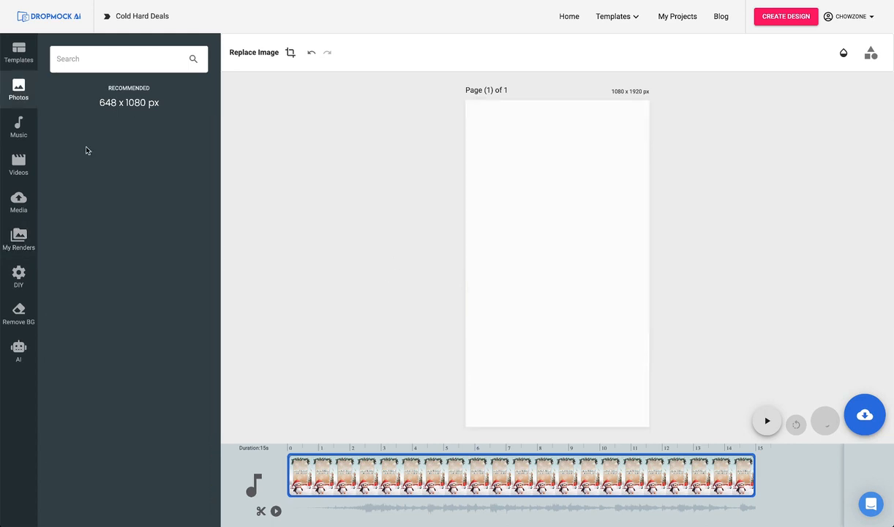
# Render the Cold Hard Deals penguin mockup as an MP4 video.
pyautogui.click(867, 417)
pyautogui.click(861, 354)
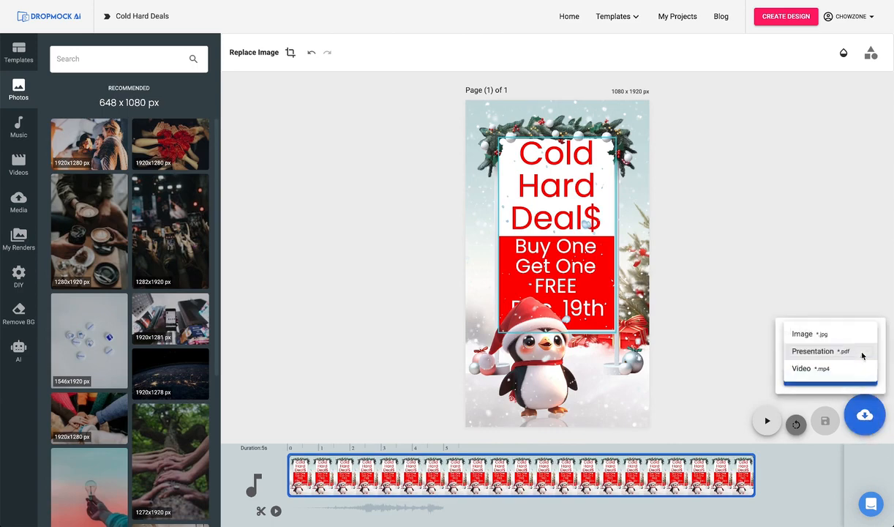
pyautogui.click(832, 371)
pyautogui.click(830, 374)
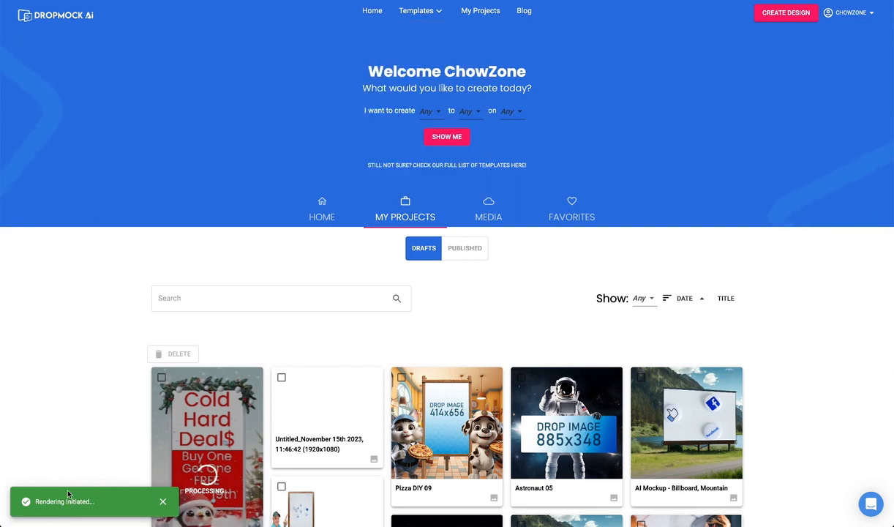
# Create a 1920 x 1080 custom design and generate AI images from the prompt "white sandy beach with the ocean on a sunny day".
pyautogui.click(781, 19)
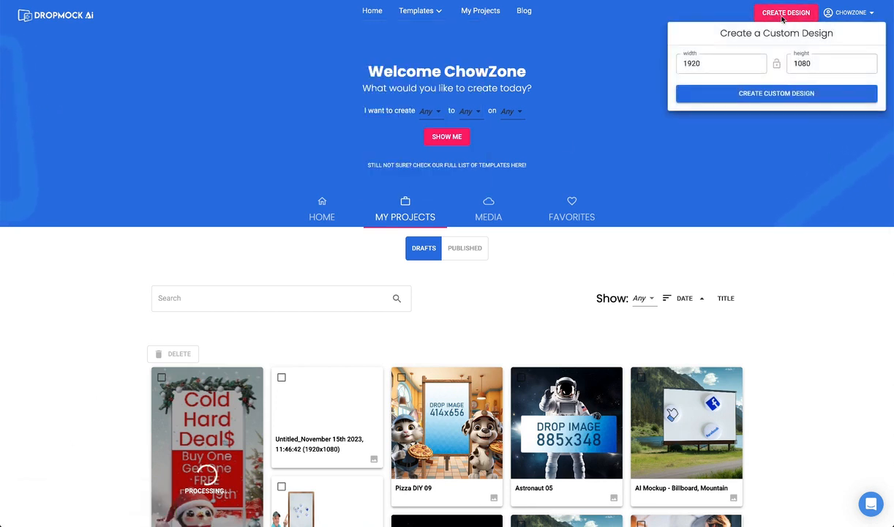
pyautogui.click(775, 94)
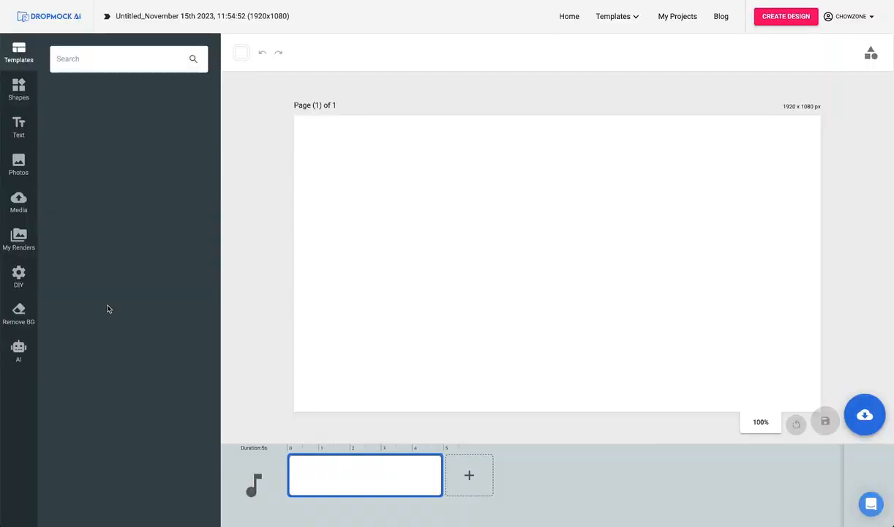
pyautogui.click(19, 351)
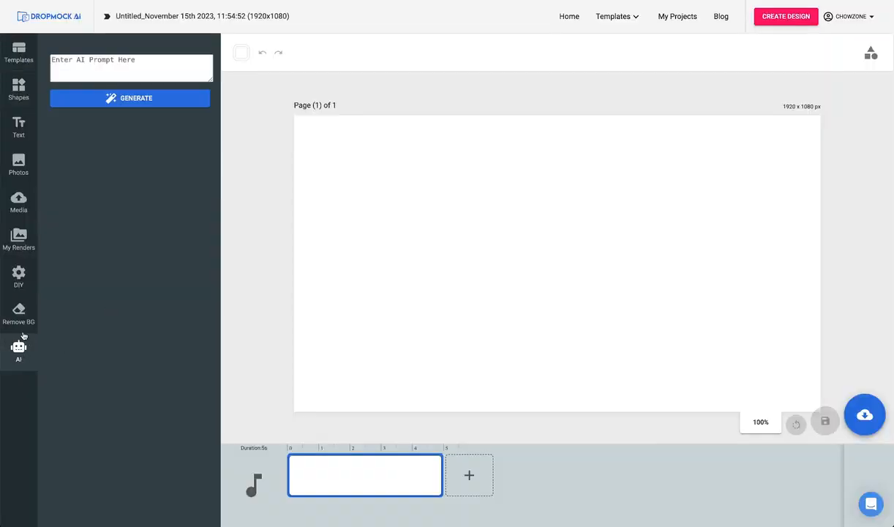
pyautogui.click(74, 65)
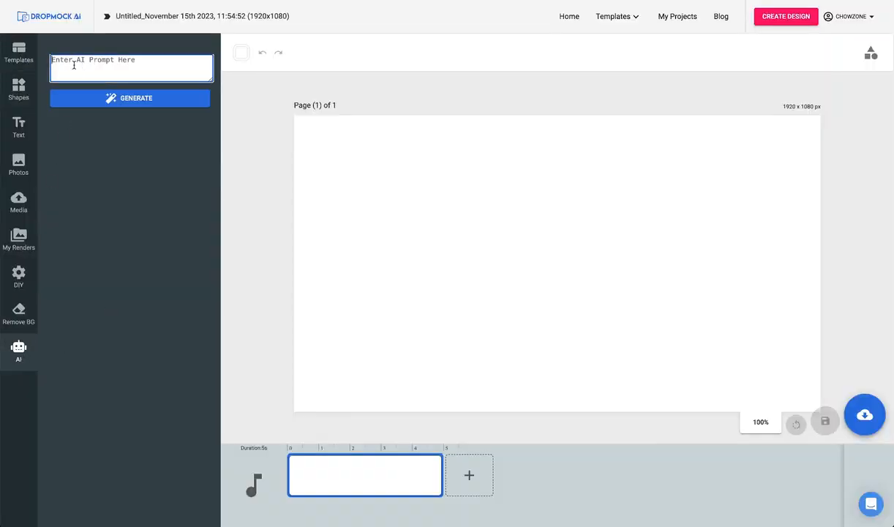
pyautogui.write('white sandy beach with the ocean on a sunn')
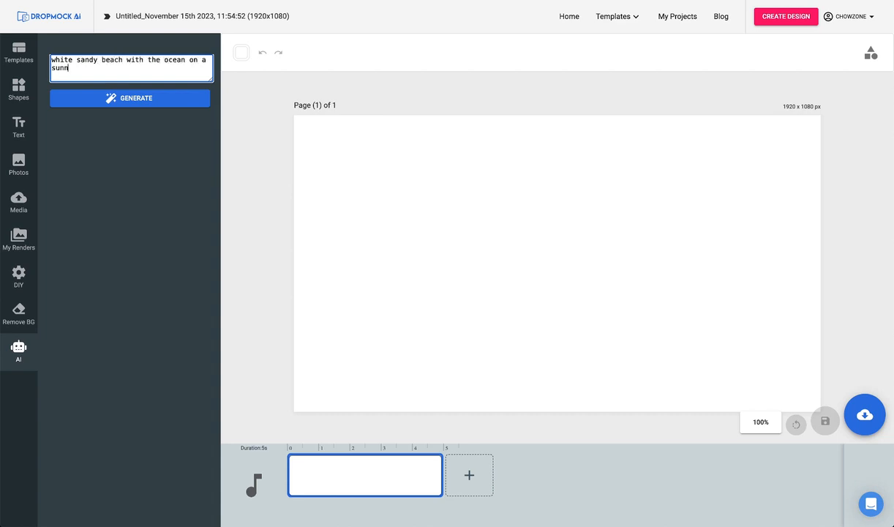
pyautogui.write('y day')
pyautogui.click(143, 101)
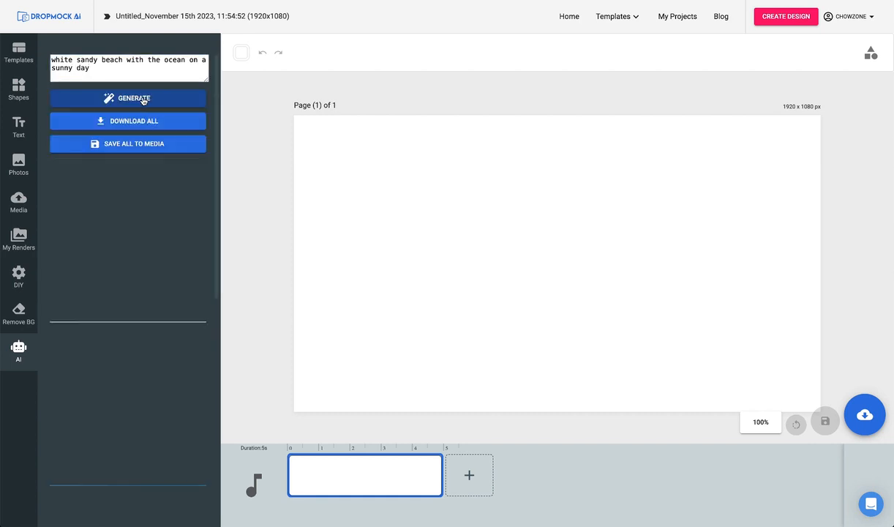
# Look through the generated beach images and save all of them to the media library.
pyautogui.scroll(-5, 169, 151)
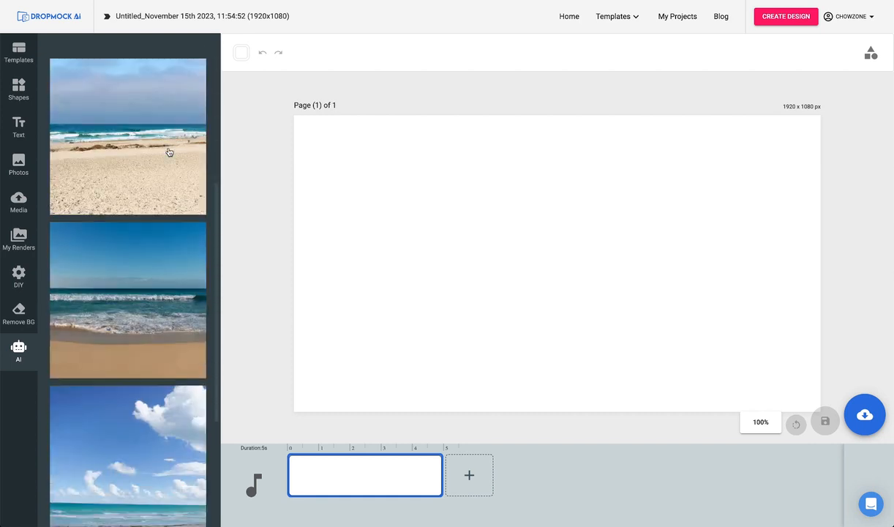
pyautogui.scroll(5, 169, 151)
pyautogui.scroll(1, 168, 152)
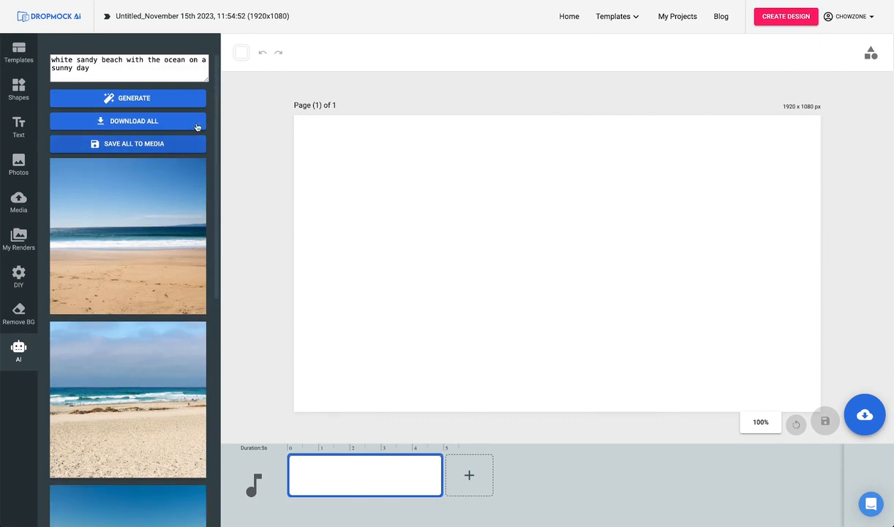
pyautogui.click(128, 145)
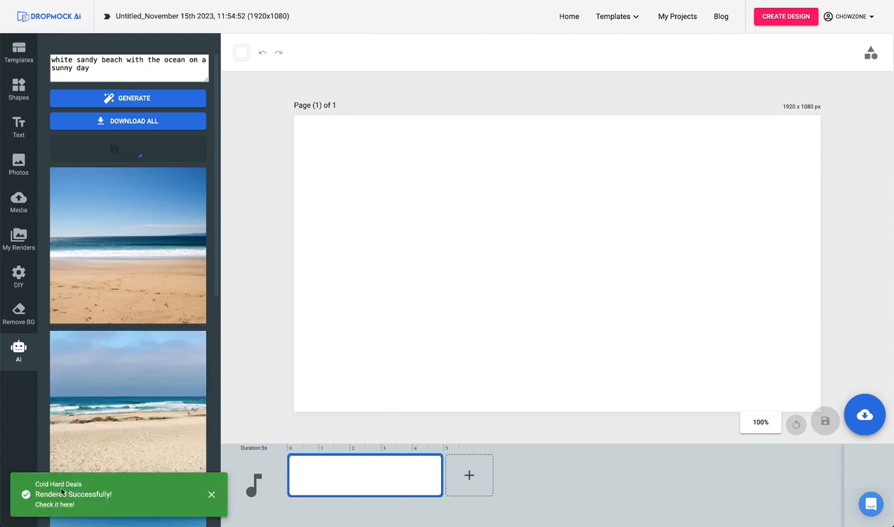
# Place the second generated beach image on the page and enlarge it to cover the whole canvas as background.
pyautogui.scroll(-3, 62, 231)
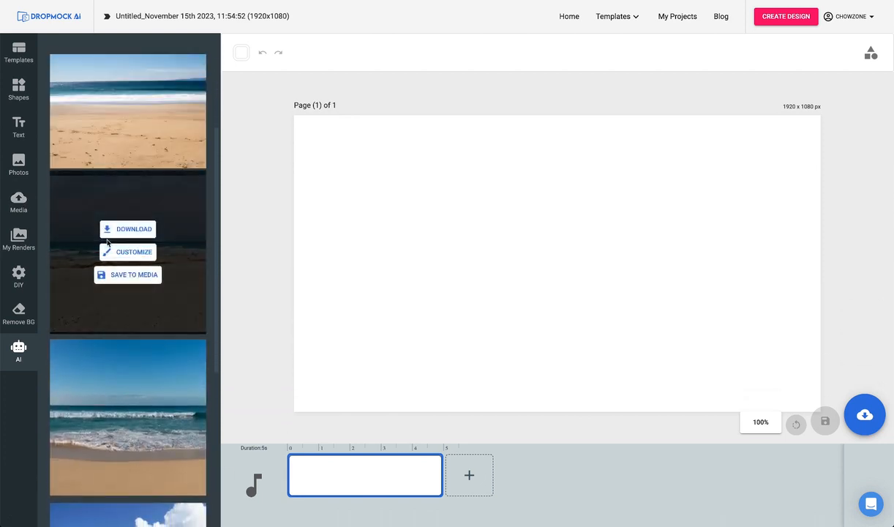
pyautogui.click(128, 252)
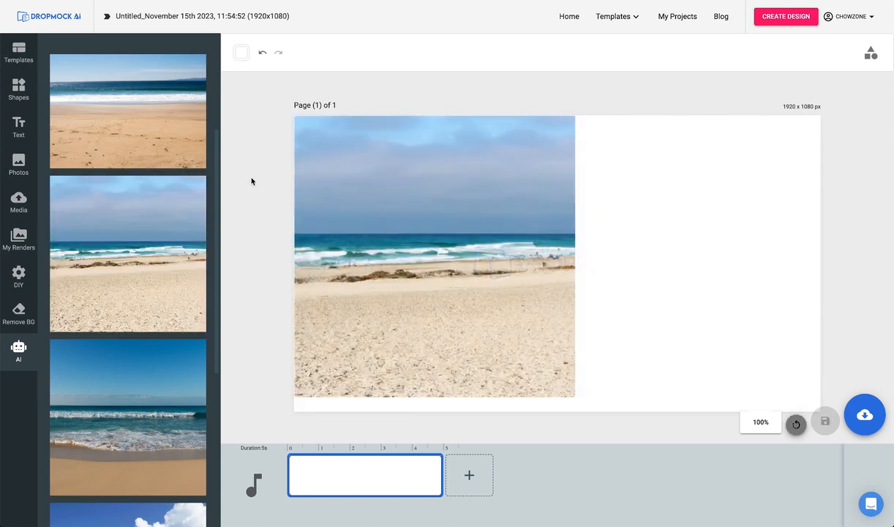
pyautogui.moveTo(166, 199)
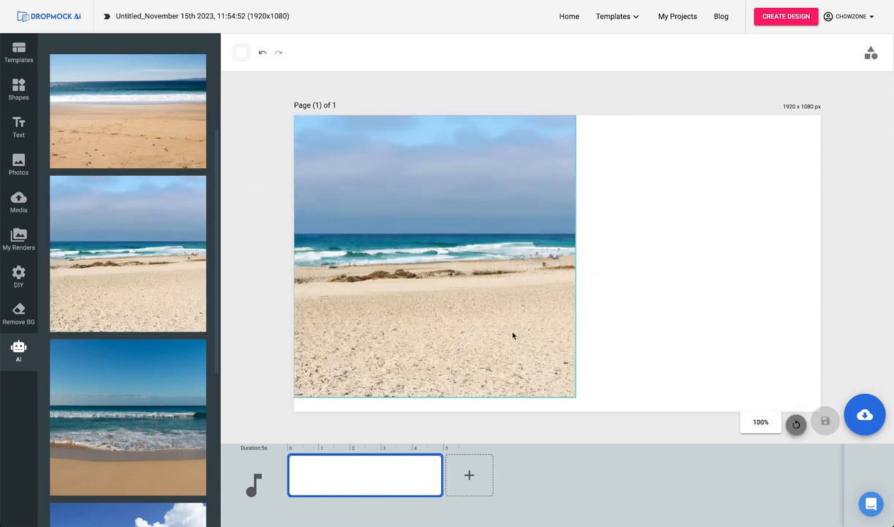
pyautogui.moveTo(510, 273); pyautogui.dragTo(494, 132)
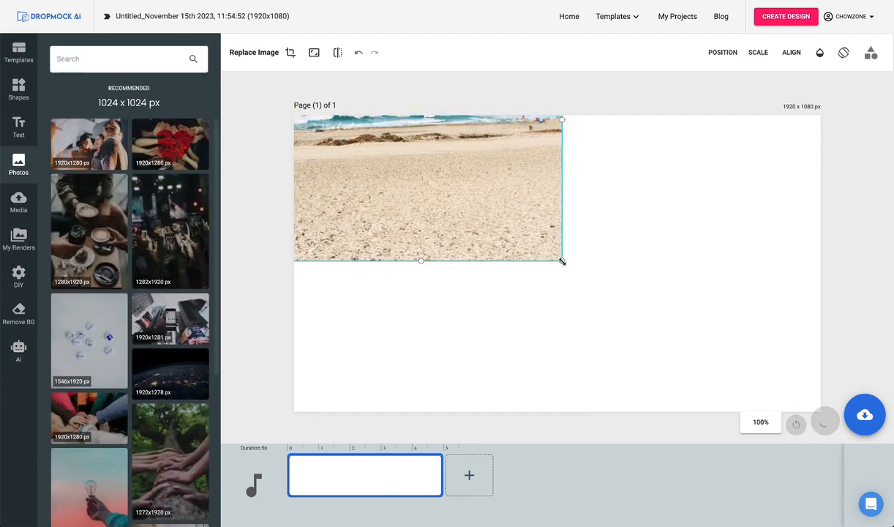
pyautogui.moveTo(562, 261); pyautogui.dragTo(857, 523)
pyautogui.click(256, 322)
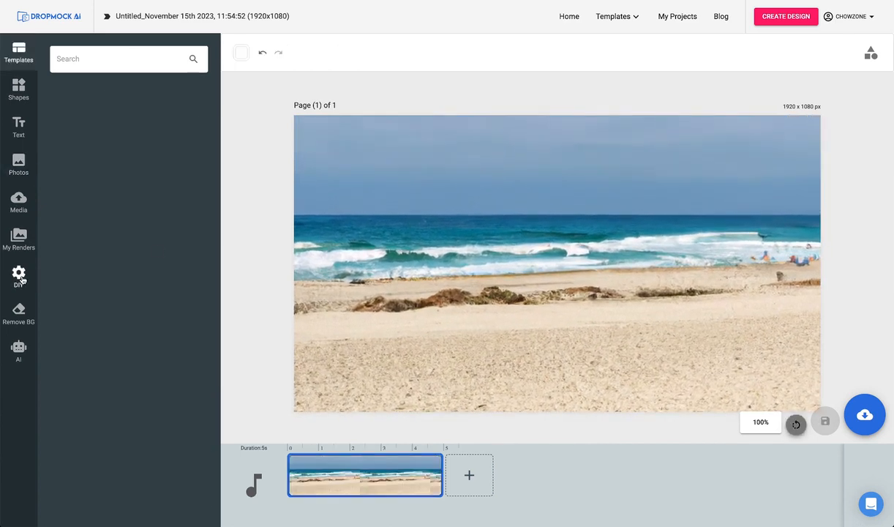
# Add the Sign-13_hd.png banner from the DIY Banner collection to the beach scene.
pyautogui.click(20, 277)
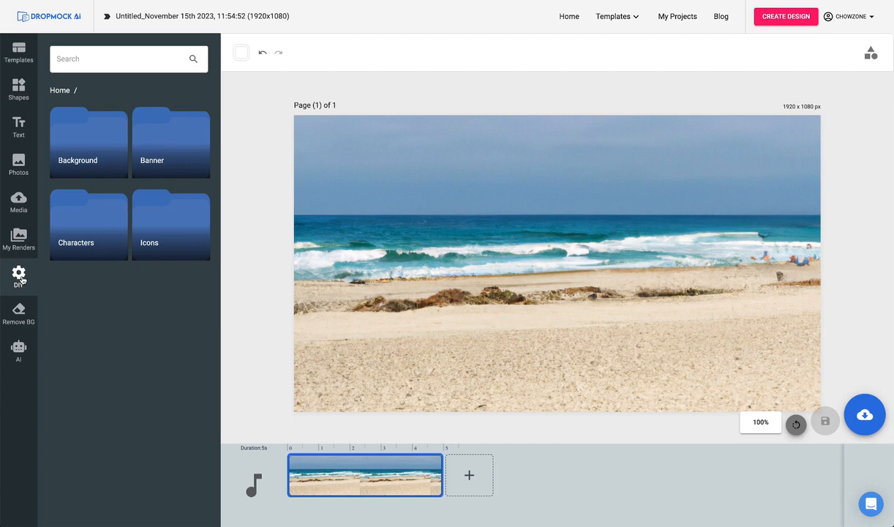
pyautogui.click(164, 137)
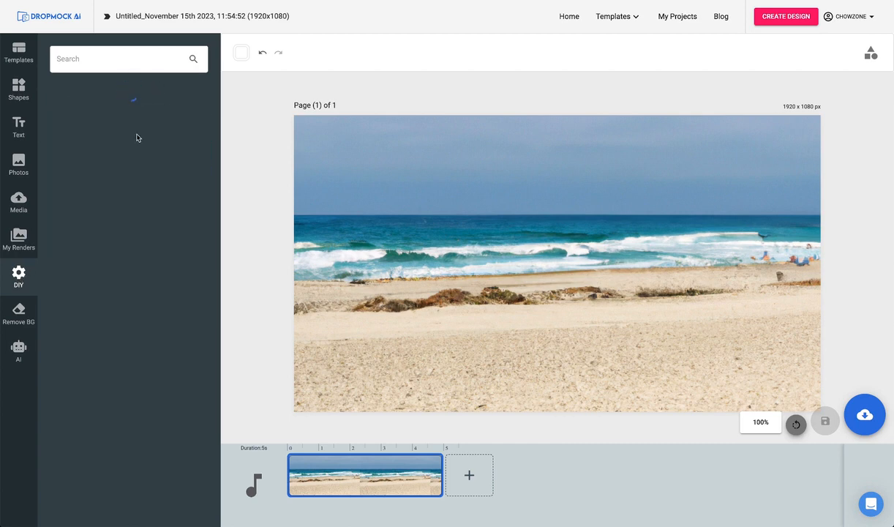
pyautogui.scroll(-3, 135, 217)
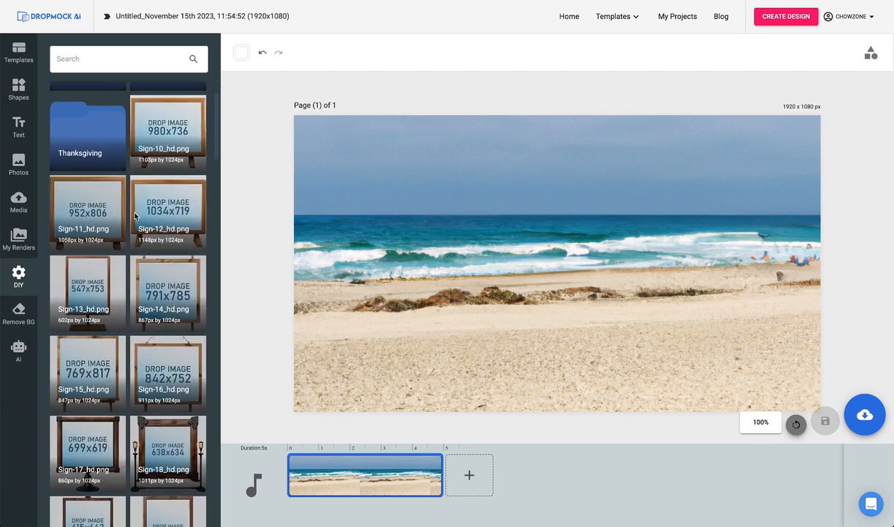
pyautogui.scroll(-1, 135, 216)
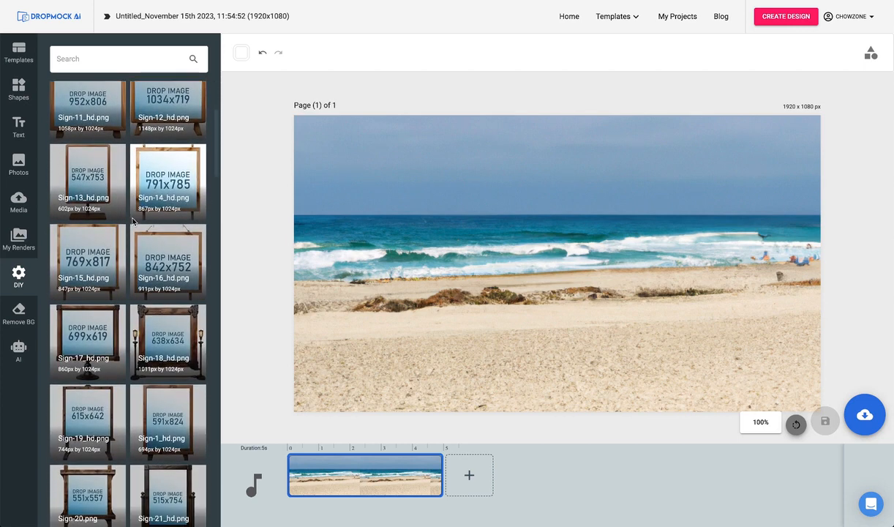
pyautogui.click(93, 183)
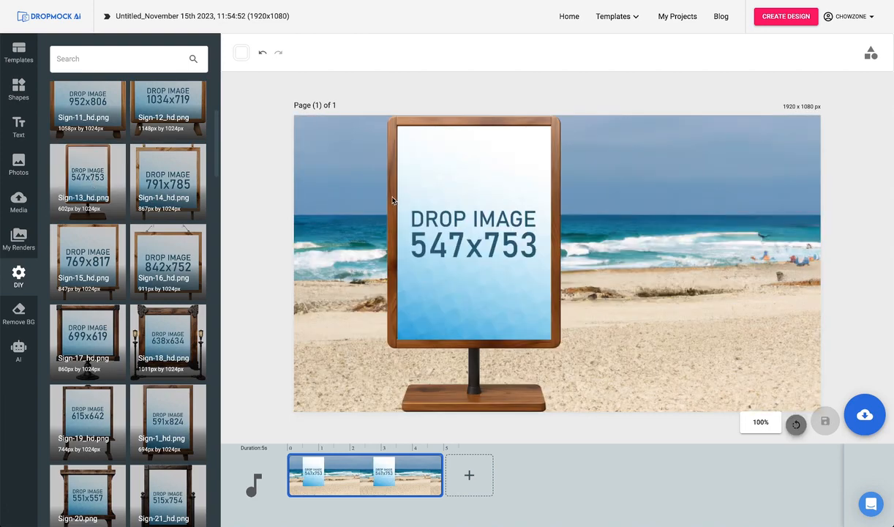
# Move the wooden sign to the right side of the page and shrink it slightly to fit the page height.
pyautogui.moveTo(391, 199); pyautogui.dragTo(597, 193)
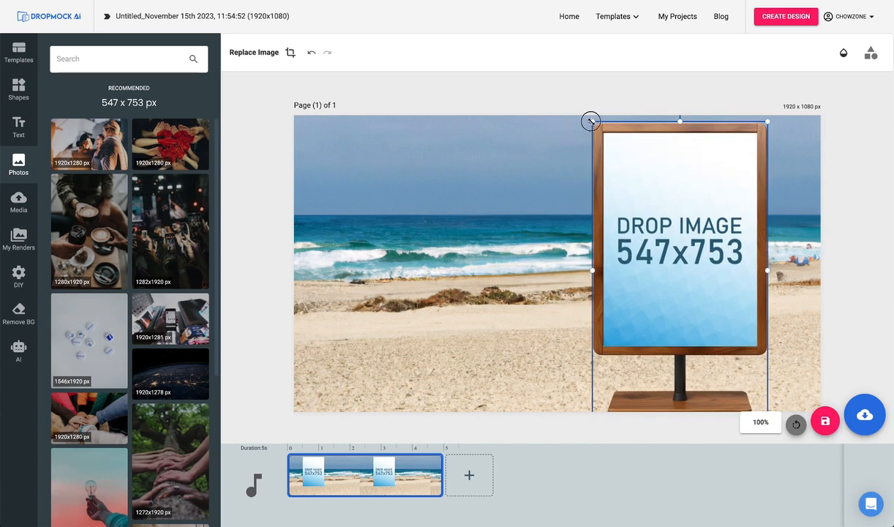
pyautogui.moveTo(591, 121); pyautogui.dragTo(612, 128)
pyautogui.moveTo(614, 178); pyautogui.dragTo(636, 168)
pyautogui.click(495, 216)
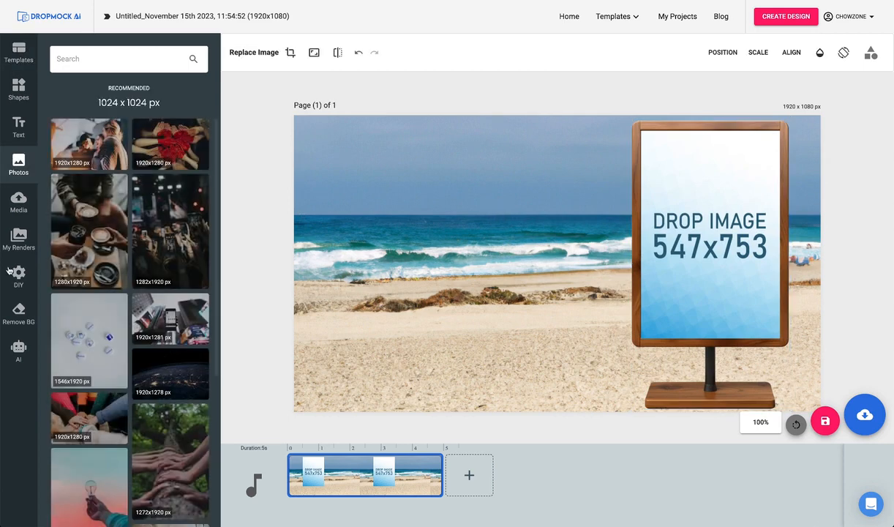
# Add the karate26.png character pair from the DIY Martial Arts characters to the beach scene.
pyautogui.click(24, 290)
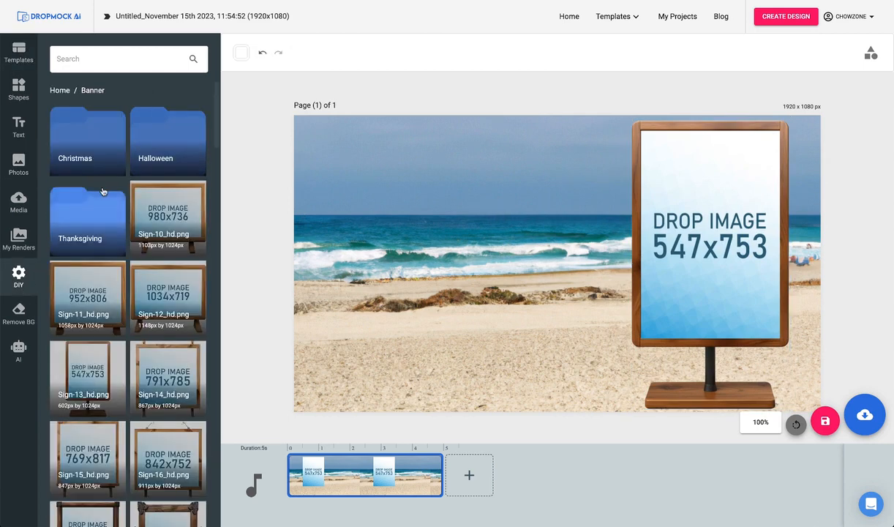
pyautogui.click(57, 92)
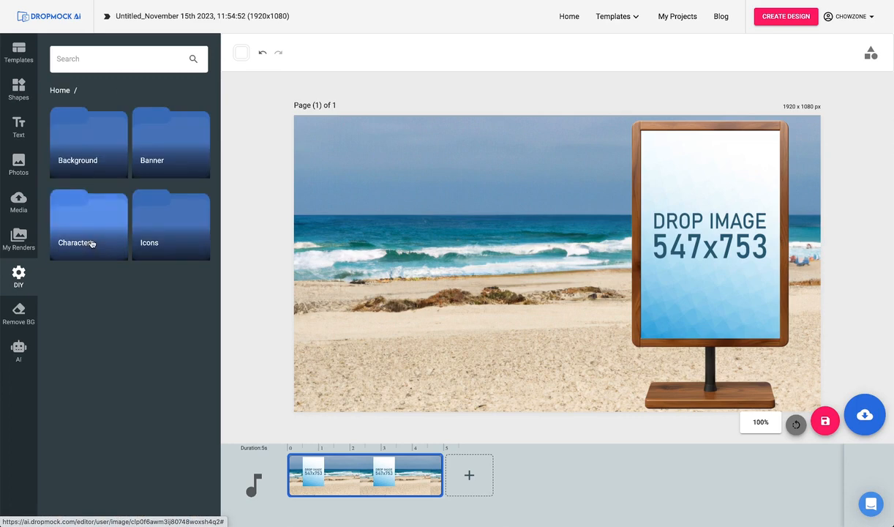
pyautogui.click(90, 219)
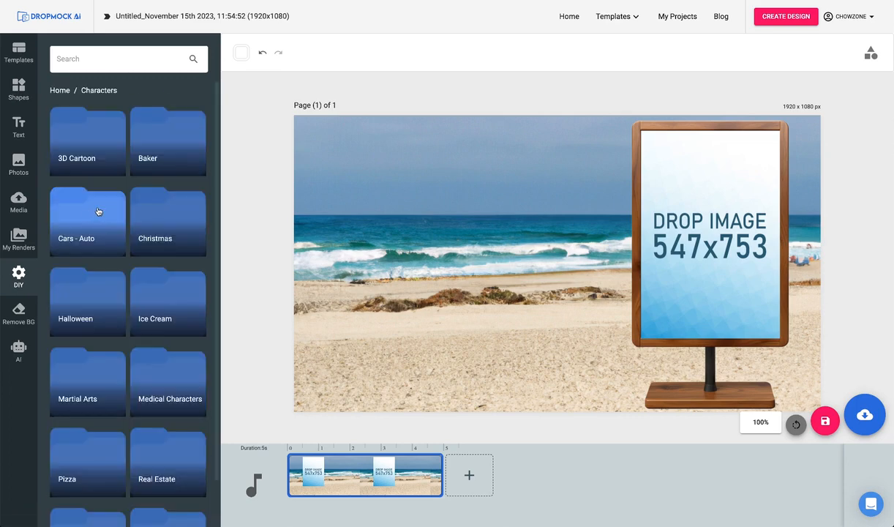
pyautogui.scroll(-2, 98, 212)
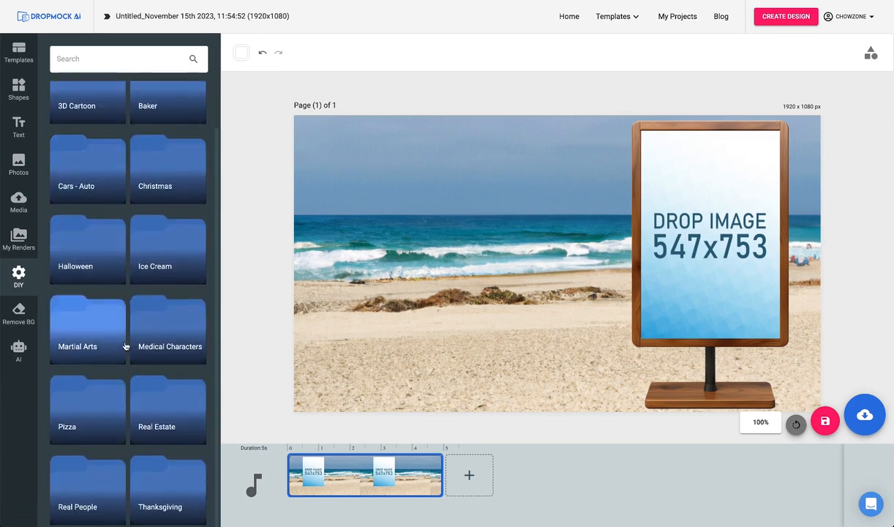
pyautogui.scroll(2, 104, 230)
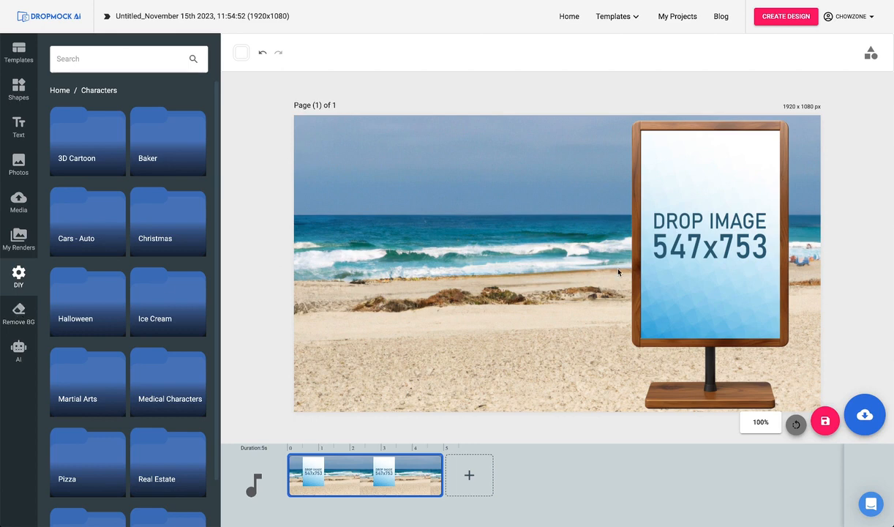
pyautogui.scroll(-1, 75, 284)
pyautogui.click(95, 335)
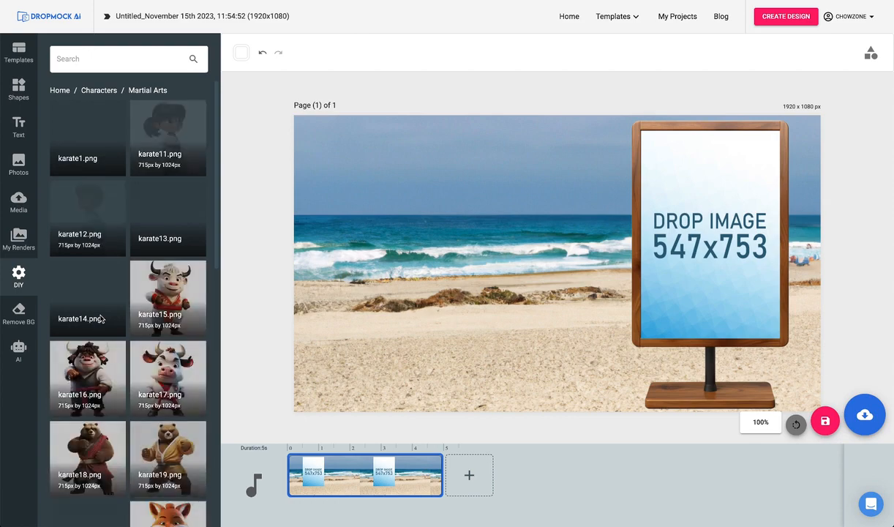
pyautogui.scroll(-8, 111, 216)
pyautogui.click(164, 150)
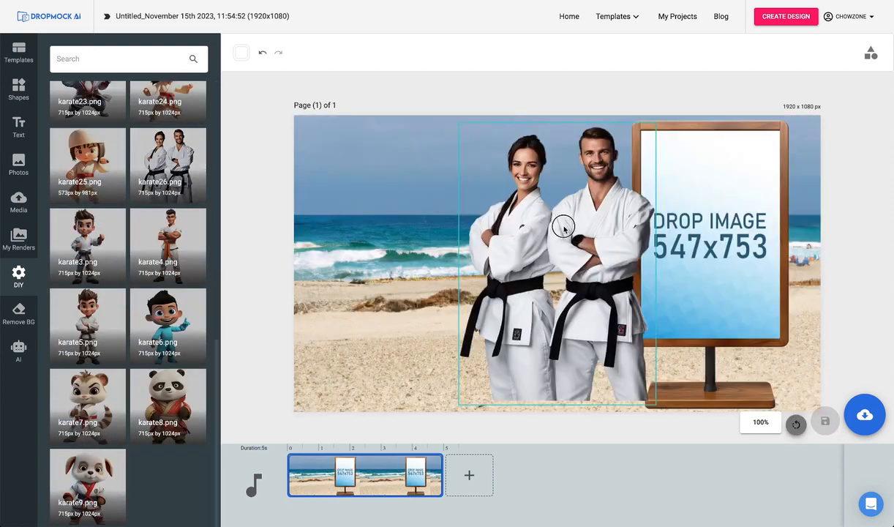
# Move the karate pair to the left half of the page at full page height, and save the mockup as JPG image "Martial Arts Studio 1".
pyautogui.moveTo(563, 228); pyautogui.dragTo(398, 240)
pyautogui.moveTo(489, 134); pyautogui.dragTo(508, 118)
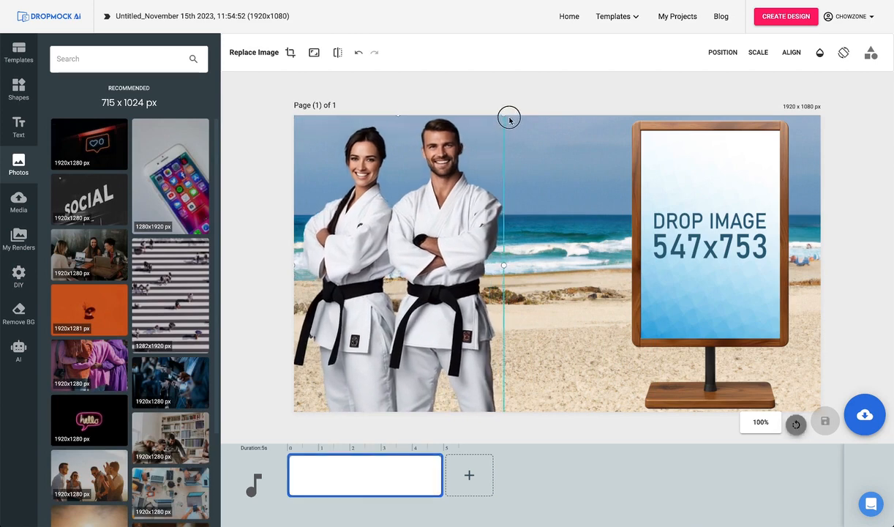
pyautogui.click(555, 97)
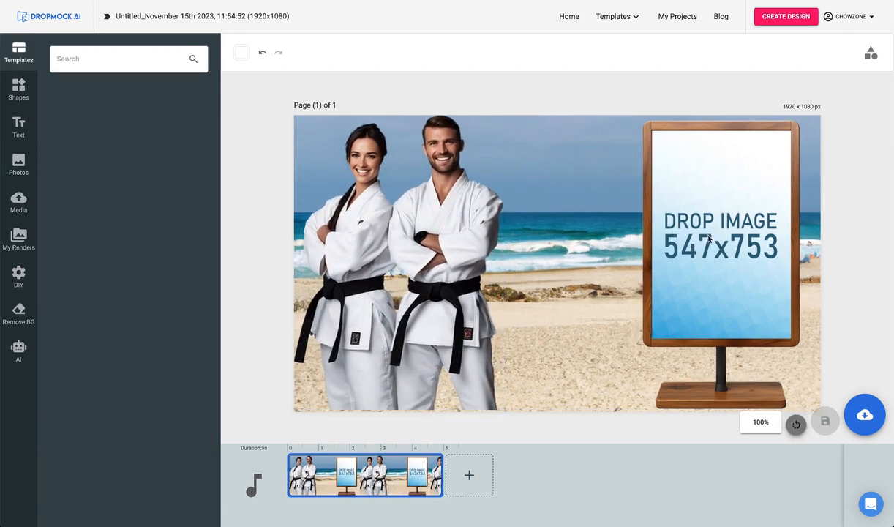
pyautogui.click(856, 413)
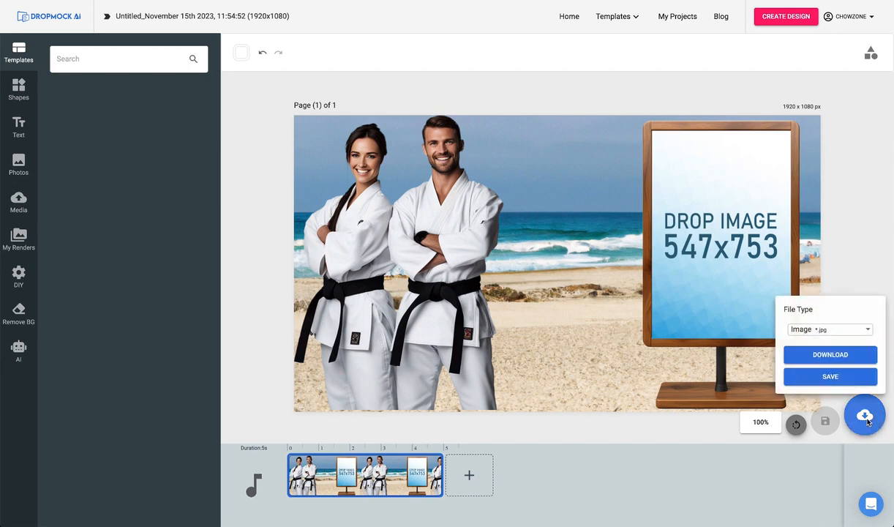
pyautogui.click(838, 377)
# Create a new custom design 547 px wide and 753 px high.
pyautogui.click(786, 16)
pyautogui.click(707, 71)
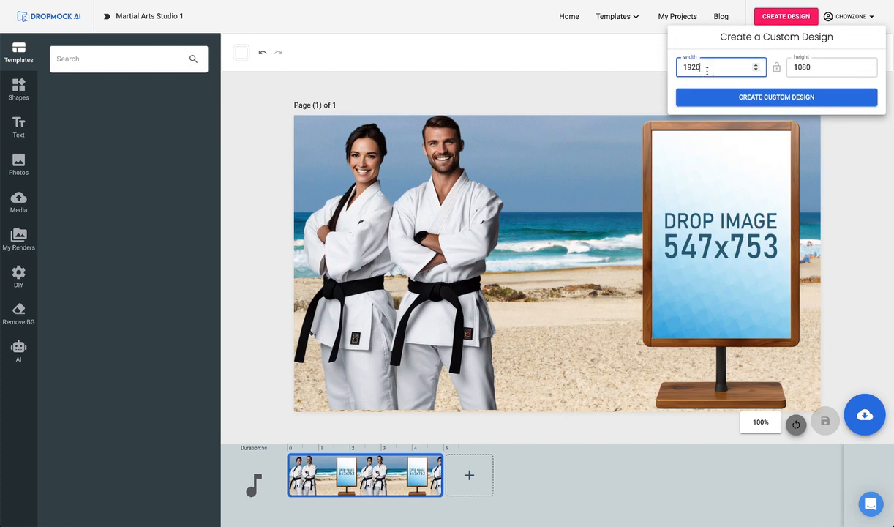
pyautogui.write('547')
pyautogui.press('Tab')
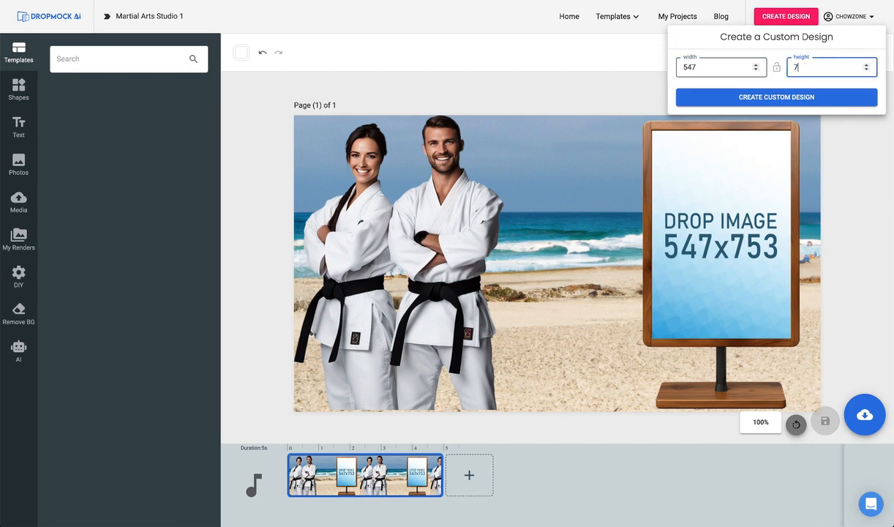
pyautogui.press('Return')
# Search the stock photos for "martial arts" and fill the page with the 1920x1278 sunset karate photo as background.
pyautogui.click(18, 126)
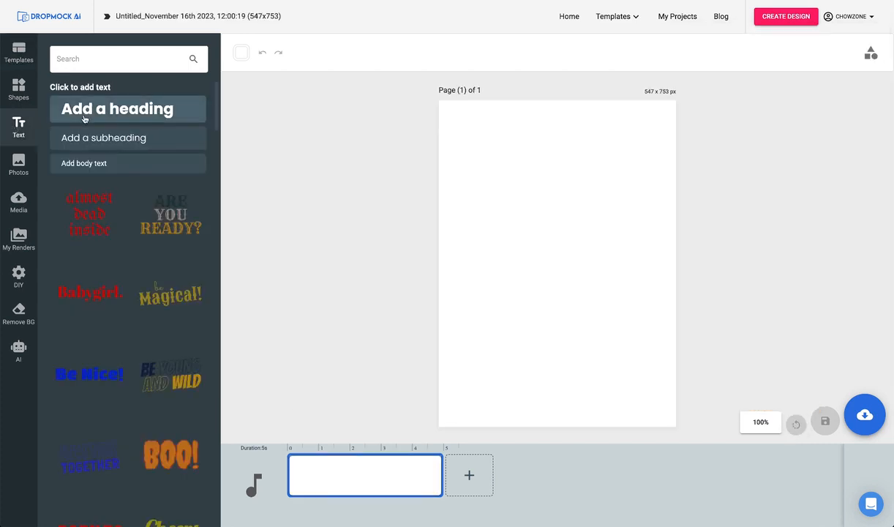
pyautogui.click(19, 162)
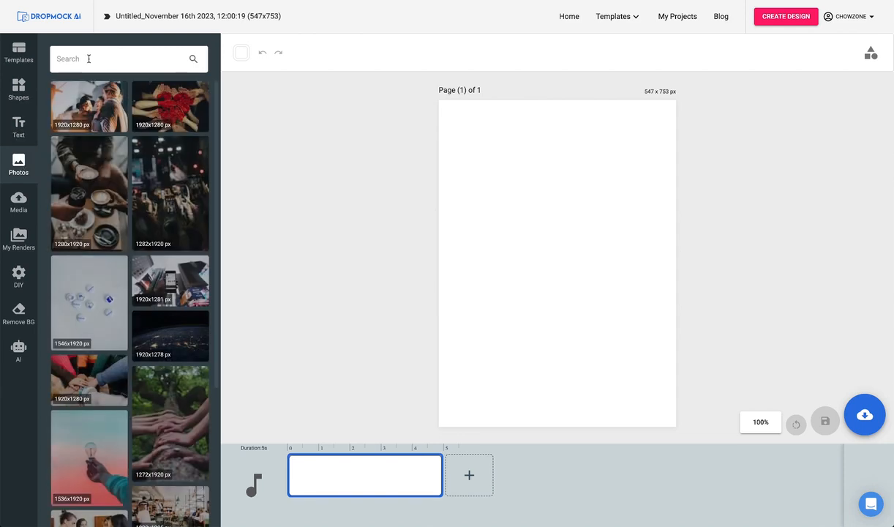
pyautogui.click(89, 59)
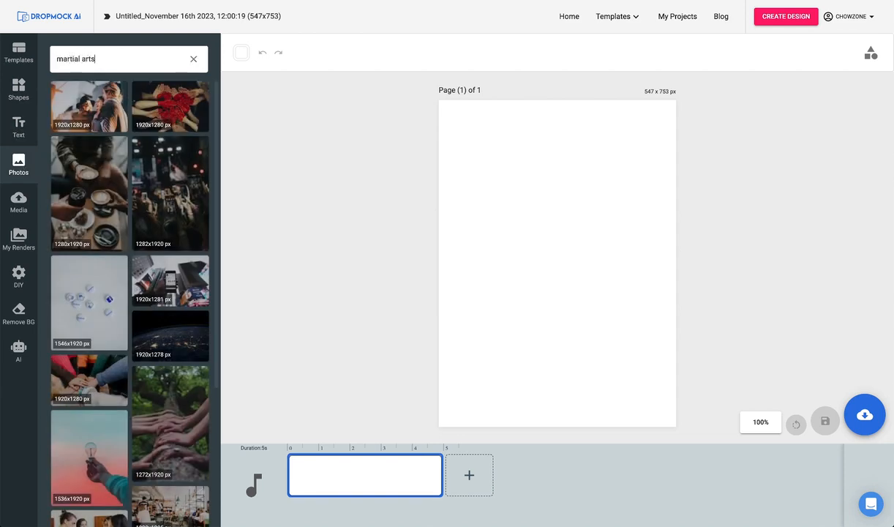
pyautogui.press('Return')
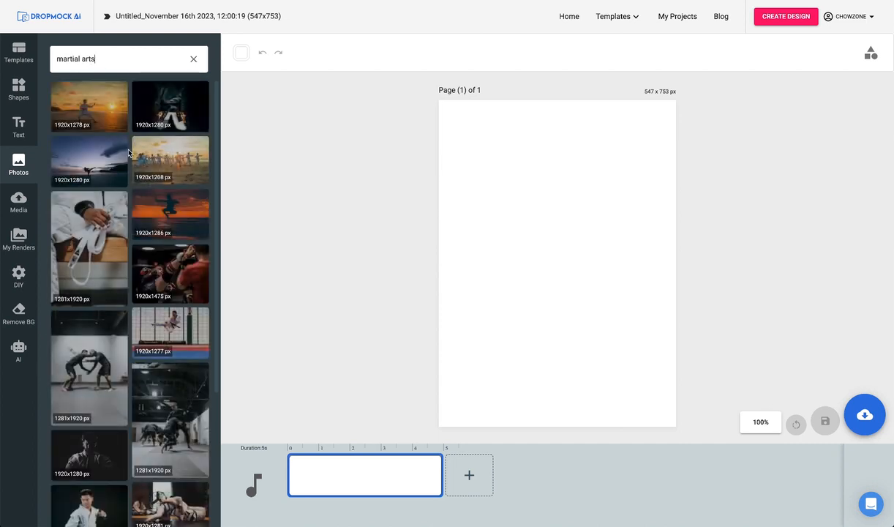
pyautogui.click(105, 114)
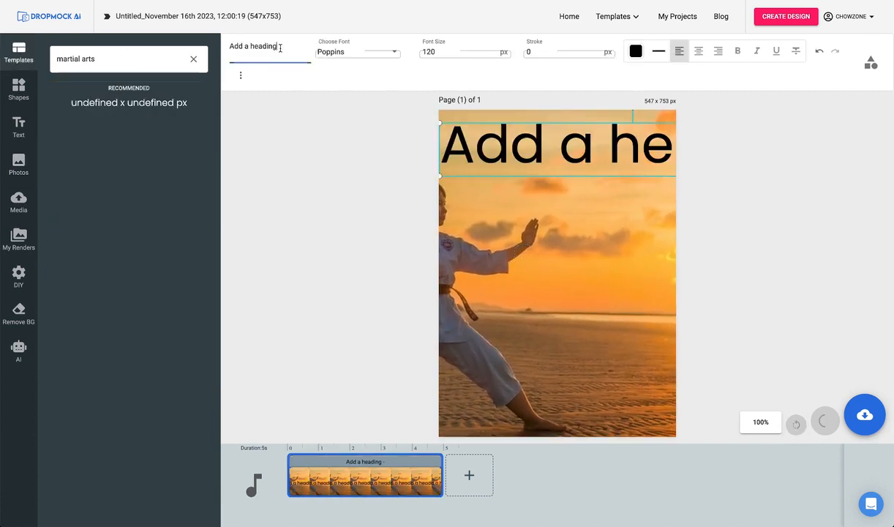
# Add a heading reading "FREE Month of Martial Arts" over the sunset photo, one or two words per line.
pyautogui.hotkey('ctrl', 'a')
pyautogui.write('FRE')
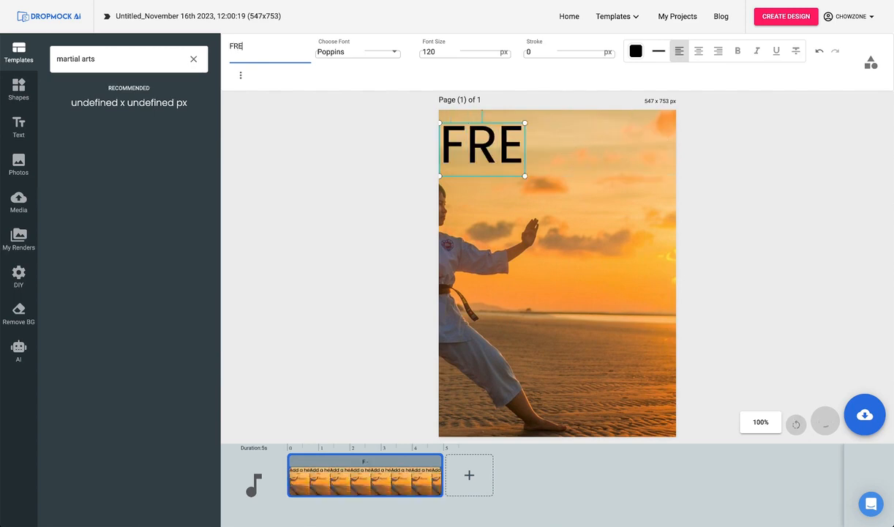
pyautogui.write('E Month of Martial Arts')
# Right-align the heading, move it to the upper right of the page and colour it white.
pyautogui.click(719, 51)
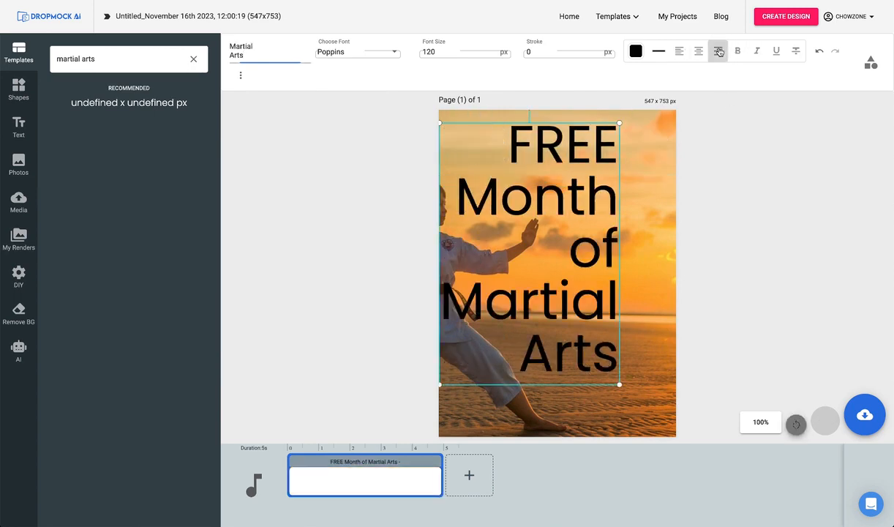
pyautogui.moveTo(537, 208); pyautogui.dragTo(589, 199)
pyautogui.click(636, 51)
pyautogui.moveTo(625, 176); pyautogui.dragTo(623, 91)
# Save the poster design as a JPG image named "Martial Arts 1 - image".
pyautogui.click(865, 415)
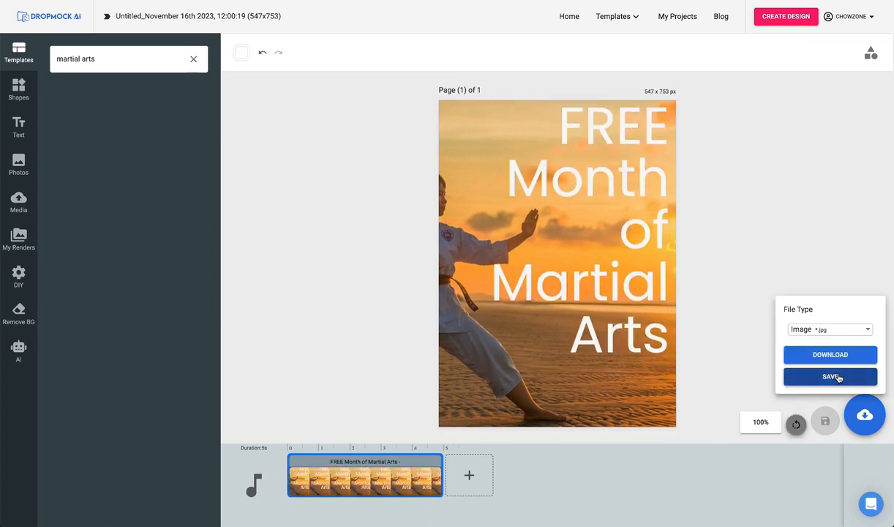
pyautogui.click(839, 377)
# Reopen the published project "Martial Arts Studio 1" for modification.
pyautogui.click(682, 17)
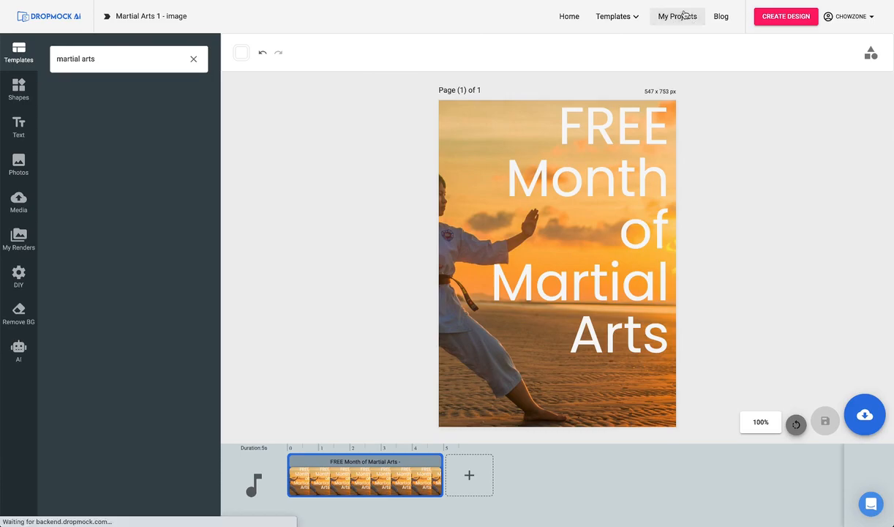
pyautogui.click(461, 248)
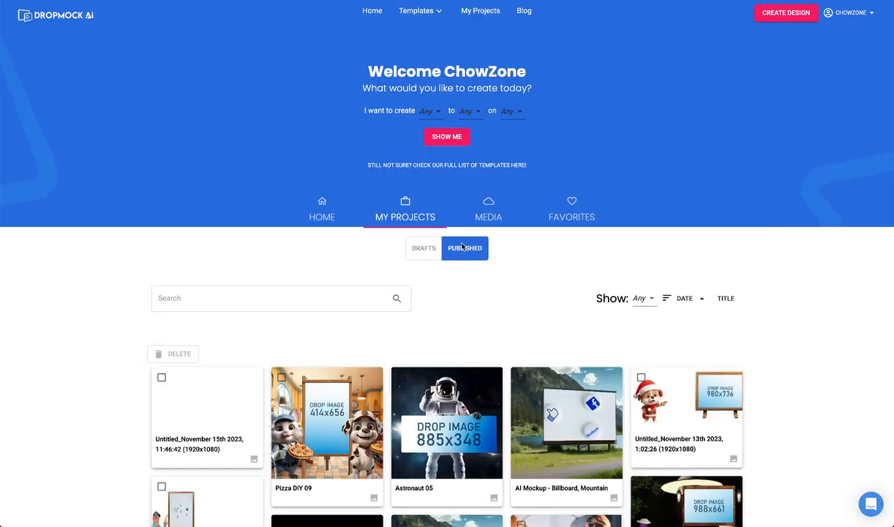
pyautogui.scroll(-1, 300, 316)
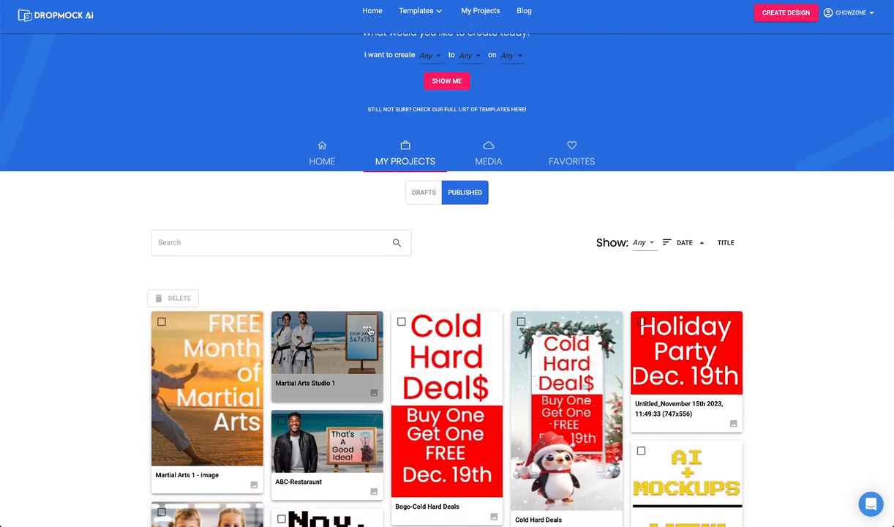
pyautogui.click(369, 329)
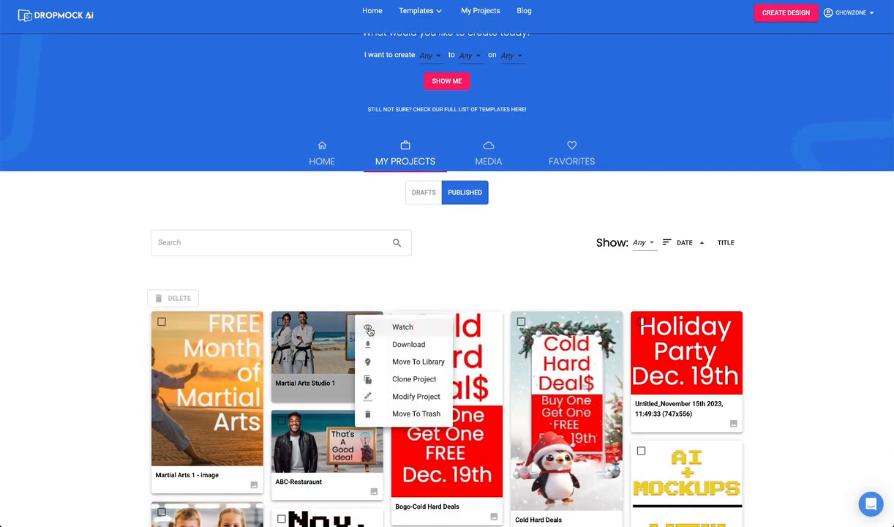
pyautogui.click(398, 398)
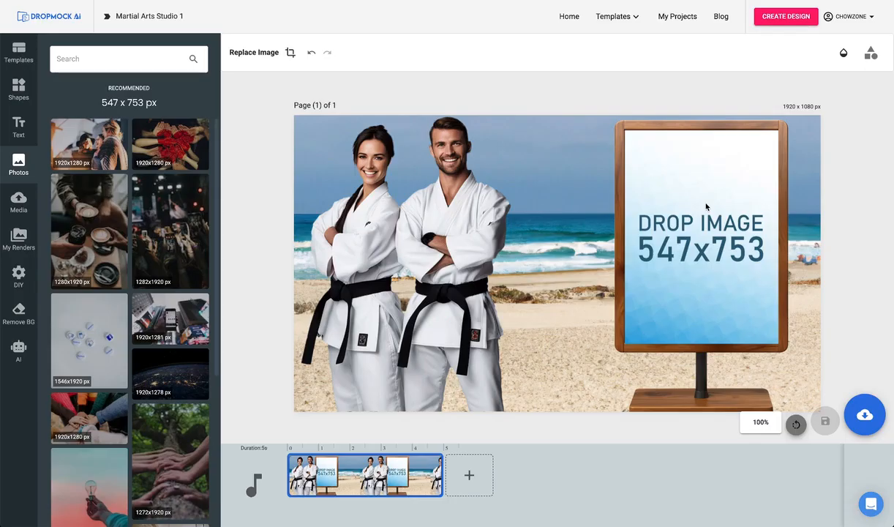
# Fill the wooden sign's image placeholder with the rendered "Martial Arts 1 - image" design.
pyautogui.click(706, 207)
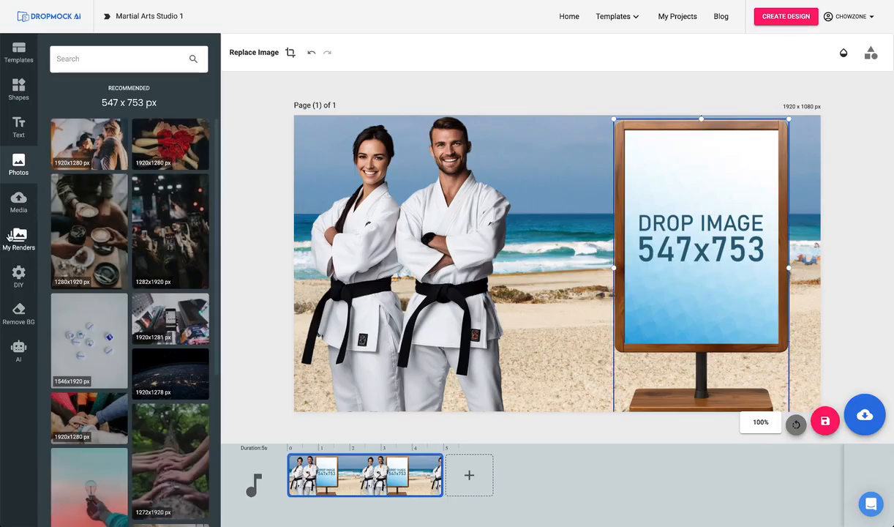
pyautogui.click(10, 236)
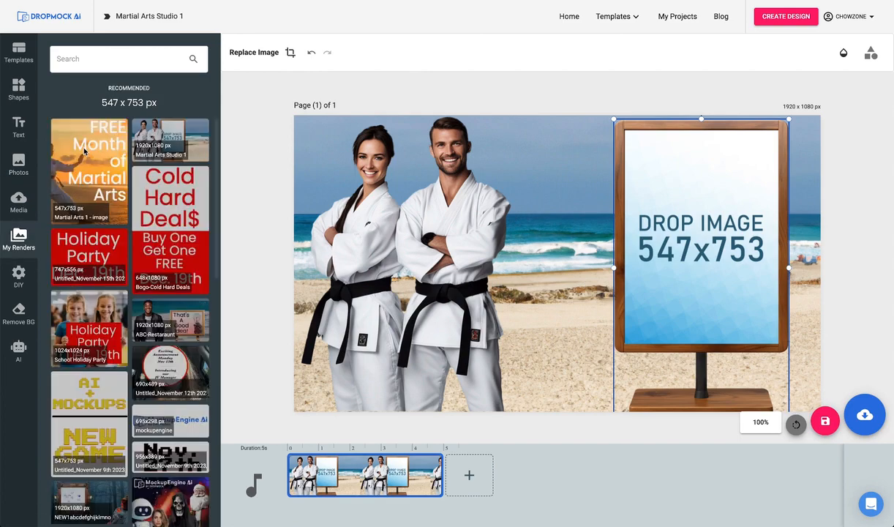
pyautogui.click(84, 150)
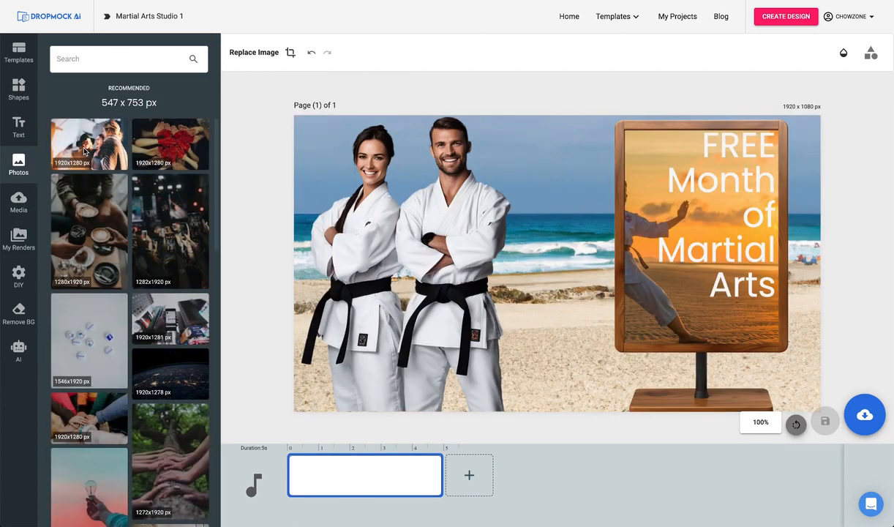
# Add a heading to the beach mockup reading "Call:" followed by the contact phone number.
pyautogui.click(18, 125)
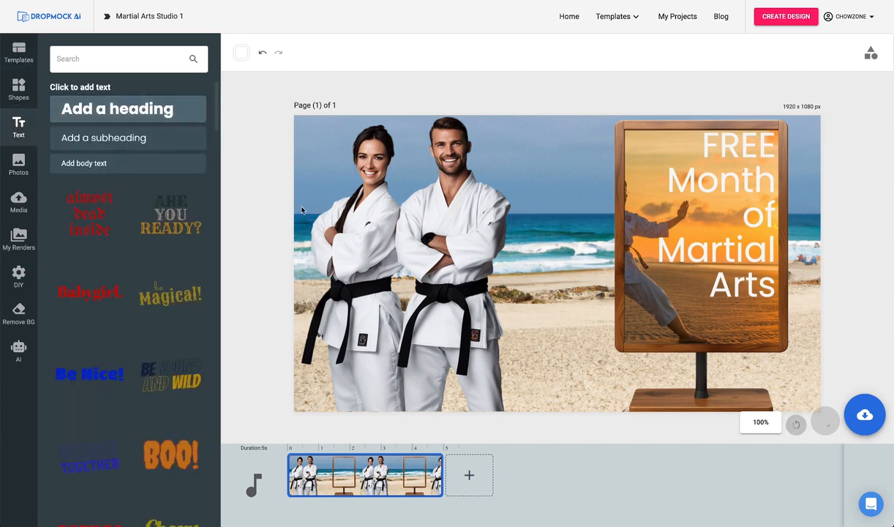
pyautogui.click(128, 109)
pyautogui.moveTo(500, 324); pyautogui.dragTo(635, 398)
pyautogui.tripleClick(268, 48)
pyautogui.write('C')
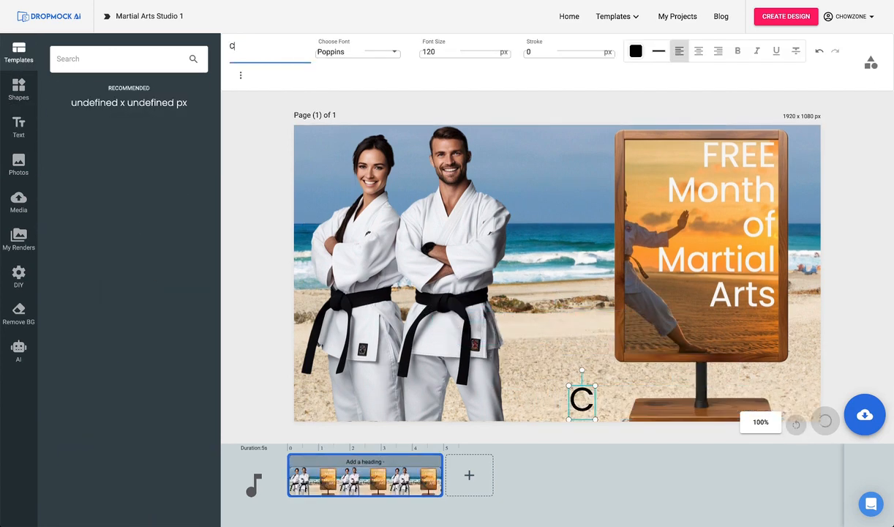
pyautogui.write('all: 777-777-7777')
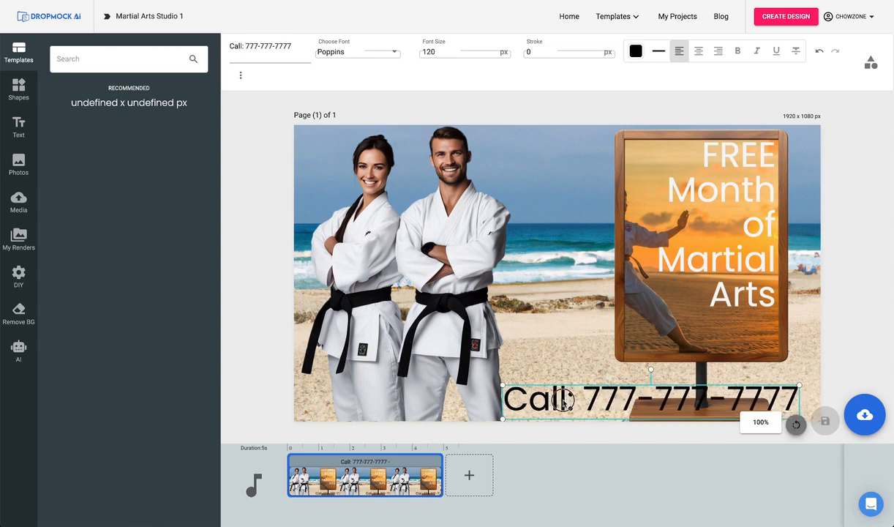
pyautogui.moveTo(565, 399); pyautogui.dragTo(577, 399)
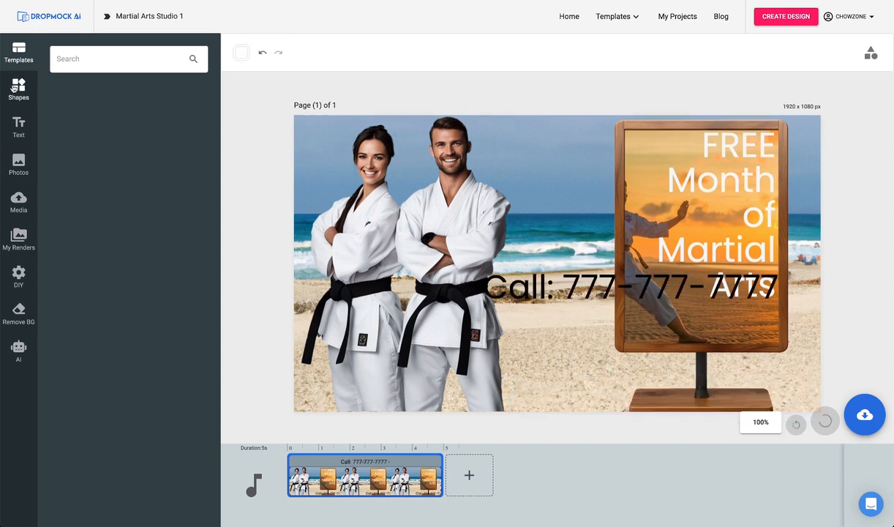
# Add a square shape and stretch it into a wide black bar across the foot of the wooden sign.
pyautogui.click(18, 87)
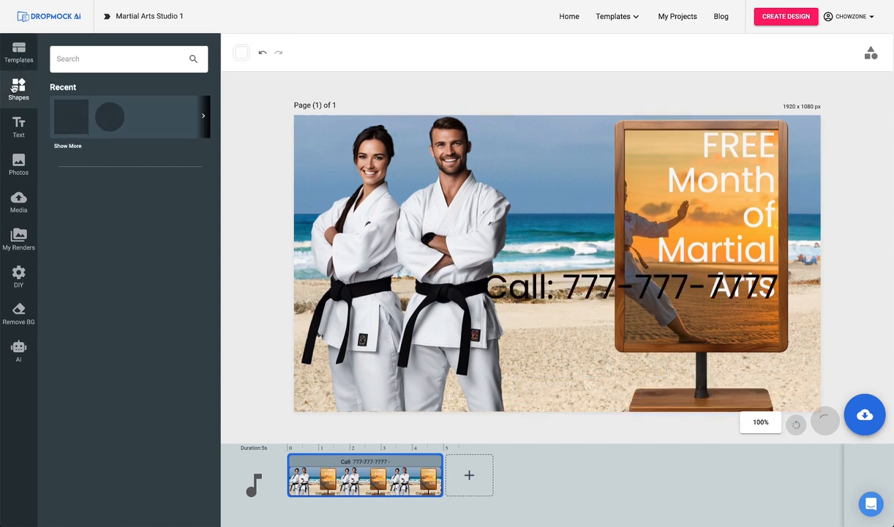
pyautogui.click(68, 113)
# Colour the phone number heading #fffbfb and move it down onto the black bar.
pyautogui.click(636, 51)
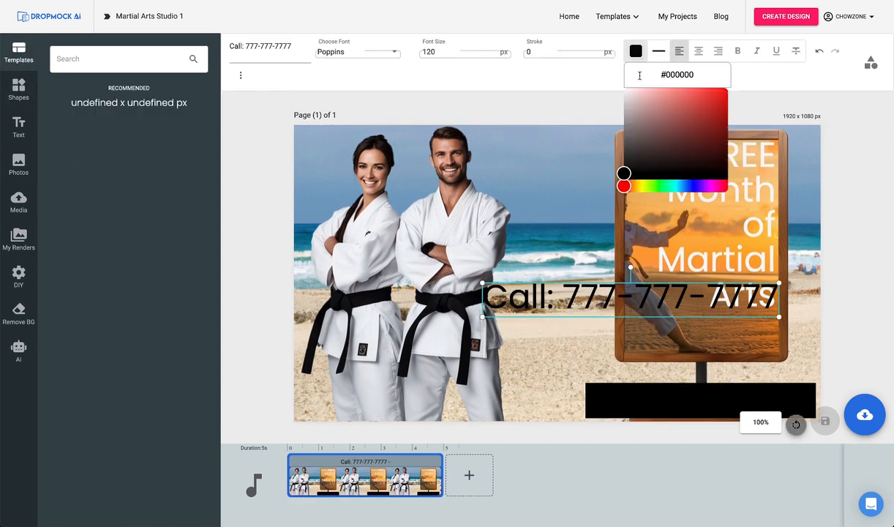
pyautogui.click(625, 88)
pyautogui.moveTo(598, 296); pyautogui.dragTo(629, 374)
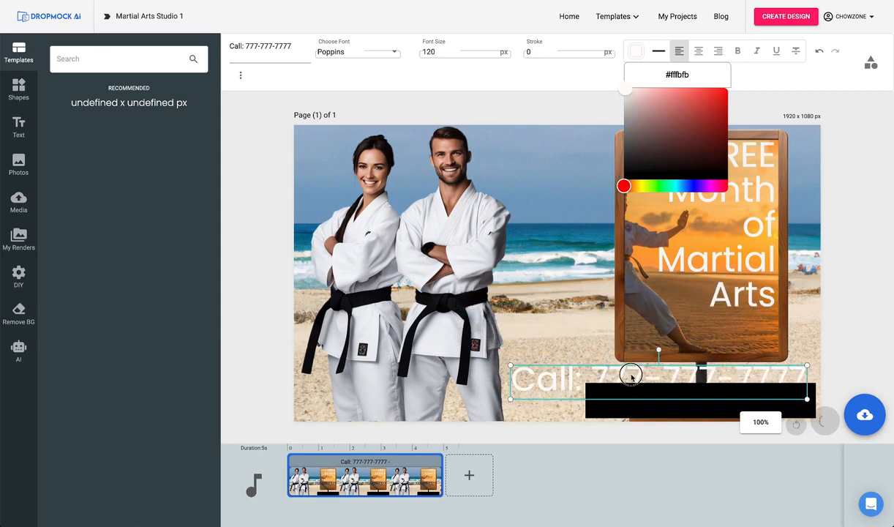
# Bring the phone number heading to the front and shrink it to fit inside the black bar.
pyautogui.rightClick(631, 376)
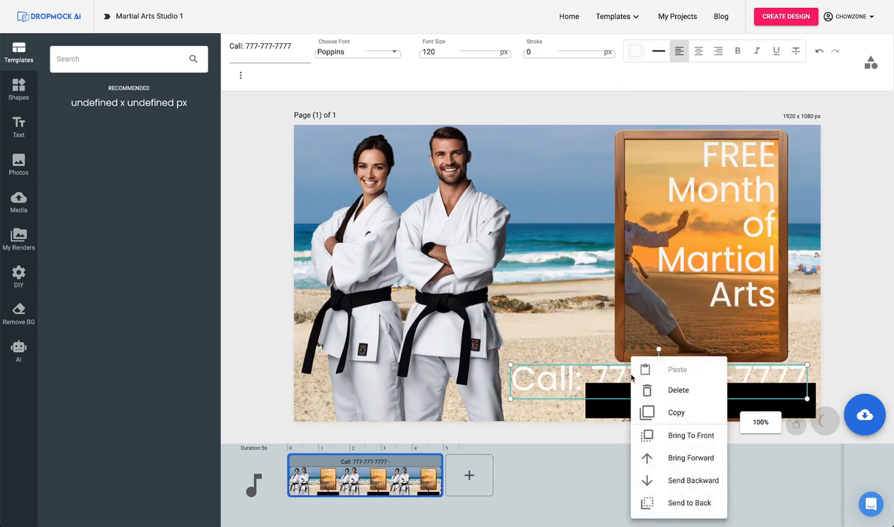
pyautogui.click(683, 438)
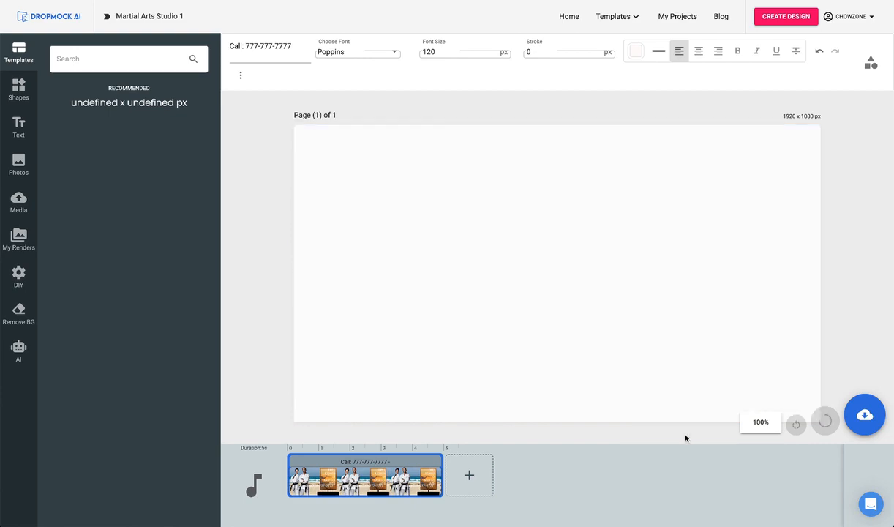
pyautogui.moveTo(637, 377); pyautogui.dragTo(634, 404)
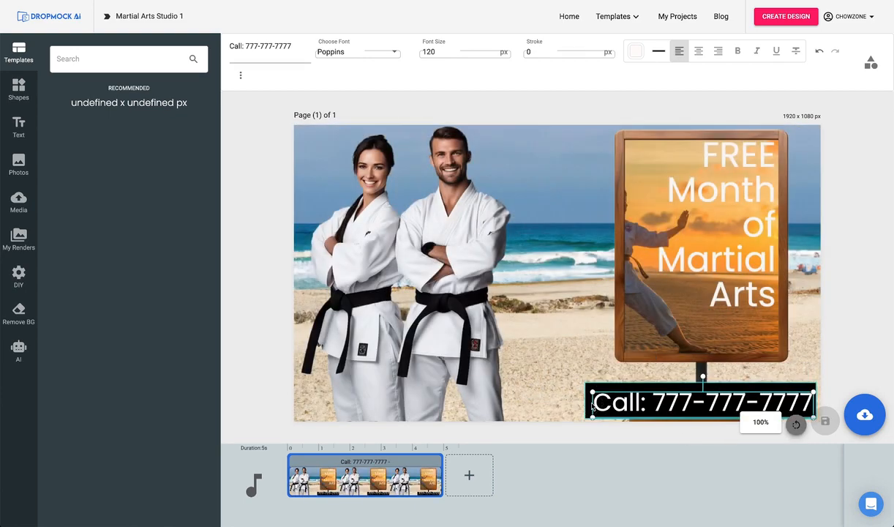
# Download the finished beach mockup as a JPG image and view the downloaded file.
pyautogui.click(865, 414)
pyautogui.click(842, 359)
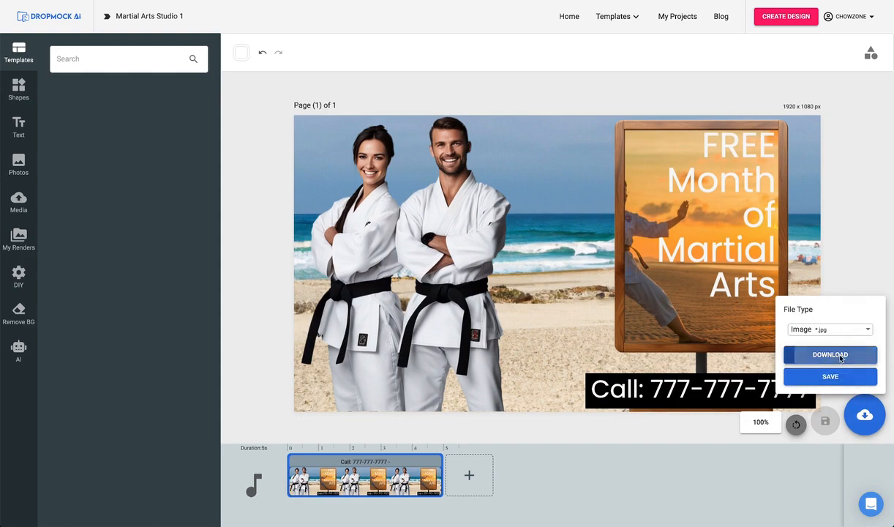
pyautogui.doubleClick(646, 268)
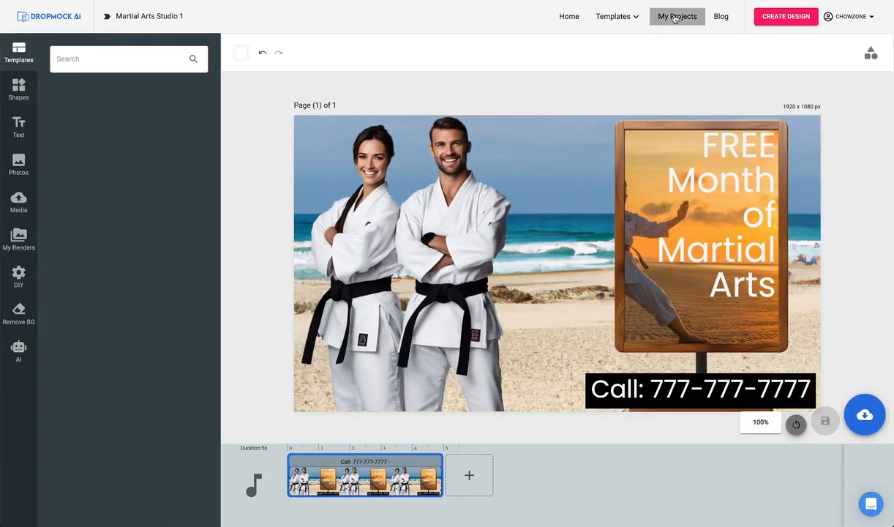
# Download the Cold Hard Deals mockup from the published projects and play the downloaded video.
pyautogui.click(669, 16)
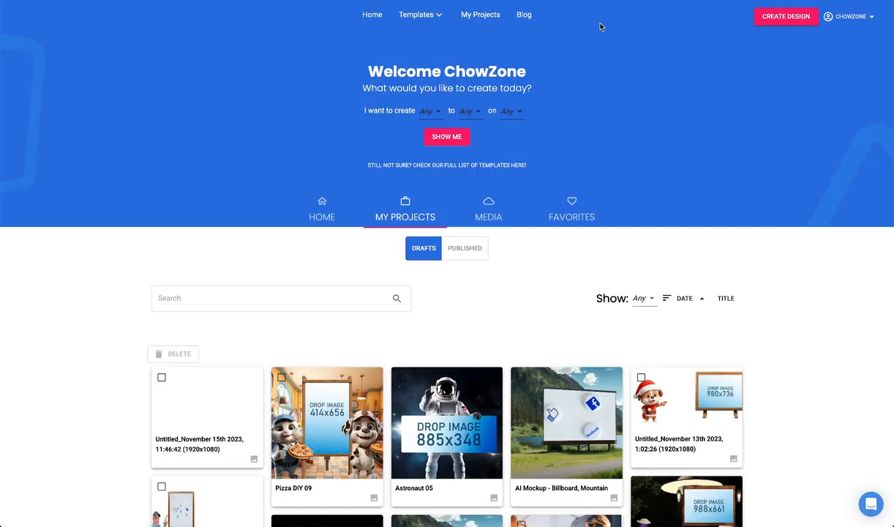
pyautogui.click(468, 249)
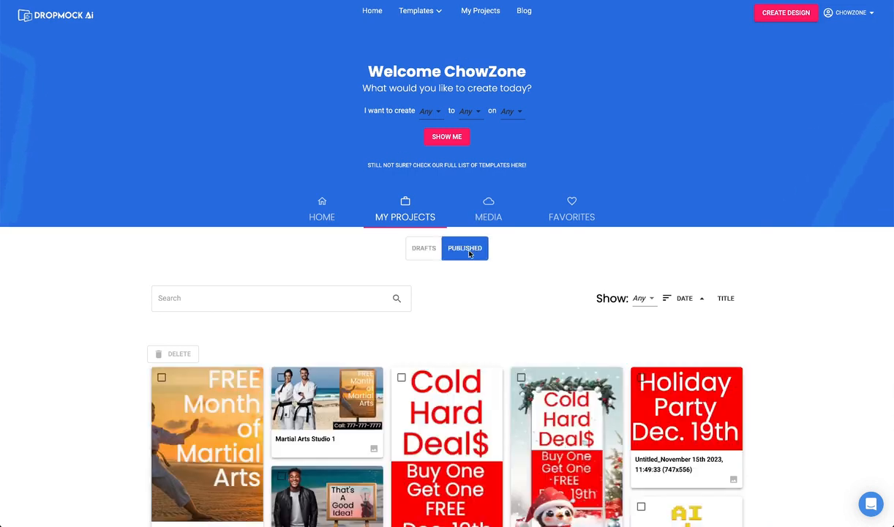
pyautogui.scroll(-2, 610, 295)
pyautogui.click(610, 293)
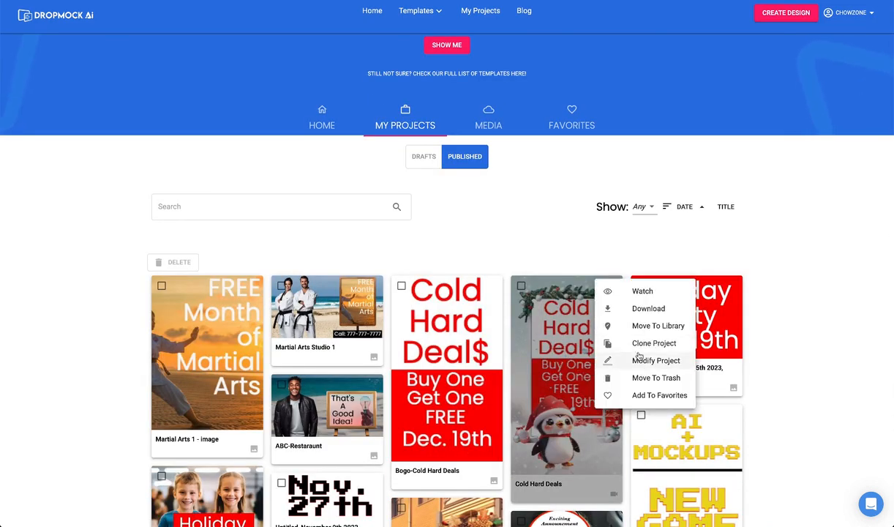
pyautogui.click(640, 313)
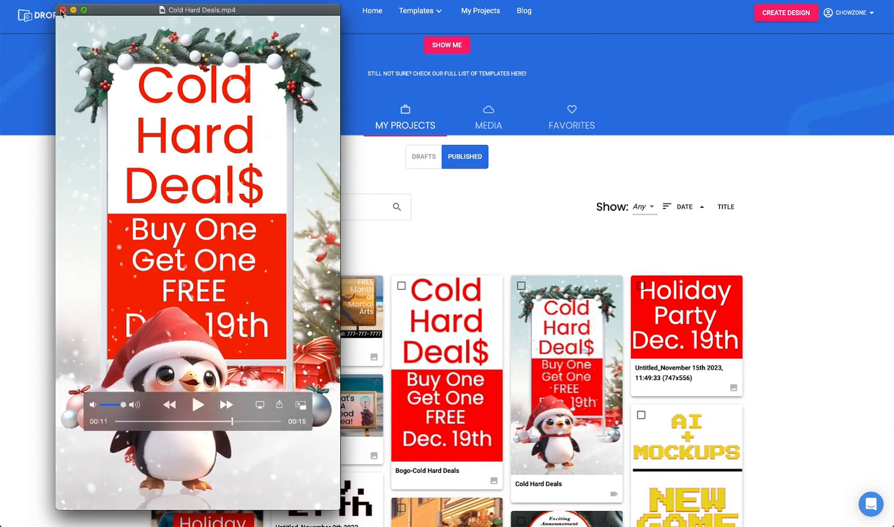
pyautogui.click(63, 11)
# Create a new blank custom design 1920 px wide and 1080 px high.
pyautogui.scroll(2, 410, 146)
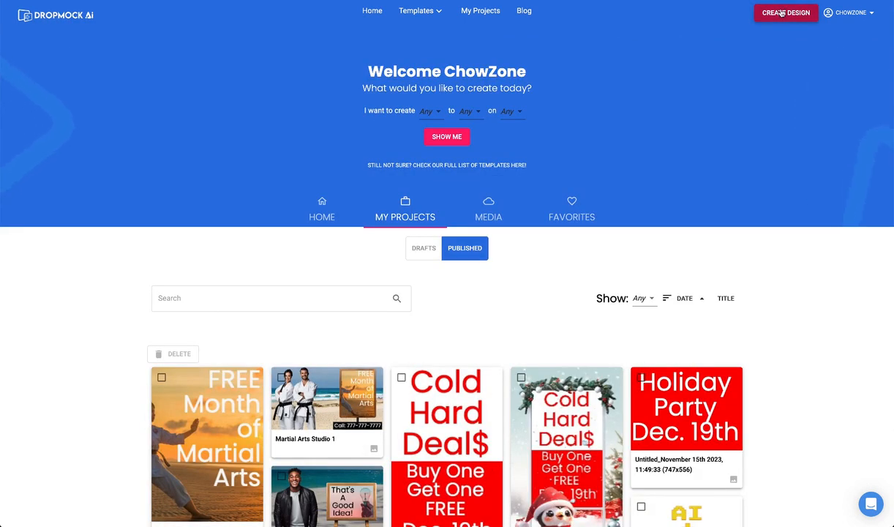
pyautogui.click(781, 13)
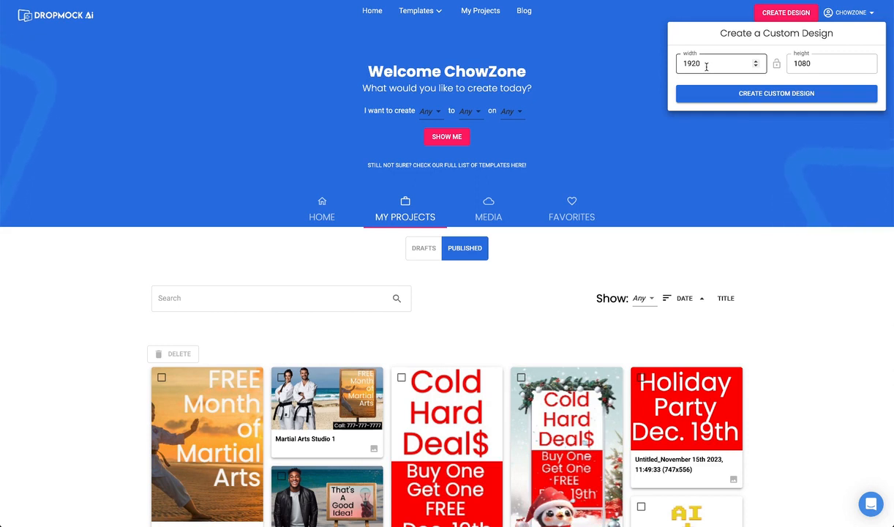
pyautogui.click(765, 93)
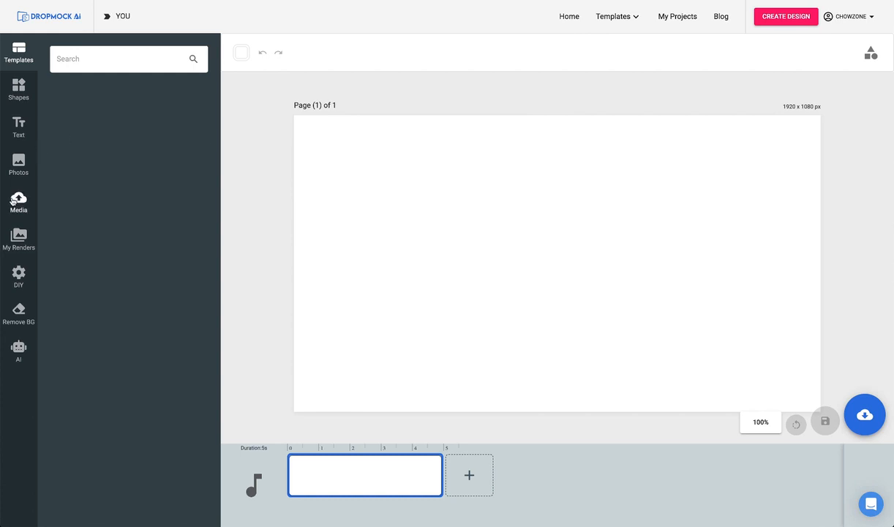
# Add the straight tree-lined road image from the DIY Cars - Auto backgrounds and enlarge it to cover the whole page.
pyautogui.click(19, 274)
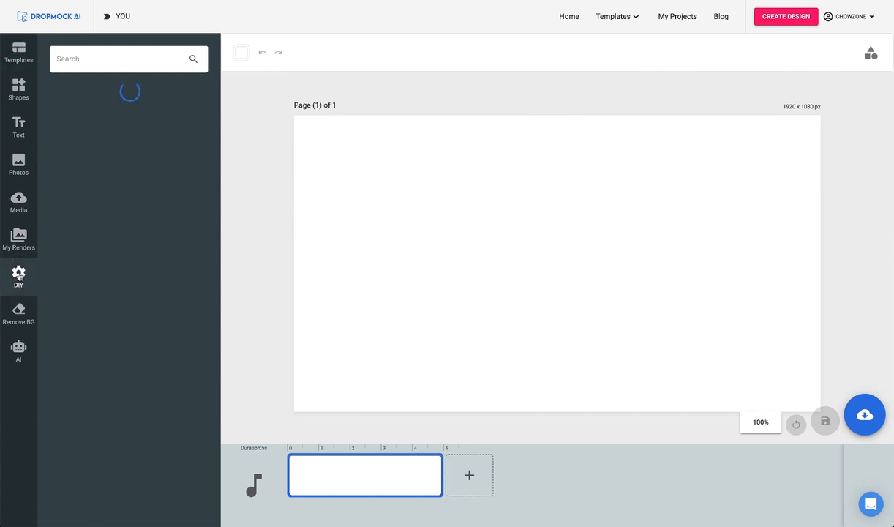
pyautogui.click(83, 131)
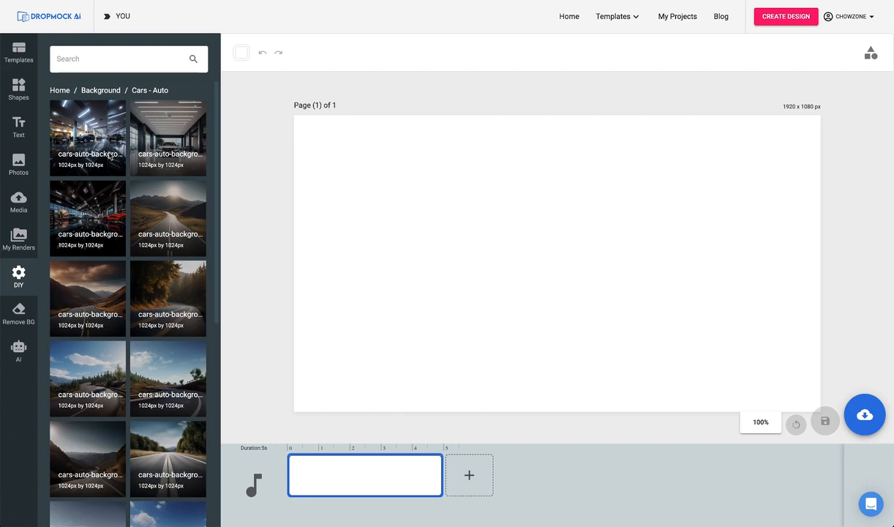
pyautogui.scroll(-3, 142, 288)
pyautogui.click(175, 344)
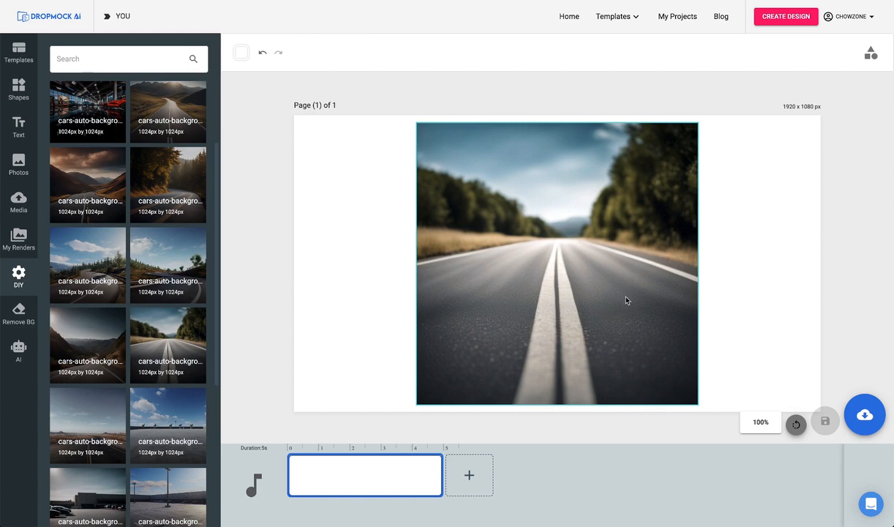
pyautogui.moveTo(626, 301); pyautogui.dragTo(463, 168)
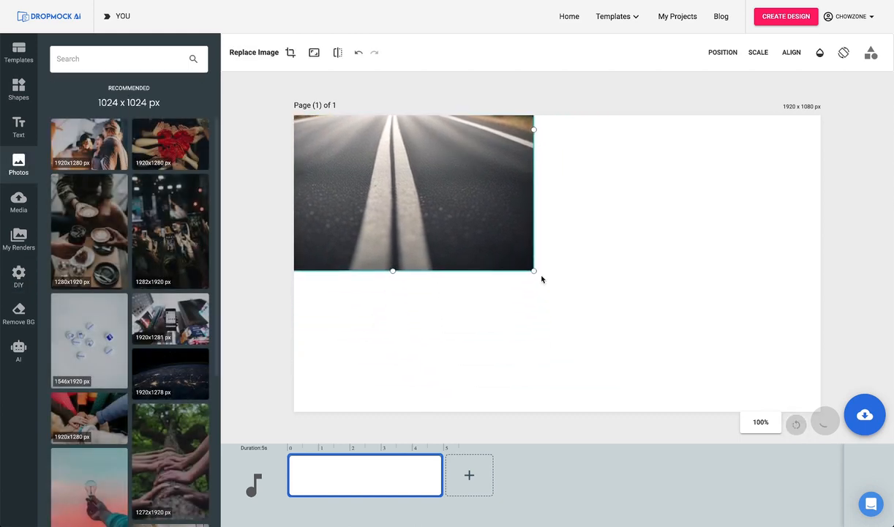
pyautogui.moveTo(533, 270); pyautogui.dragTo(761, 407)
# Place the uploaded photo background.png of the pointing man on the page and remove its backdrop.
pyautogui.click(19, 200)
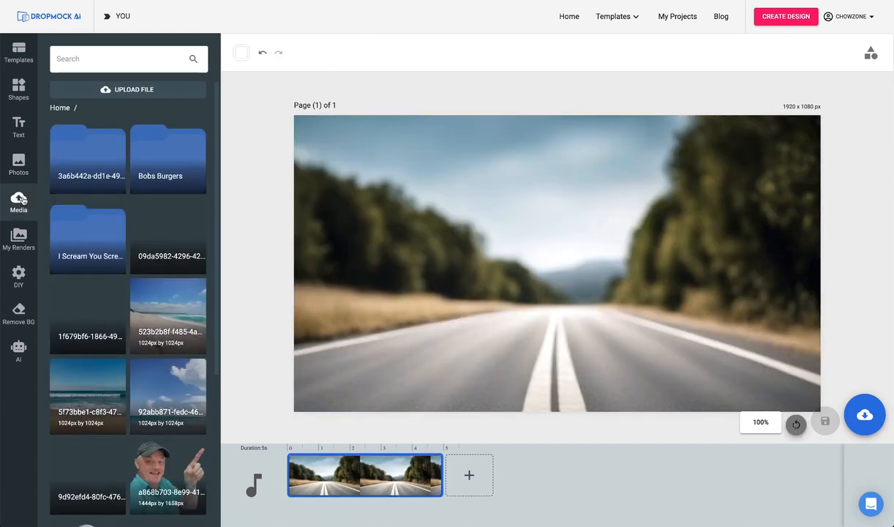
pyautogui.click(132, 91)
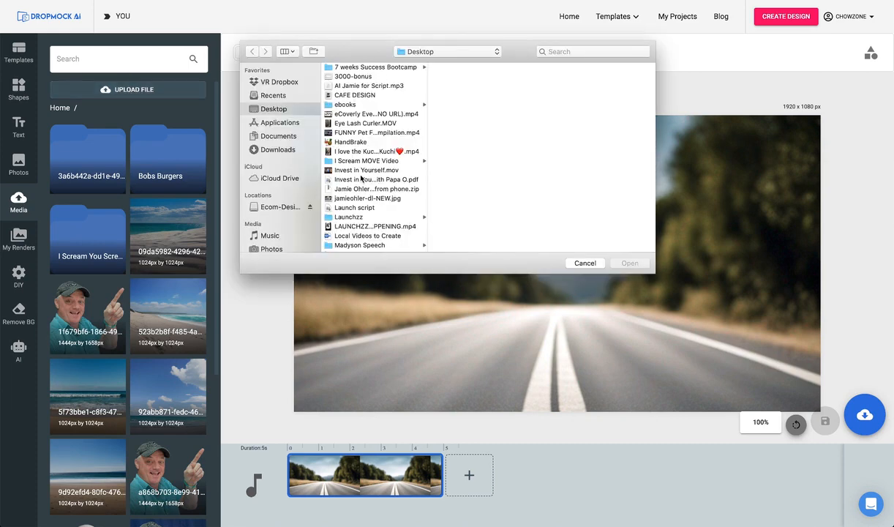
pyautogui.press('Escape')
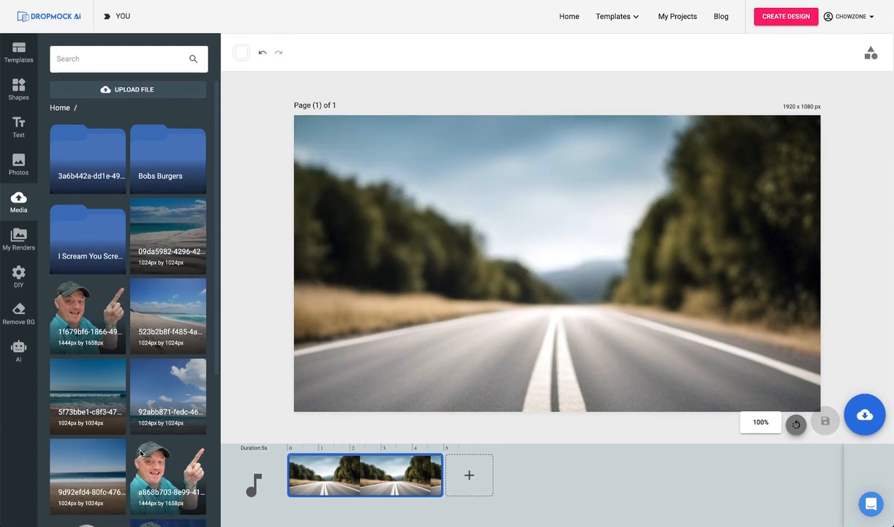
pyautogui.scroll(-1, 121, 373)
pyautogui.scroll(-5, 122, 377)
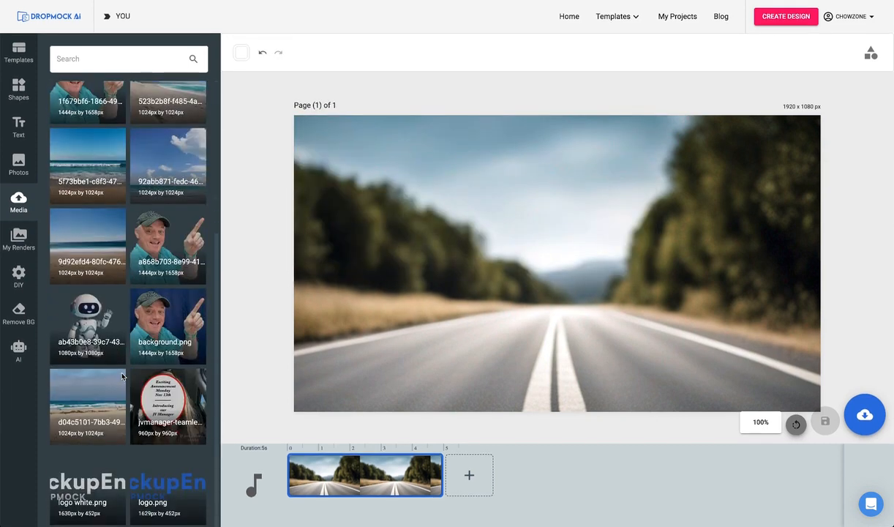
pyautogui.click(170, 325)
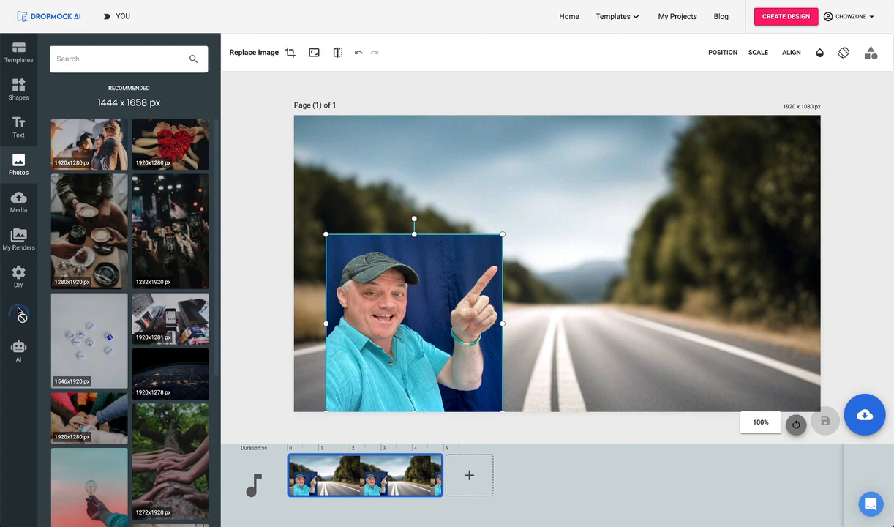
pyautogui.click(19, 310)
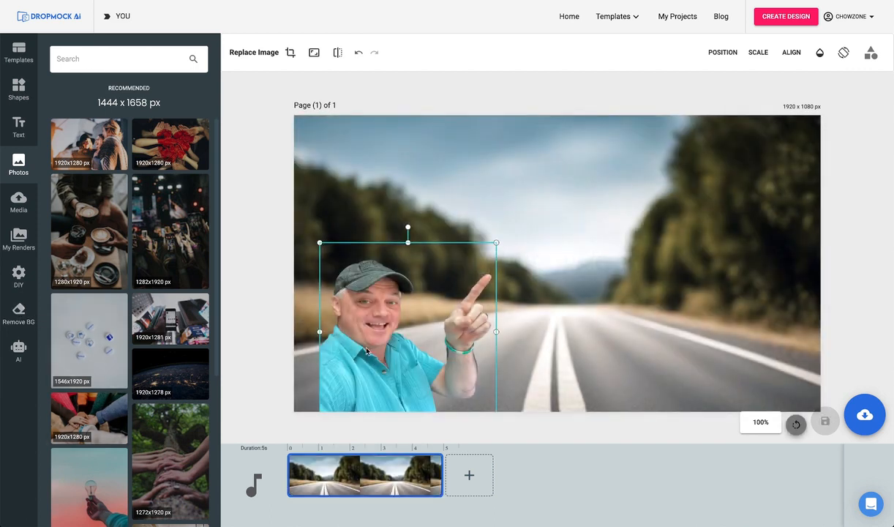
# Move the cut-out man against the page's lower-left corner and enlarge him to about three quarters of the page height.
pyautogui.moveTo(365, 349); pyautogui.dragTo(343, 344)
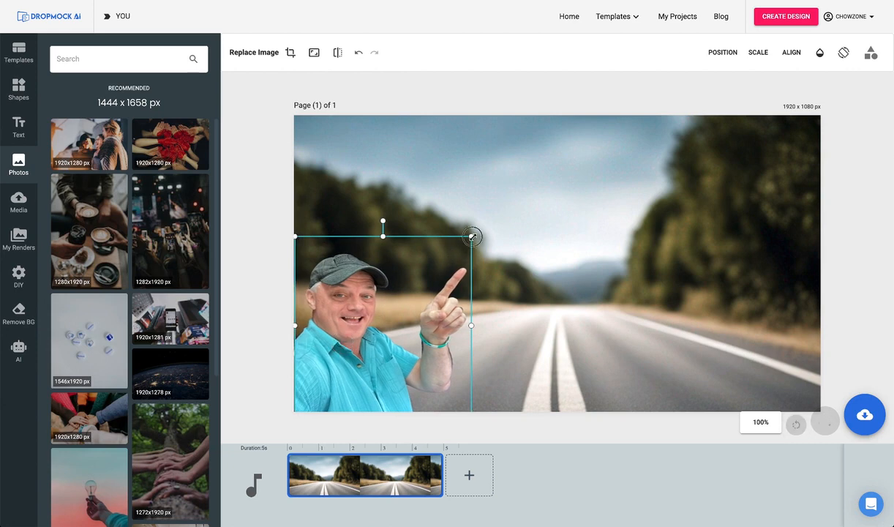
pyautogui.moveTo(472, 237); pyautogui.dragTo(514, 189)
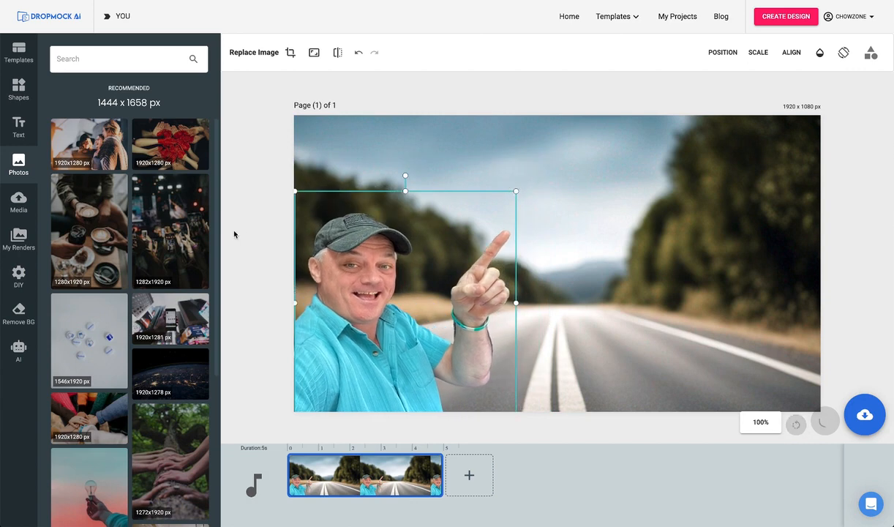
pyautogui.click(249, 231)
# Add the DIY wooden easel sign with the 1031x748 image area, shrink it slightly and place it beside the pointing hand.
pyautogui.click(26, 281)
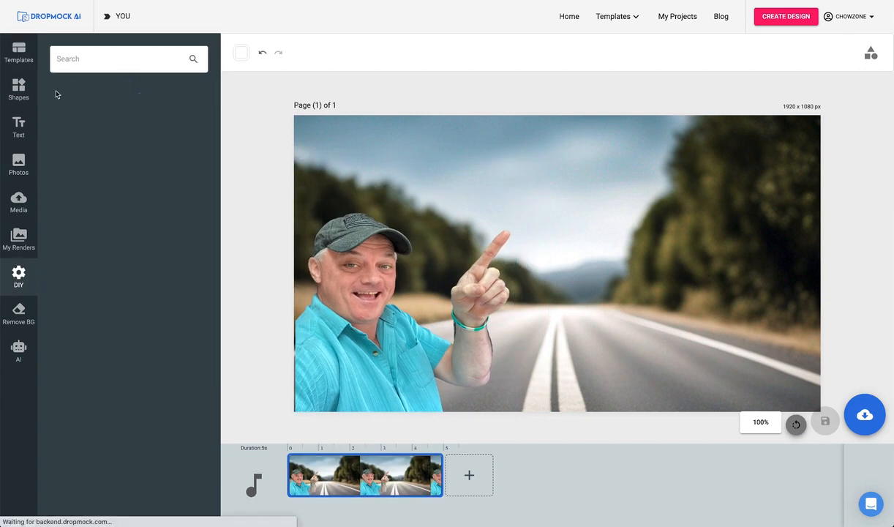
pyautogui.click(153, 153)
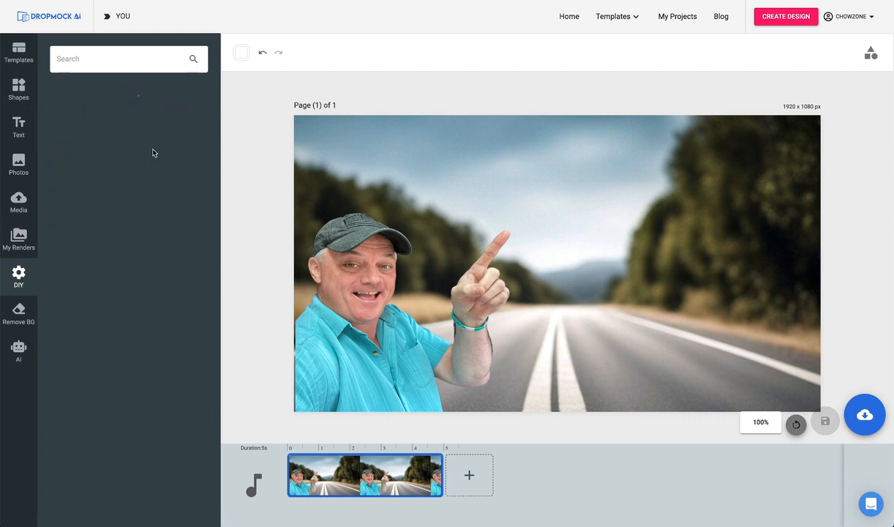
pyautogui.moveTo(87, 242); pyautogui.dragTo(570, 217)
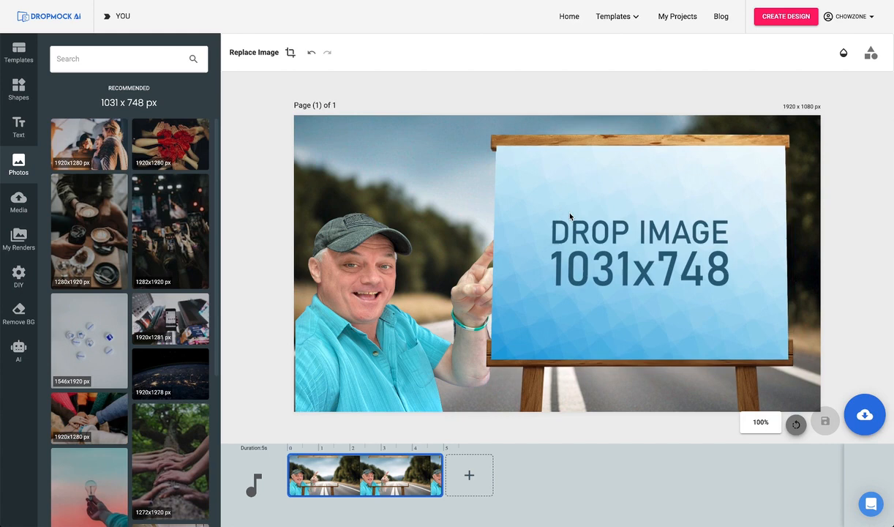
pyautogui.click(518, 160)
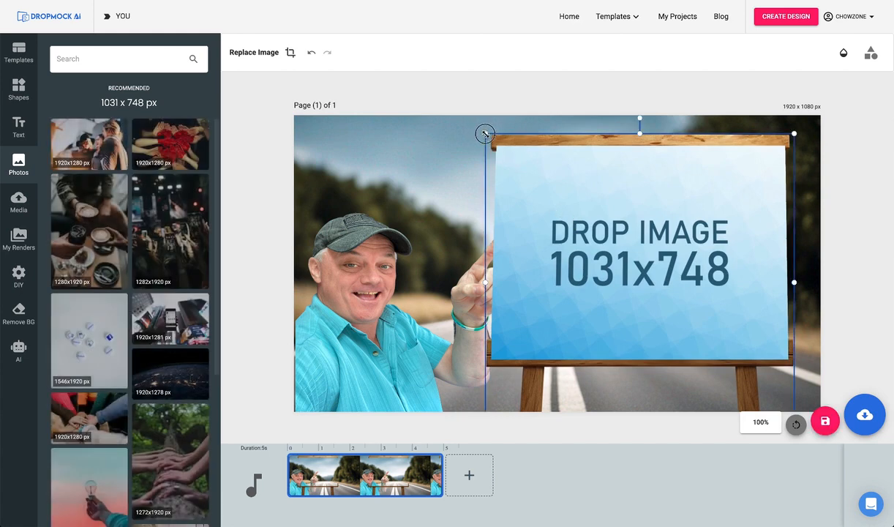
pyautogui.moveTo(485, 134); pyautogui.dragTo(535, 179)
pyautogui.moveTo(576, 200); pyautogui.dragTo(591, 189)
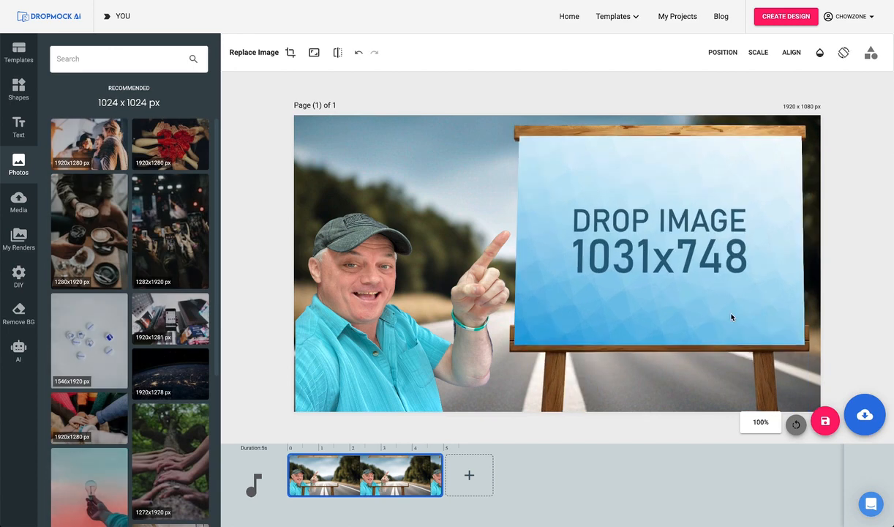
# Save the road mockup as a JPG image and create a new custom design of 1031 x 748 px.
pyautogui.click(865, 415)
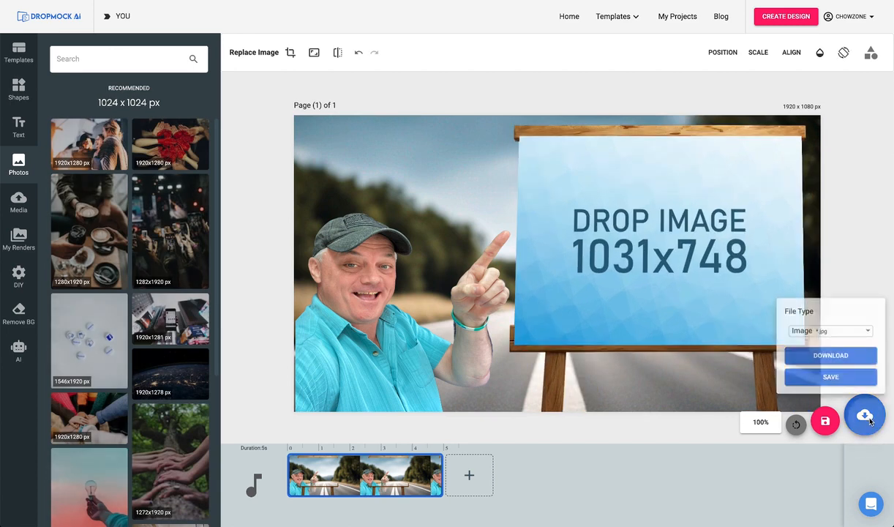
pyautogui.click(840, 376)
pyautogui.moveTo(782, 21)
pyautogui.click(703, 66)
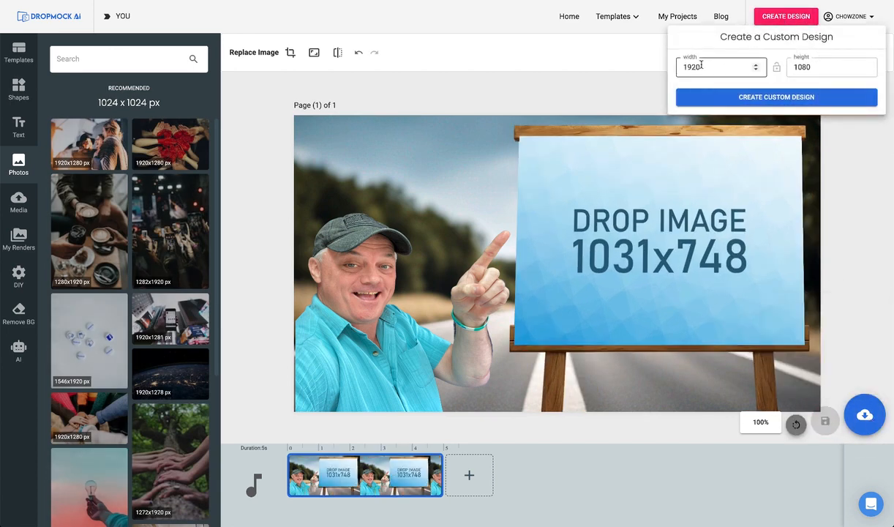
pyautogui.write('1031')
pyautogui.press('Tab')
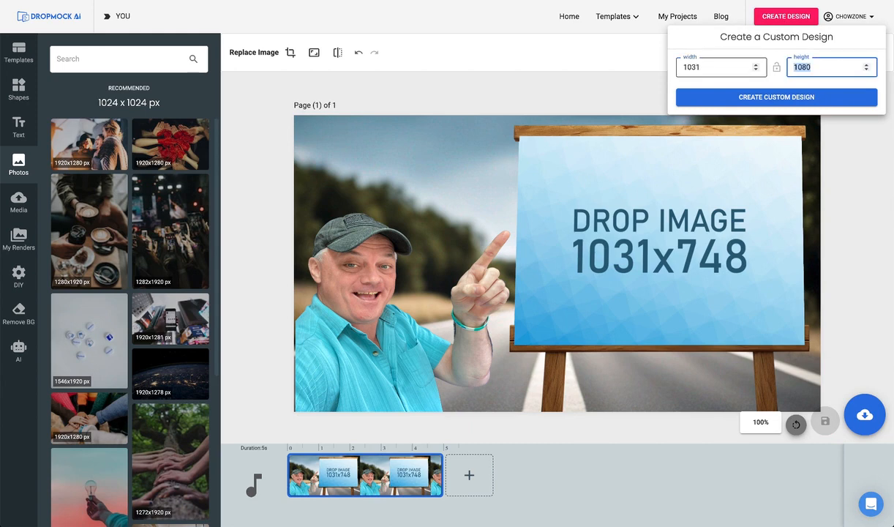
pyautogui.write('748')
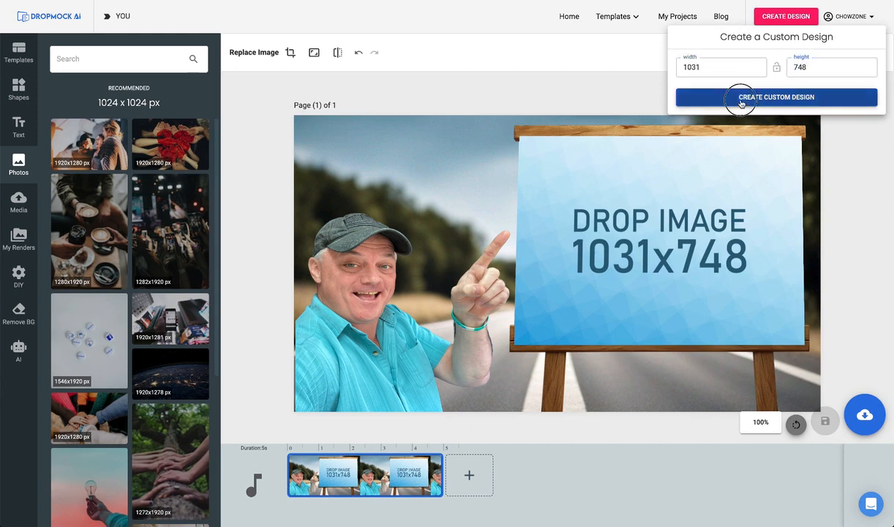
pyautogui.click(739, 97)
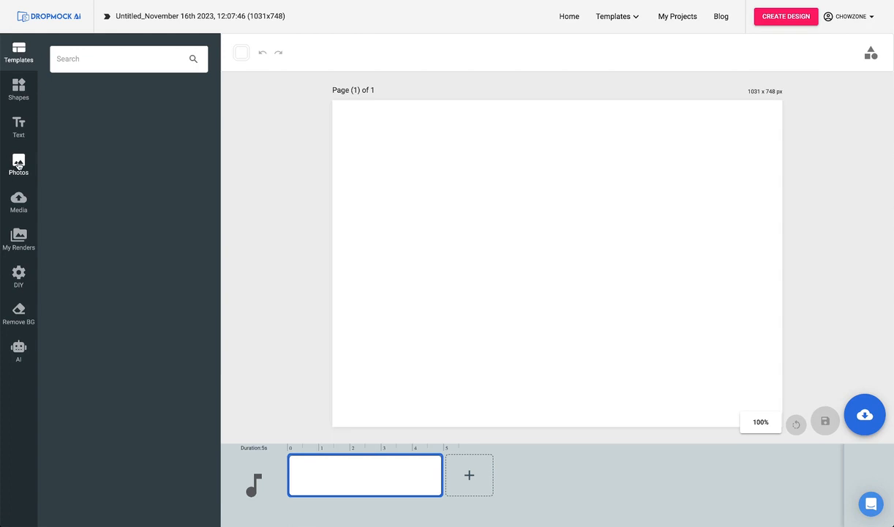
# Fill the page with the hand-held light bulb photo and add a white heading reading "I Have a GREAT Idea!!!" beside the bulb.
pyautogui.click(18, 164)
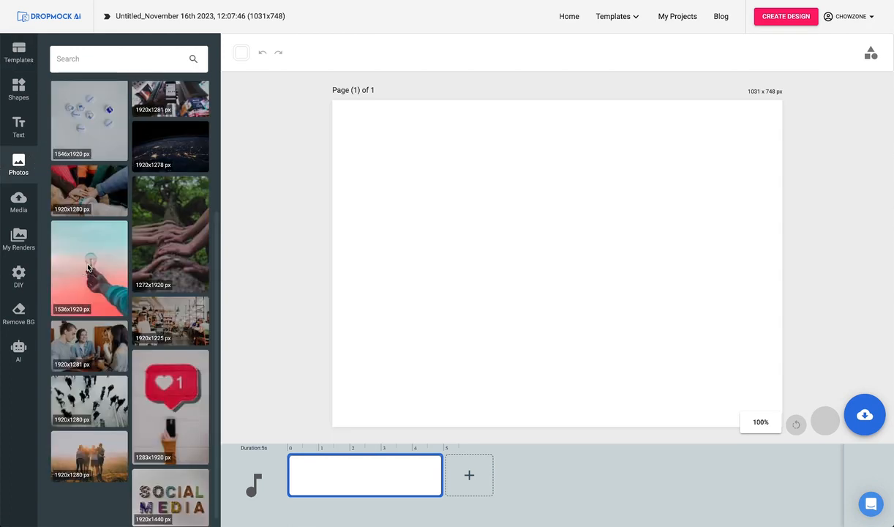
pyautogui.click(87, 268)
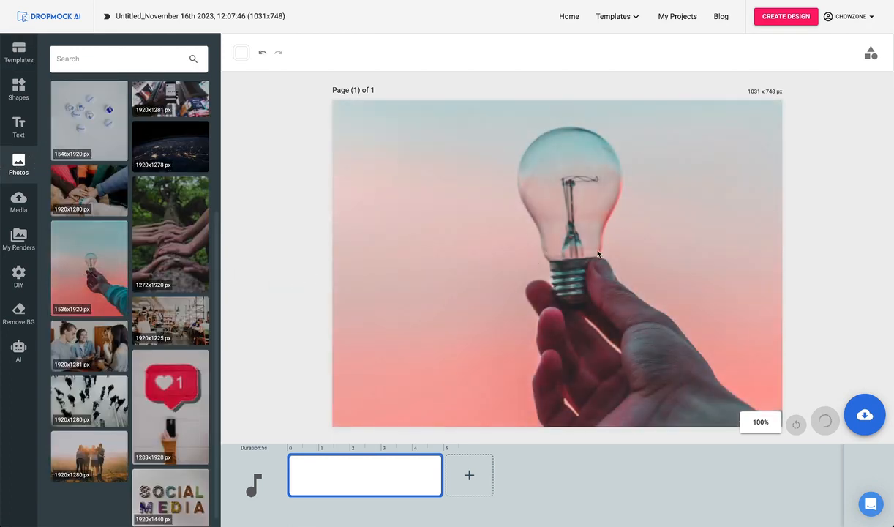
pyautogui.write('I Hav')
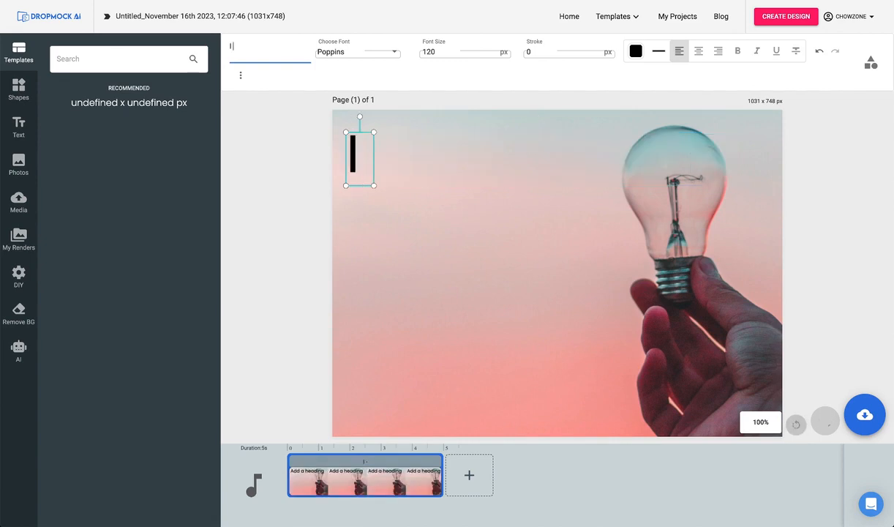
pyautogui.write('e')
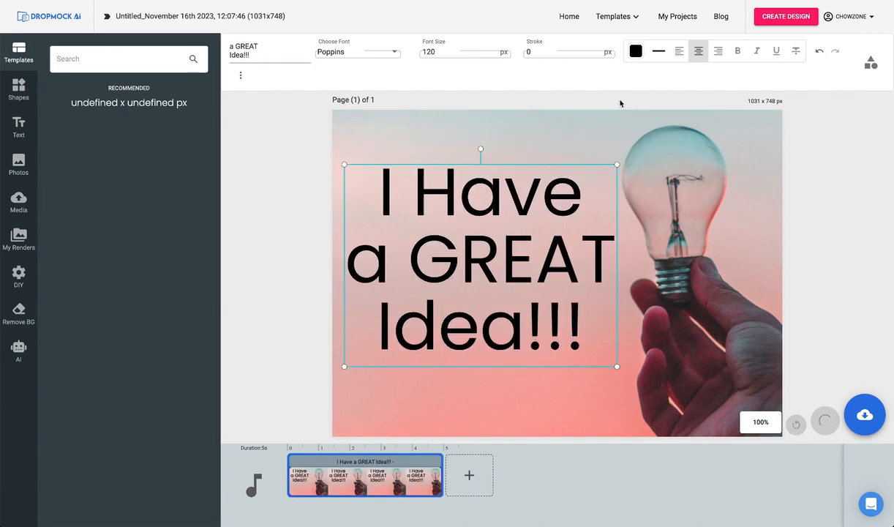
pyautogui.click(632, 55)
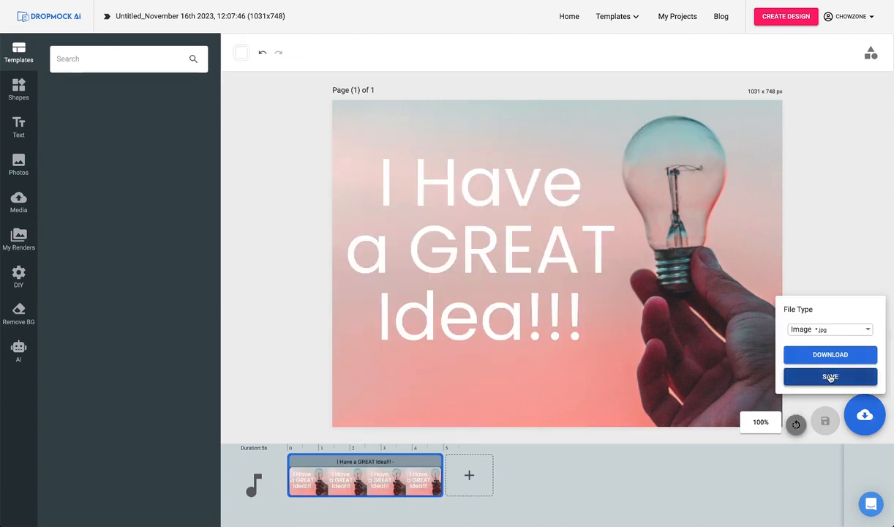
# Save the light bulb poster as a JPG image and return to the list of draft projects.
pyautogui.click(831, 377)
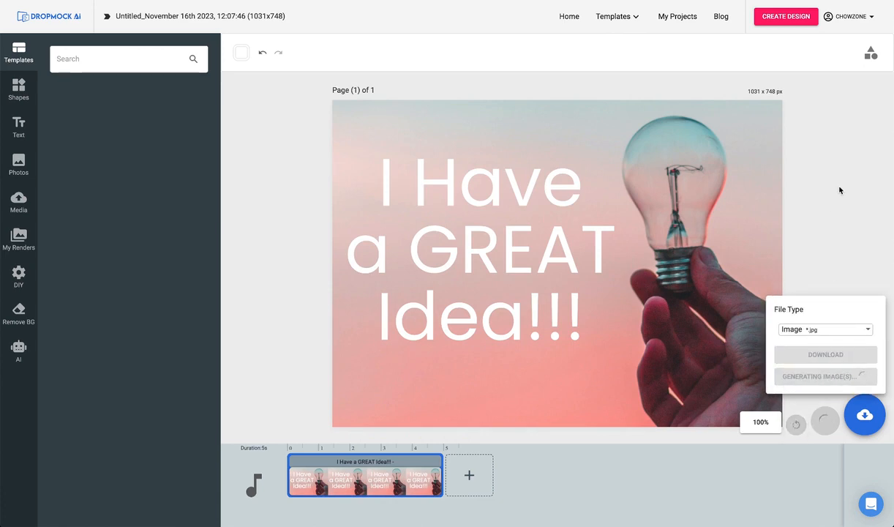
pyautogui.click(681, 16)
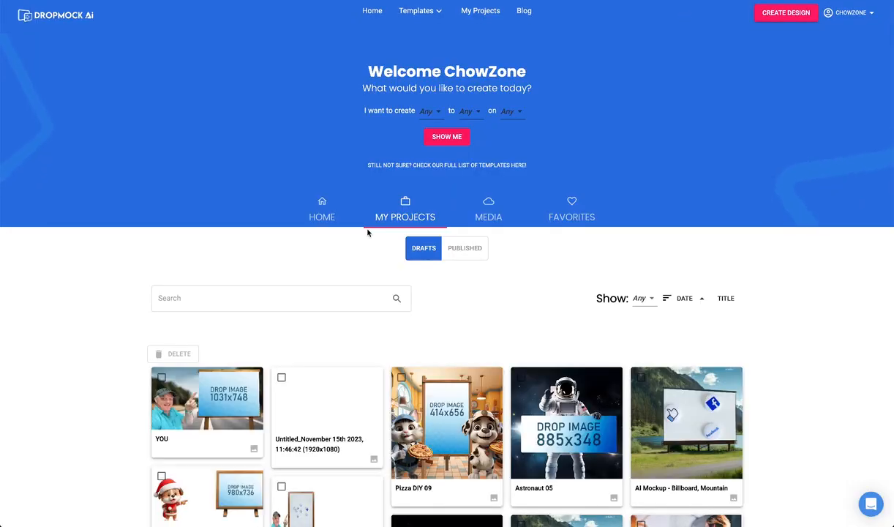
# Reopen the "YOU" draft for editing and fill the easel sign's image area with the saved light bulb poster render.
pyautogui.scroll(-1, 368, 233)
pyautogui.click(234, 281)
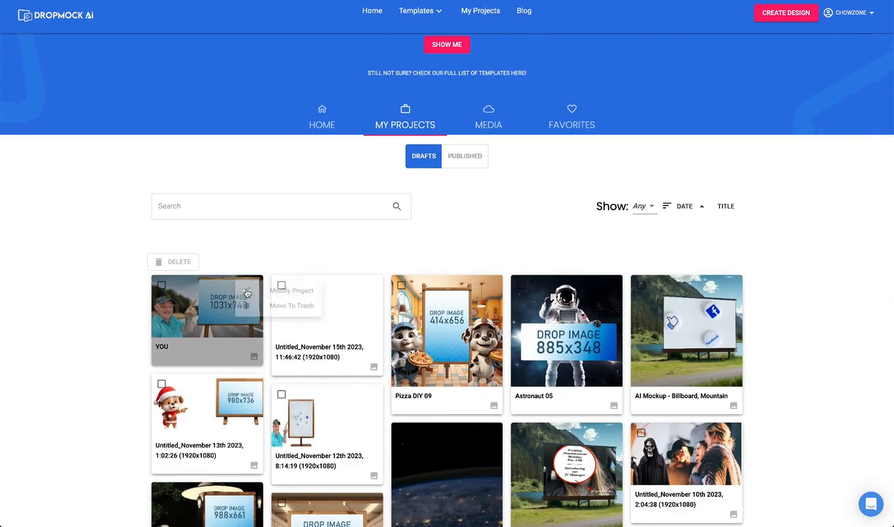
pyautogui.click(280, 291)
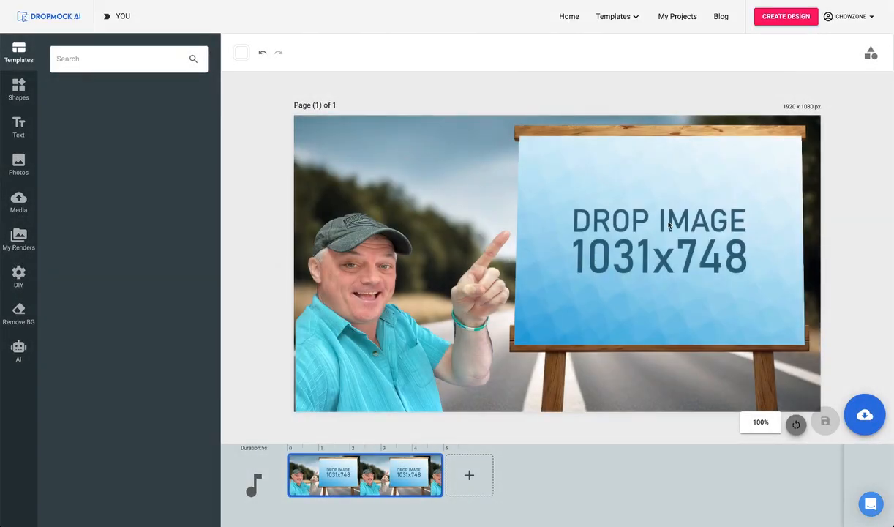
pyautogui.click(669, 225)
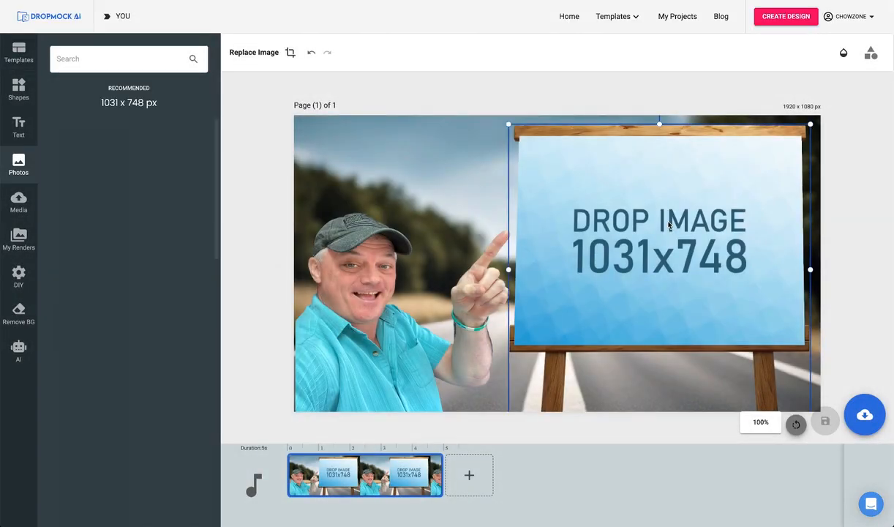
pyautogui.click(18, 238)
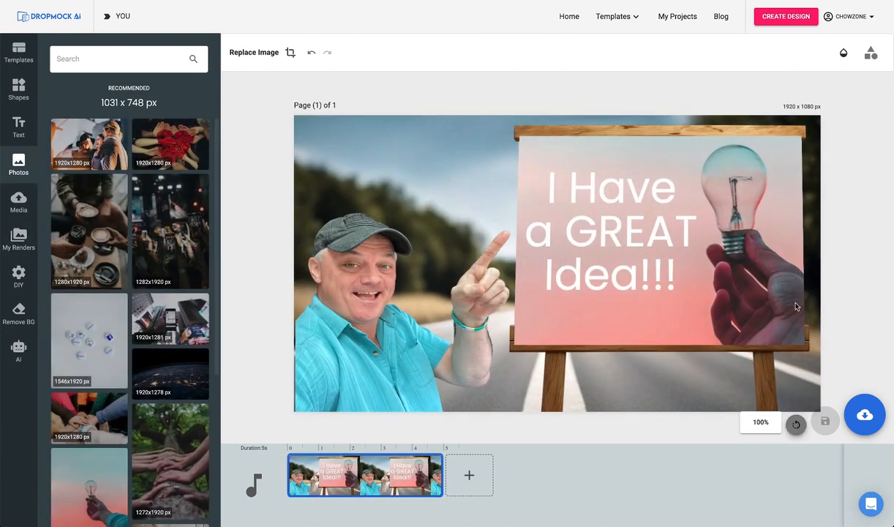
# Download the completed road mockup as a JPG image and open the downloaded file for viewing.
pyautogui.click(865, 415)
pyautogui.click(835, 355)
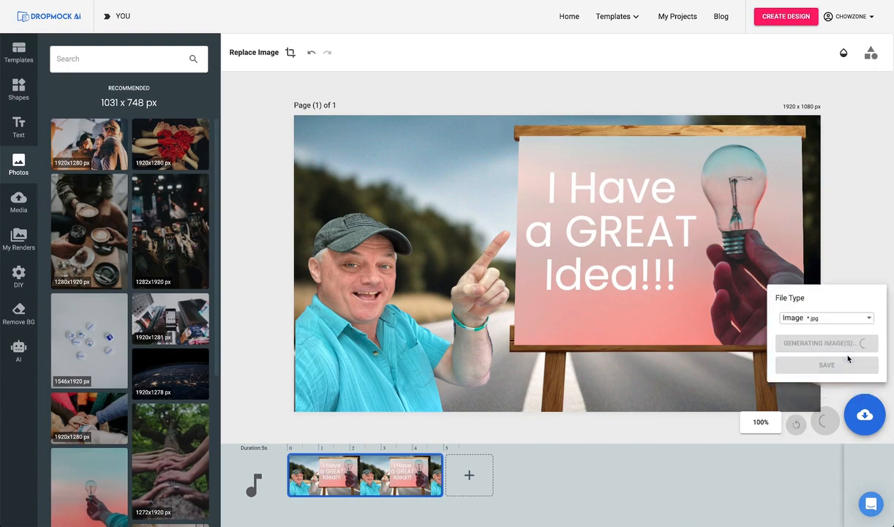
pyautogui.doubleClick(639, 297)
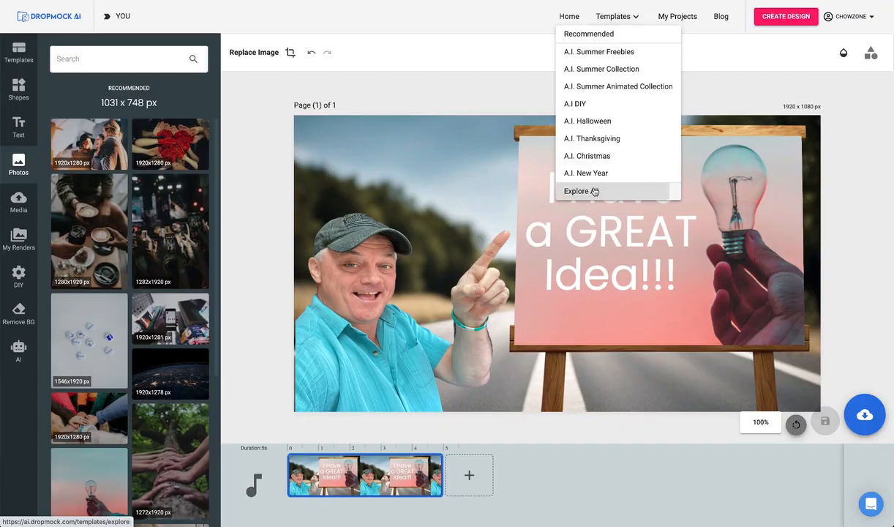
# Filter the template library to the AI DIY niche and open the "Pizza DIY 10" template for customizing.
pyautogui.click(589, 190)
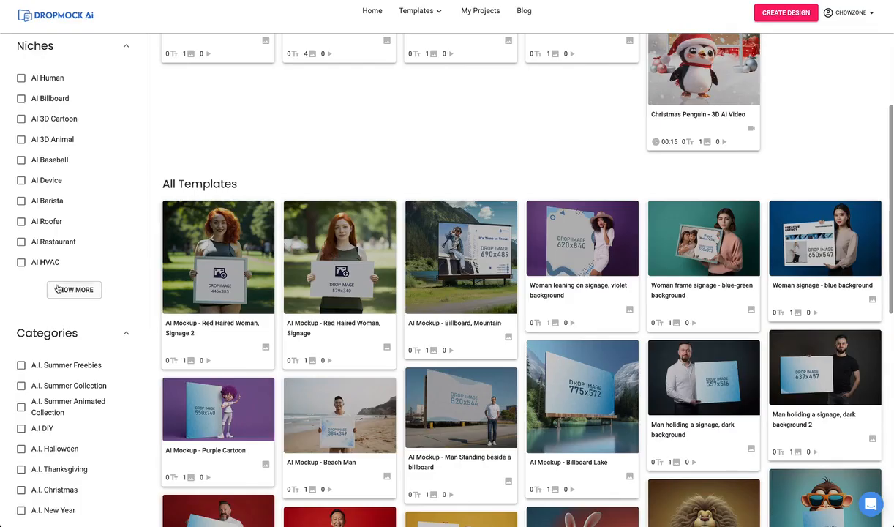
pyautogui.click(57, 289)
pyautogui.scroll(-3, 63, 208)
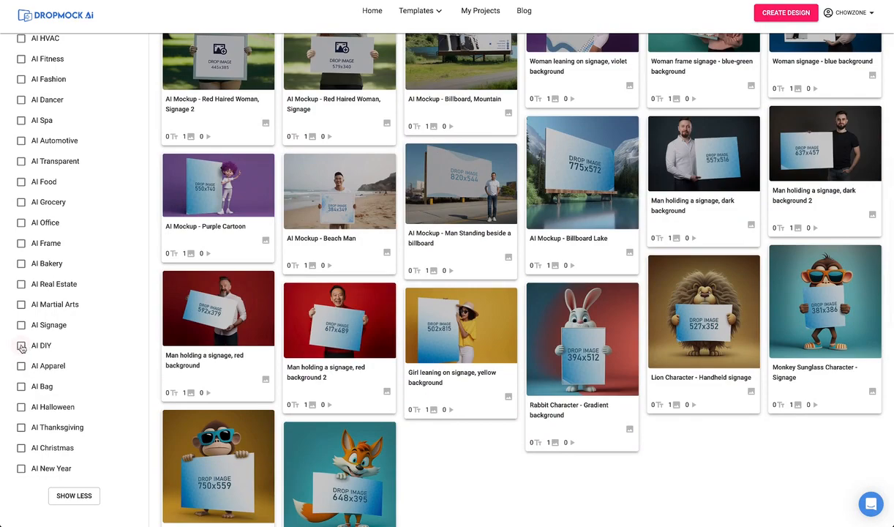
pyautogui.click(22, 347)
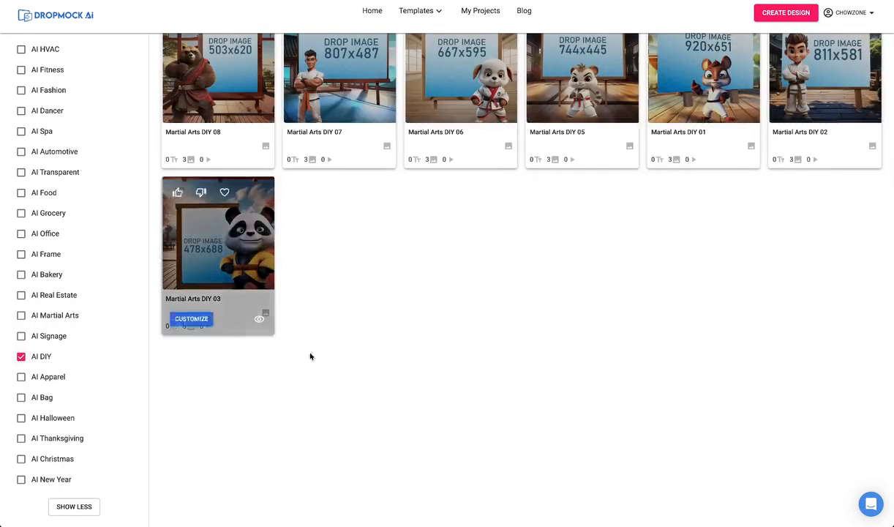
pyautogui.scroll(7, 348, 376)
pyautogui.scroll(-5, 347, 376)
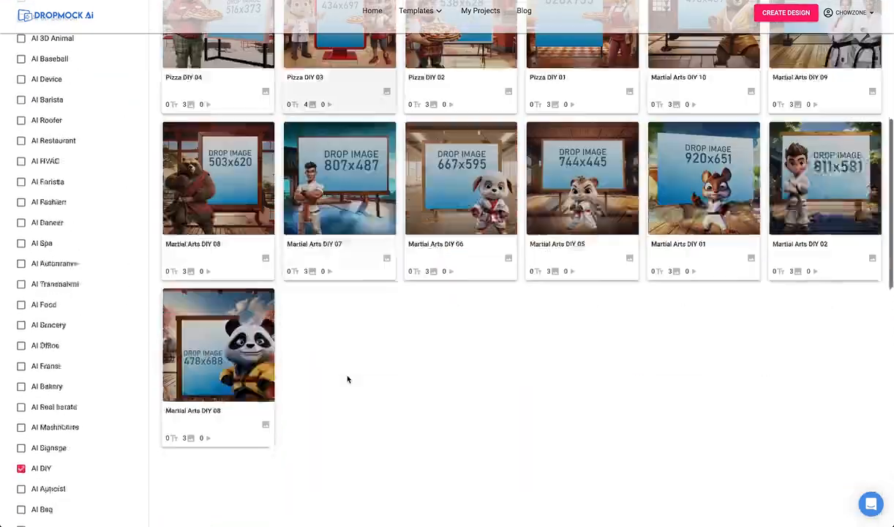
pyautogui.scroll(2, 348, 379)
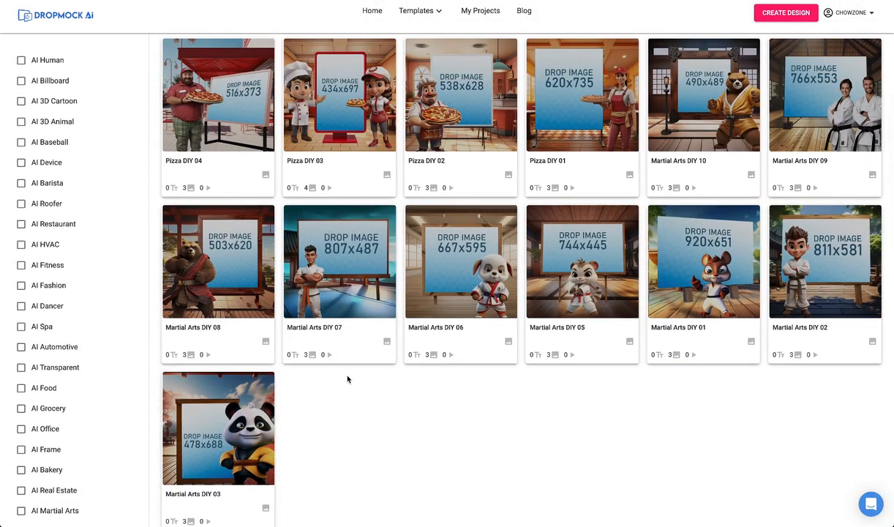
pyautogui.scroll(3, 348, 379)
pyautogui.scroll(2, 348, 379)
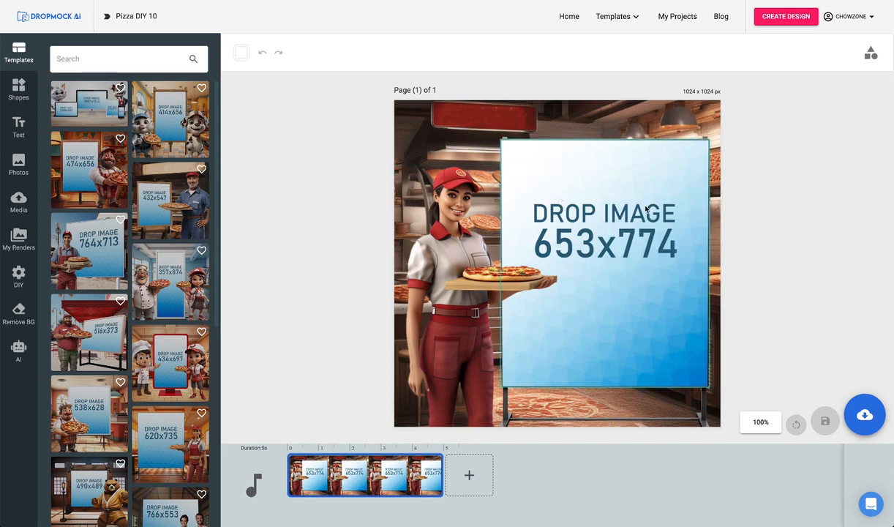
# Replace the template's restaurant background with pizza-bg-08.png from the DIY Pizza backgrounds.
pyautogui.click(431, 116)
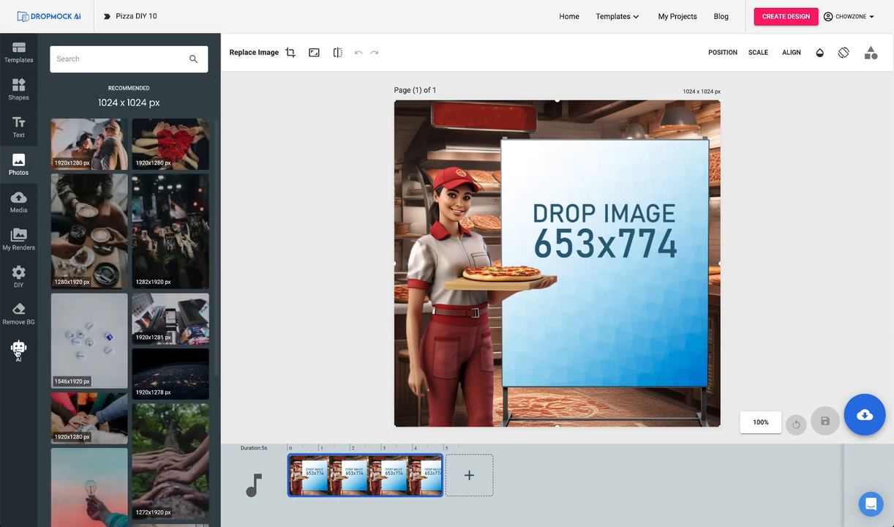
pyautogui.click(18, 351)
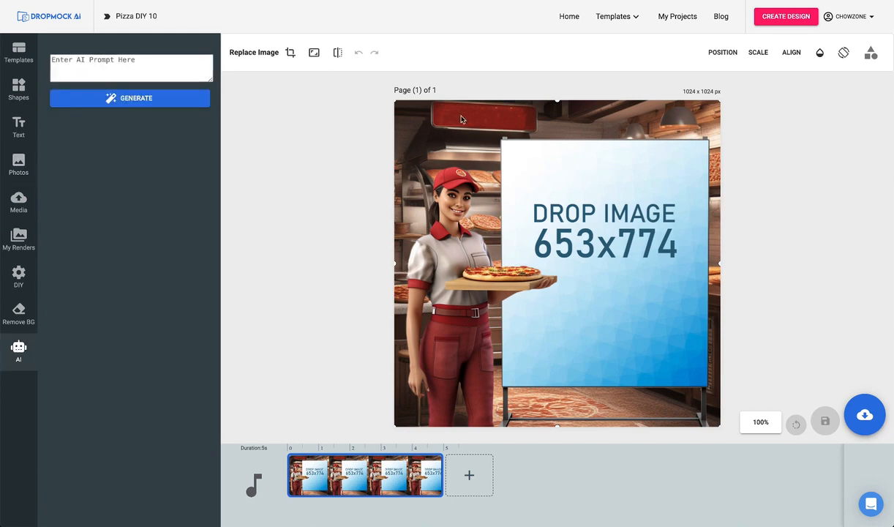
pyautogui.click(20, 273)
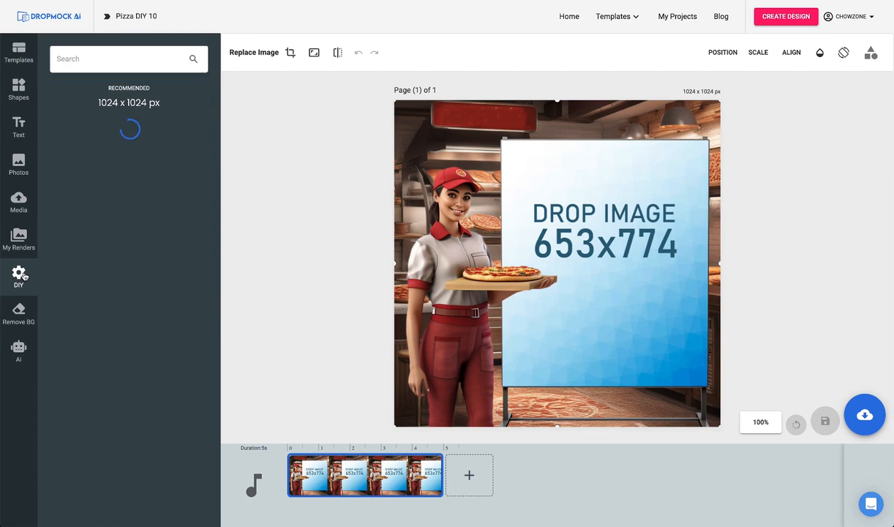
pyautogui.click(85, 180)
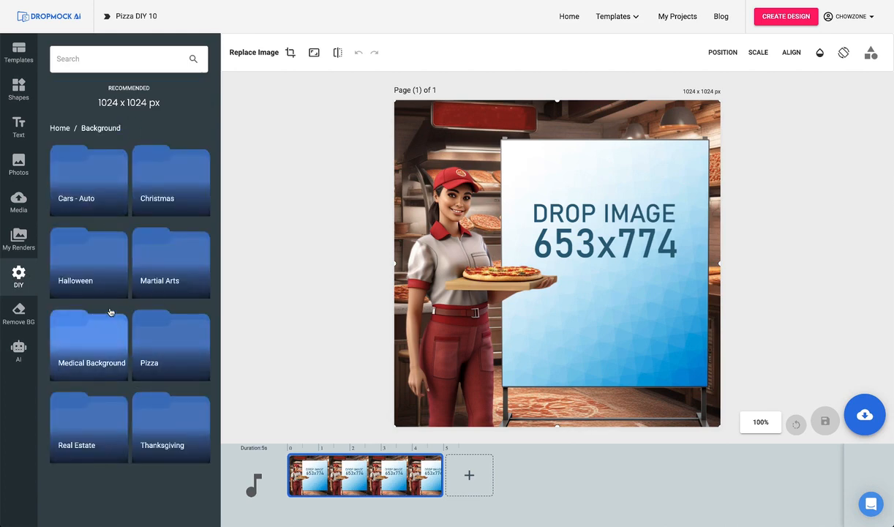
pyautogui.click(88, 202)
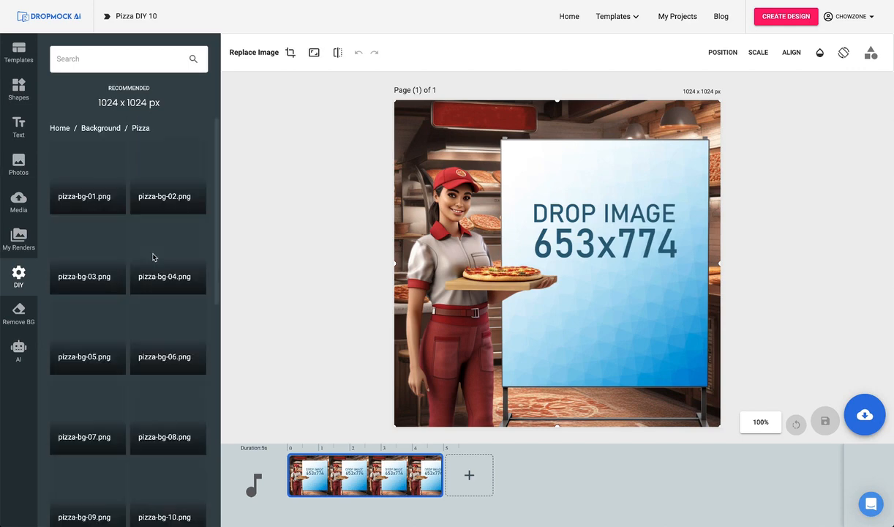
pyautogui.scroll(-4, 139, 253)
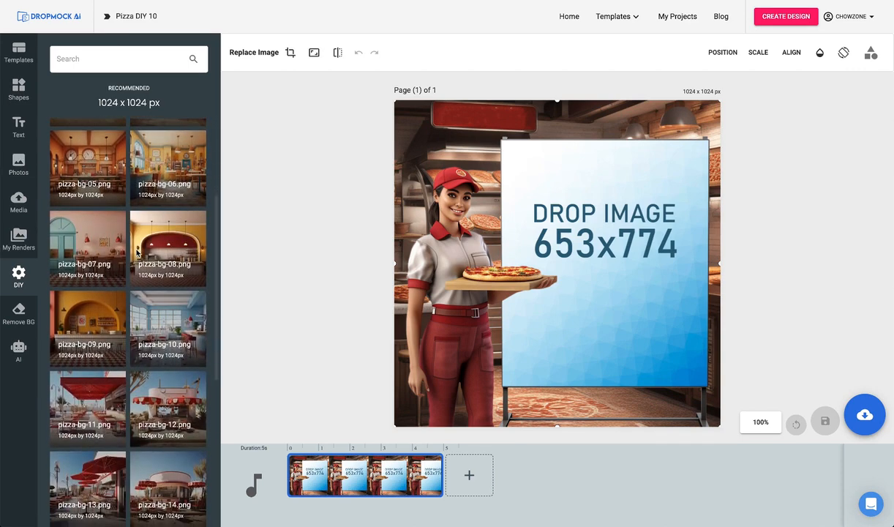
pyautogui.click(150, 238)
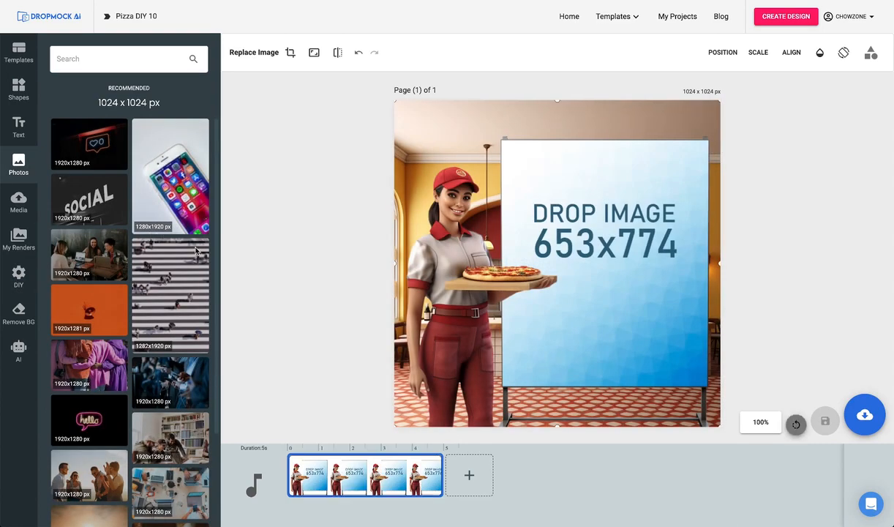
# Replace the woman holding the pizza with a laughing man in a leather jacket from the DIY Cars - Auto characters, scaled down beside the sign.
pyautogui.click(270, 305)
pyautogui.click(461, 285)
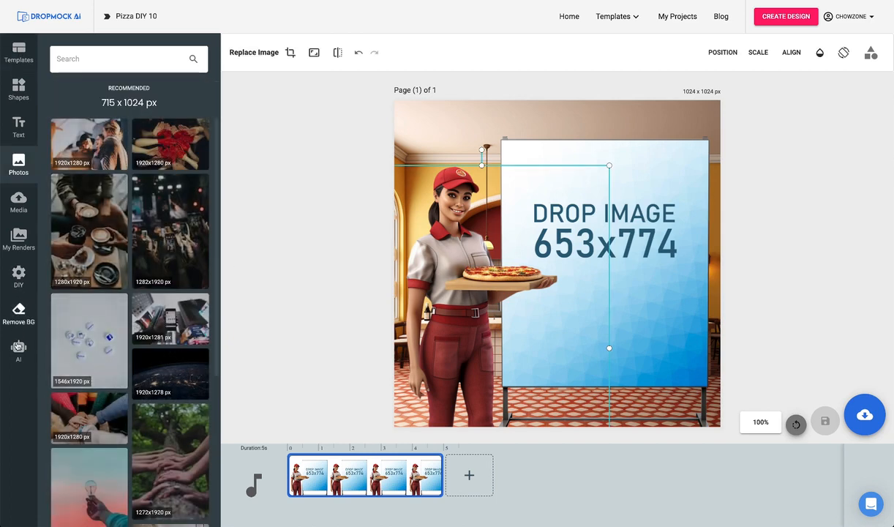
pyautogui.click(18, 348)
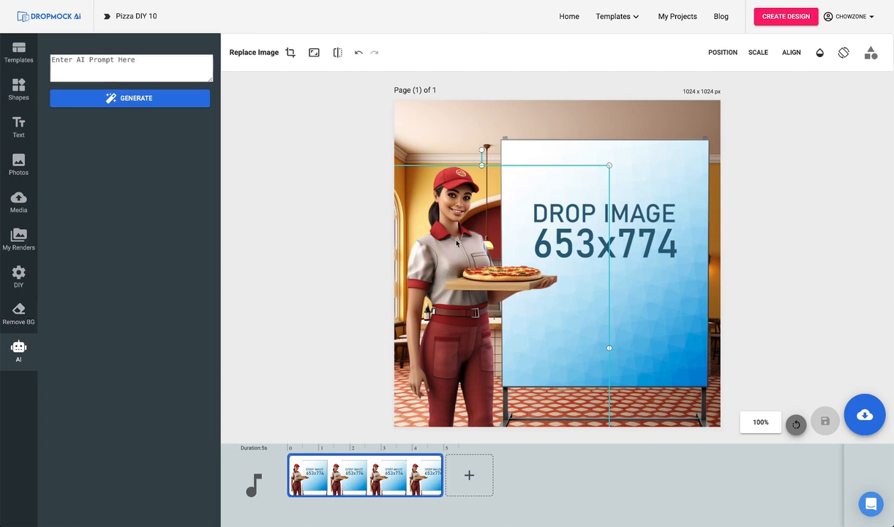
pyautogui.click(18, 277)
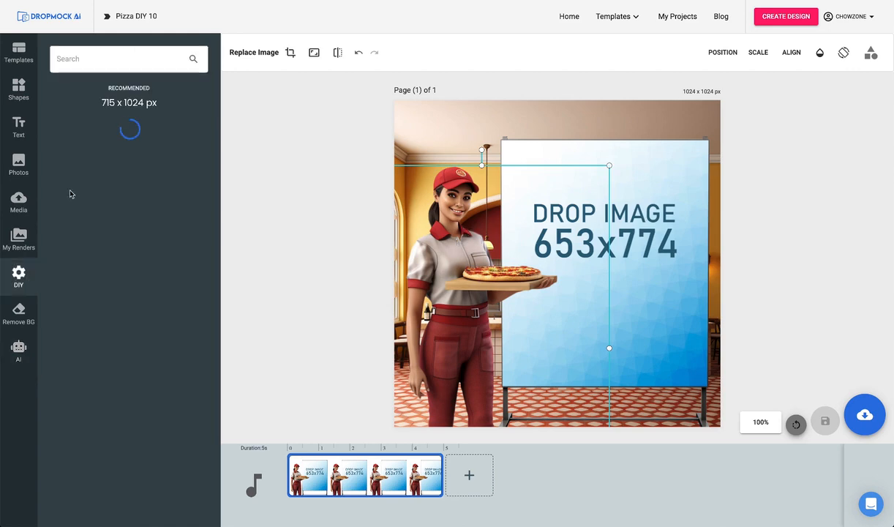
pyautogui.click(59, 128)
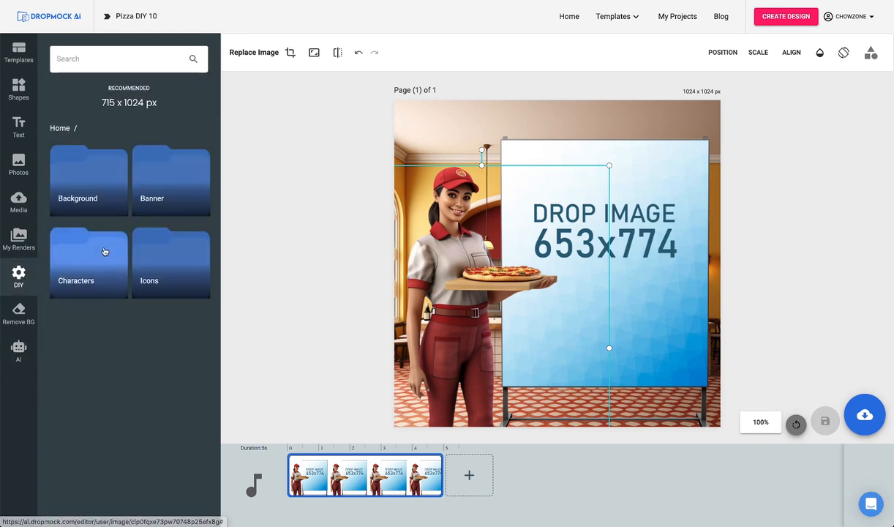
pyautogui.click(98, 253)
pyautogui.scroll(-1, 110, 242)
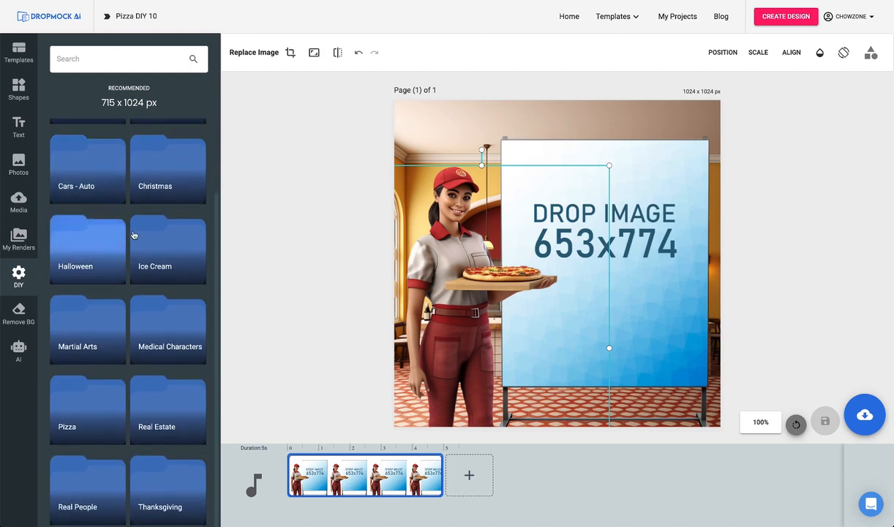
pyautogui.click(99, 178)
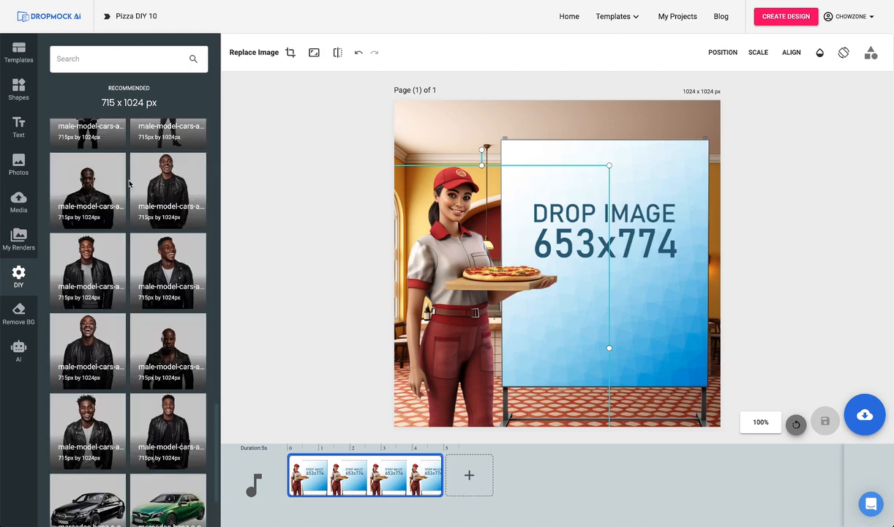
pyautogui.click(88, 262)
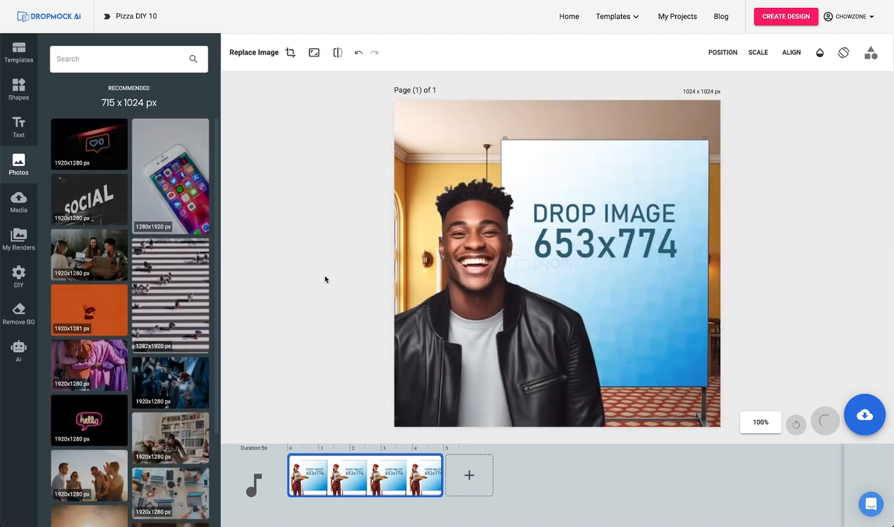
pyautogui.moveTo(546, 176); pyautogui.dragTo(519, 207)
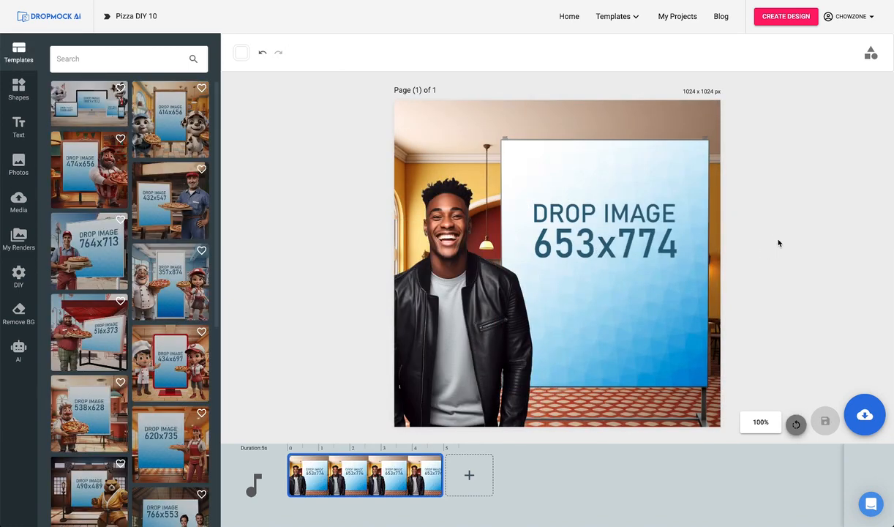
# Save the pizza mockup as a JPG image and create a new custom design of 653 x 774 px.
pyautogui.click(857, 425)
pyautogui.click(835, 378)
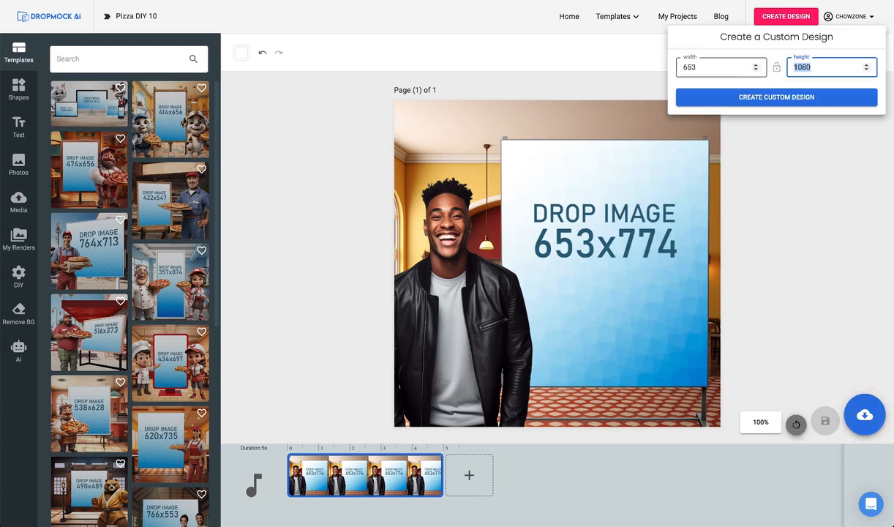
pyautogui.write('774')
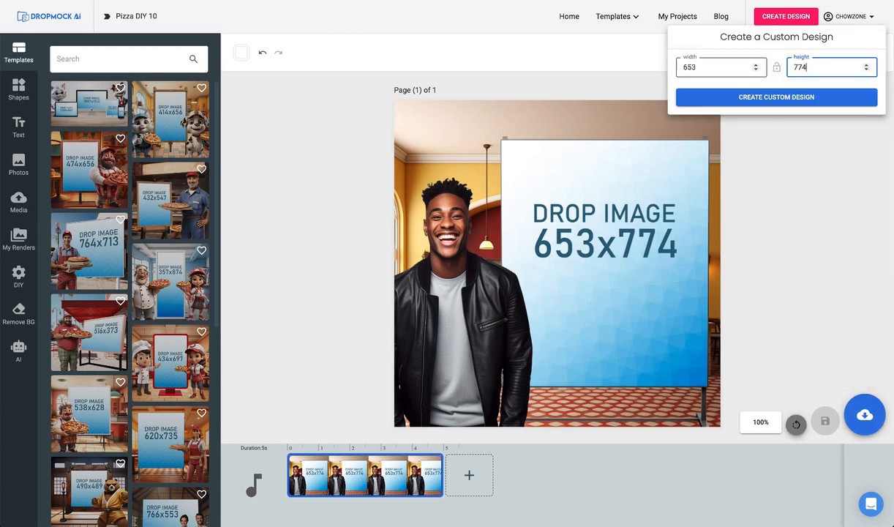
pyautogui.click(798, 99)
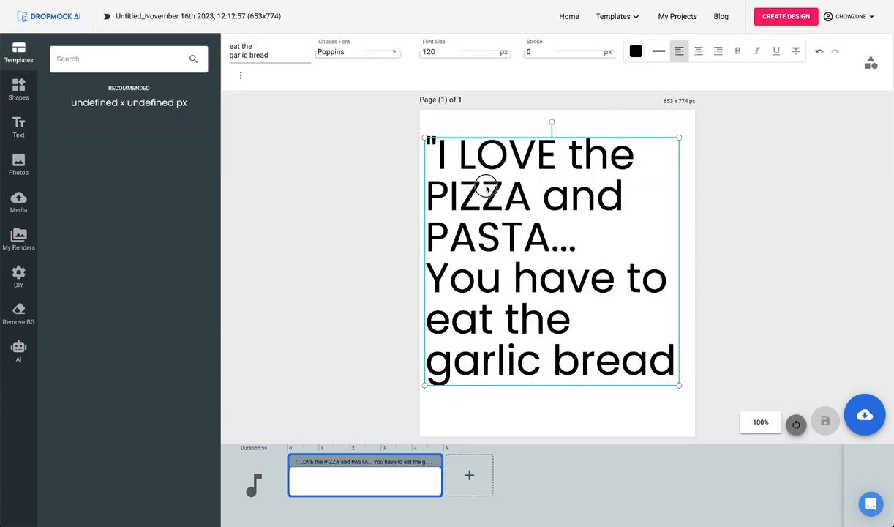
# Add a centred heading reading "I LOVE the PIZZA and PASTA... You have to eat the garlic bread" in quotation marks and save it as a JPG image.
pyautogui.moveTo(485, 186); pyautogui.dragTo(489, 188)
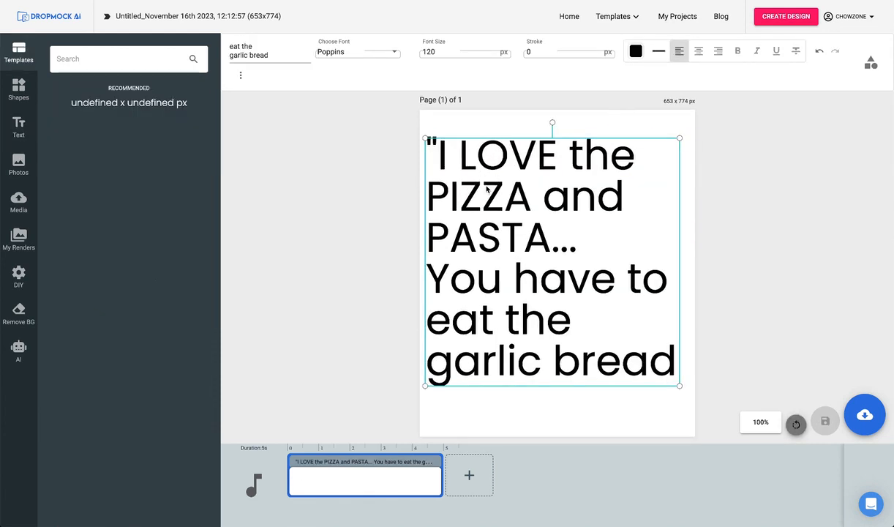
pyautogui.click(699, 52)
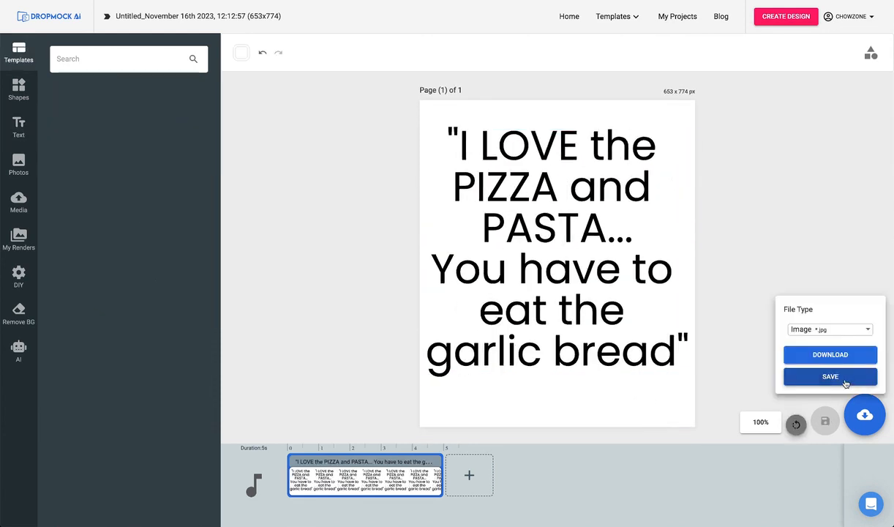
pyautogui.click(846, 381)
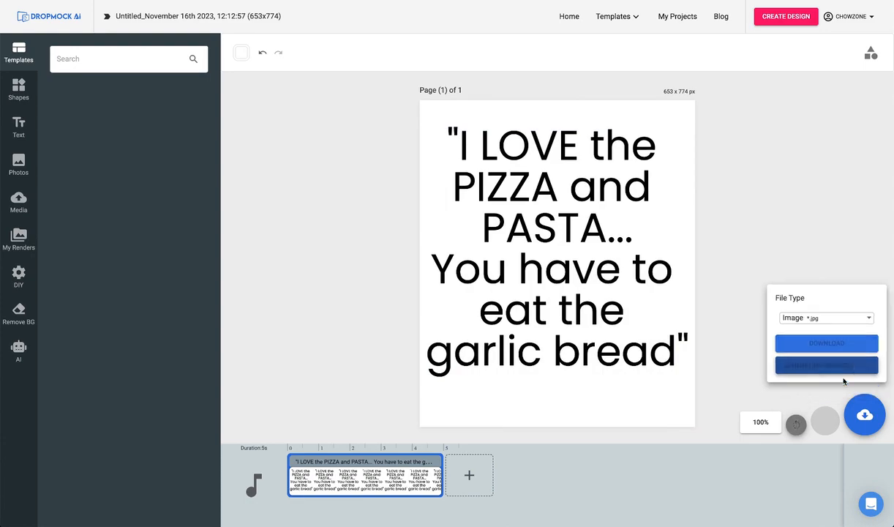
# Reopen the published "Pizza DIY 10" project for editing and fill its 653x774 sign with the saved quote poster render.
pyautogui.click(674, 16)
pyautogui.click(466, 158)
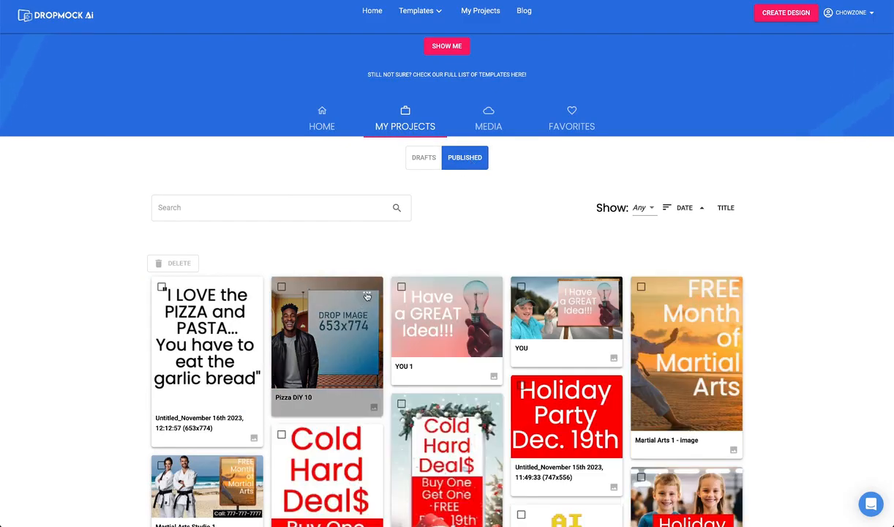
pyautogui.click(367, 295)
pyautogui.click(402, 363)
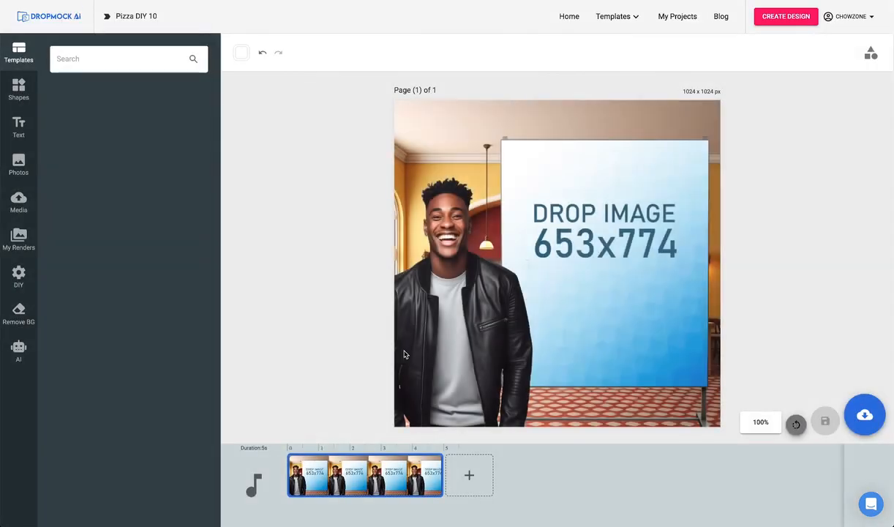
pyautogui.click(18, 242)
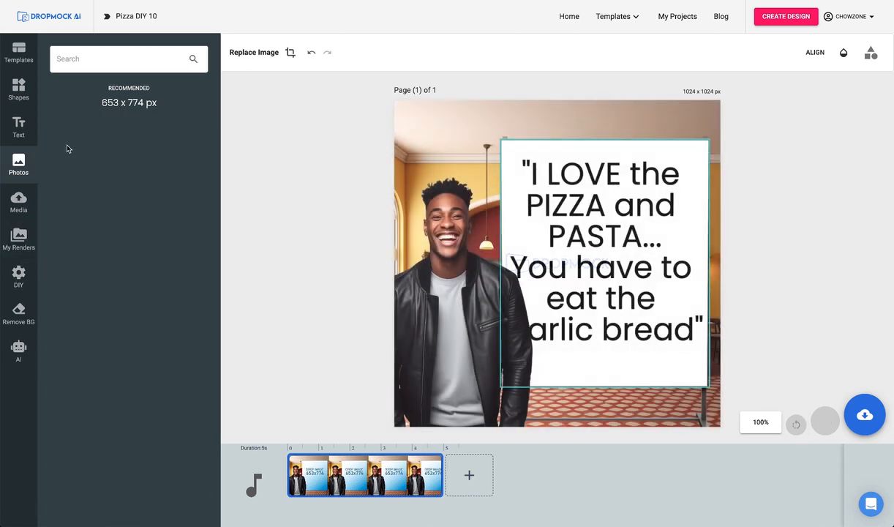
# Download the completed pizza mockup as a JPG image and open Pizza DIY 10-1.jpg from the Downloads folder.
pyautogui.click(865, 415)
pyautogui.click(823, 351)
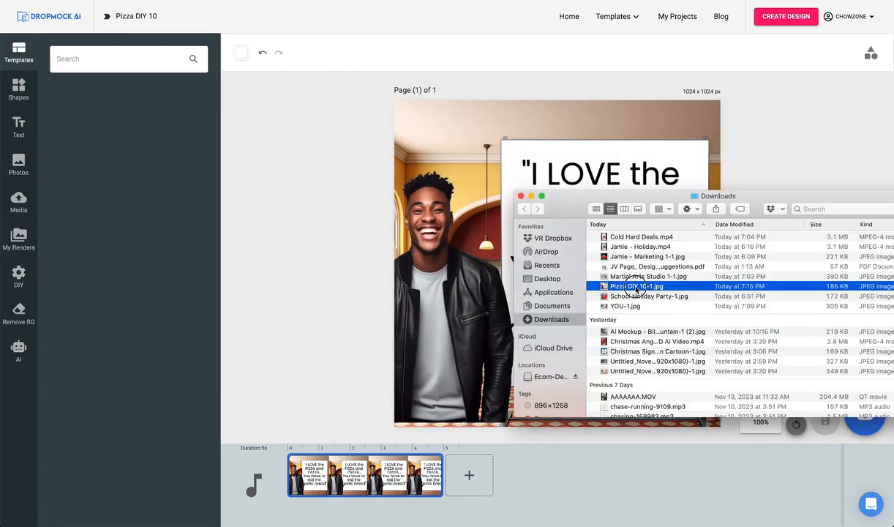
pyautogui.doubleClick(636, 286)
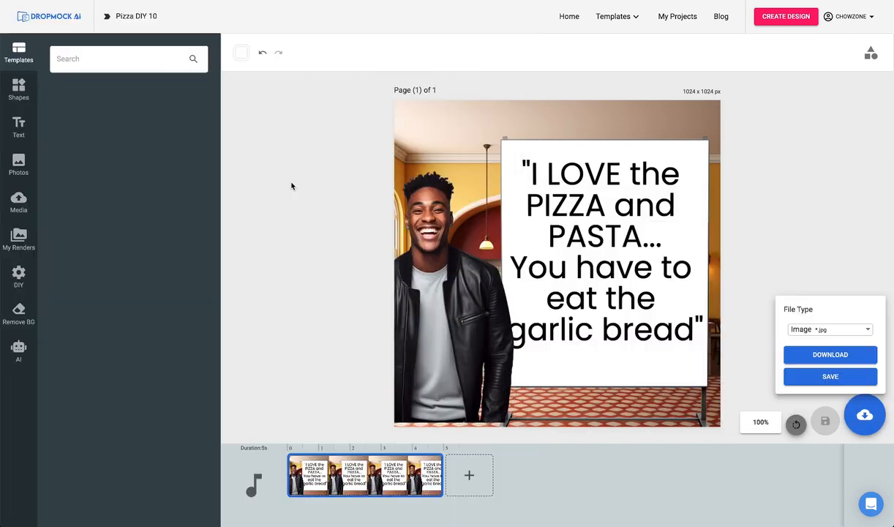
# Leave the editor and return to the home page.
pyautogui.click(565, 18)
pyautogui.click(565, 17)
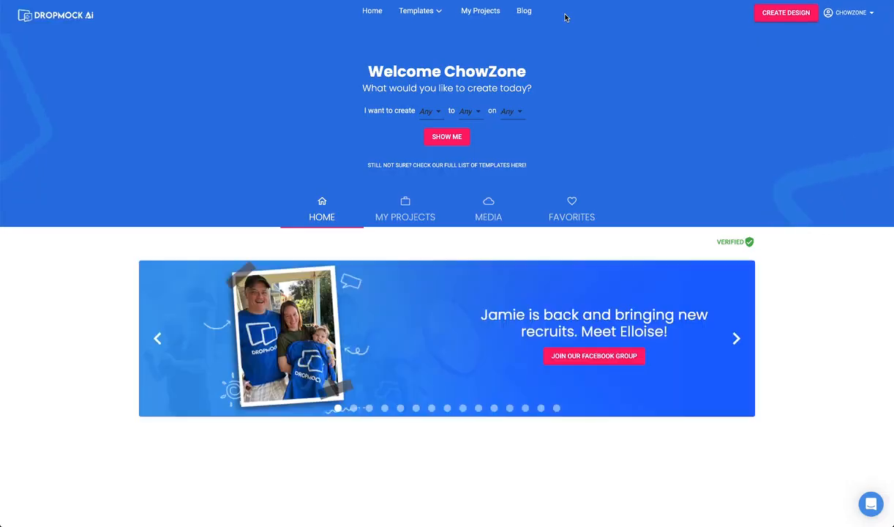